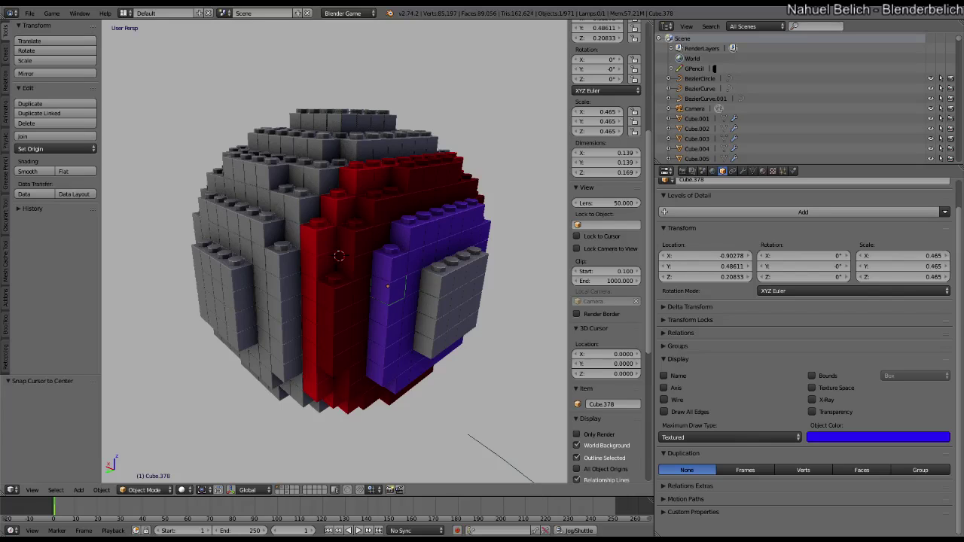
Examine the coloured and grey bricks of the sphere from several angles, selecting individual bricks
middle_drag(351, 274, 298, 284)
right_click(299, 279)
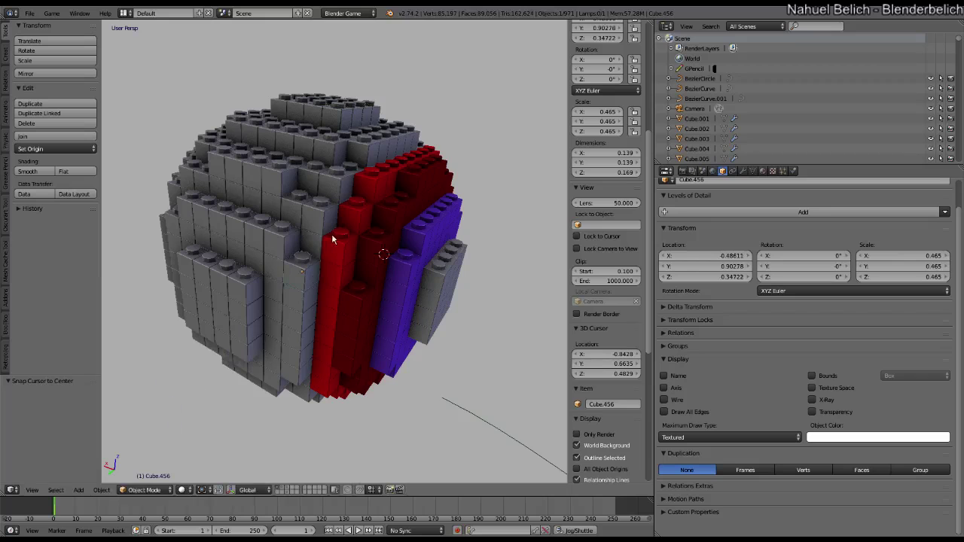
right_click(308, 222)
key(g)
click(449, 113)
middle_drag(449, 113, 383, 153)
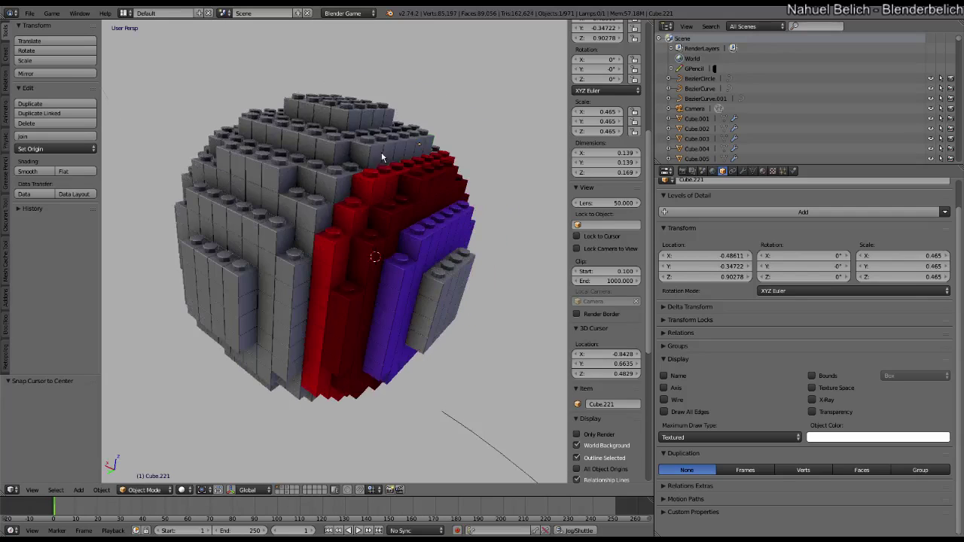
mouse_move(435, 204)
middle_down()
mouse_move(455, 223)
mouse_move(444, 212)
middle_up()
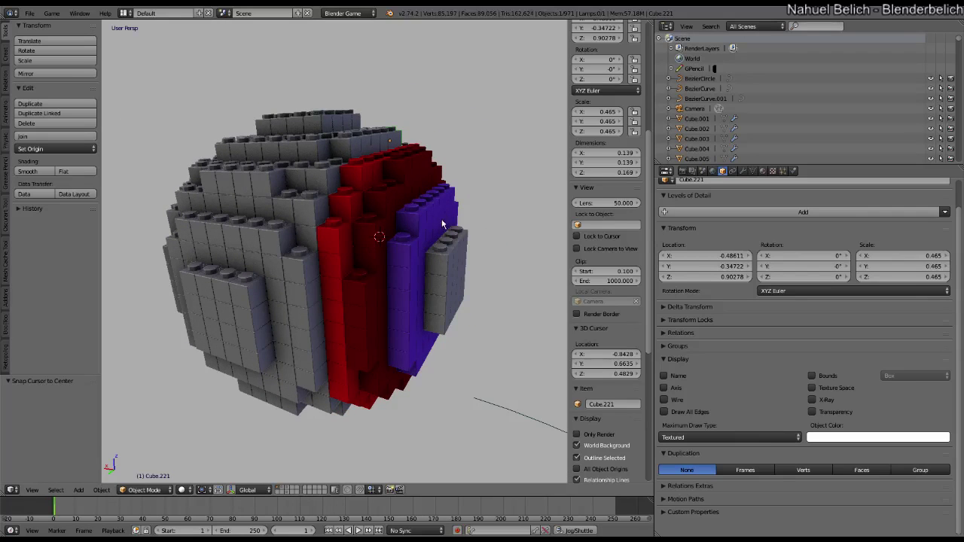
middle_drag(428, 321, 372, 334)
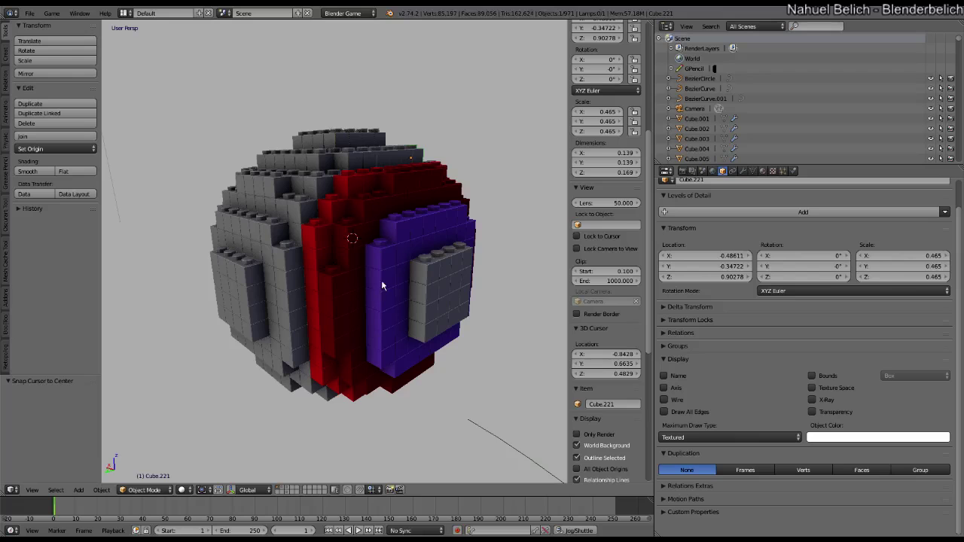
middle_drag(422, 279, 473, 257)
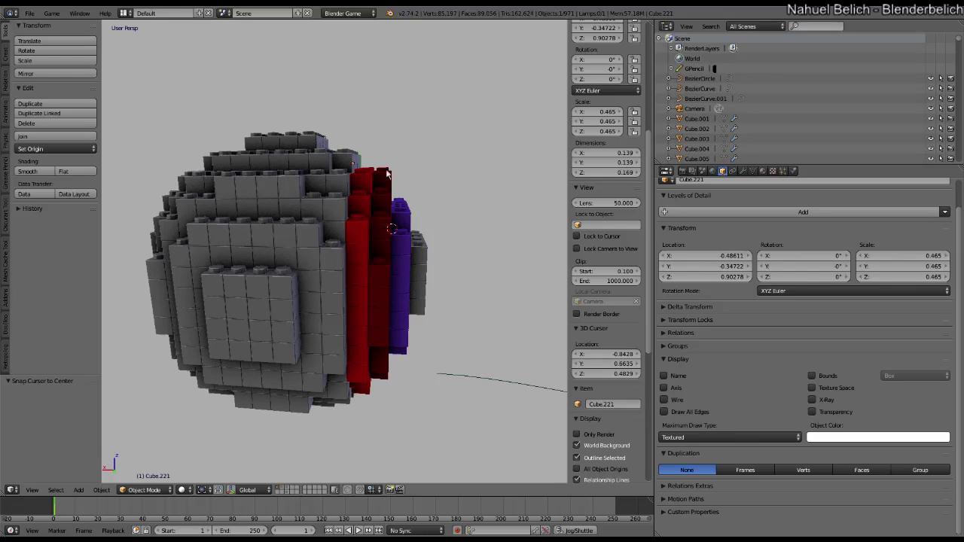
middle_drag(408, 274, 364, 294)
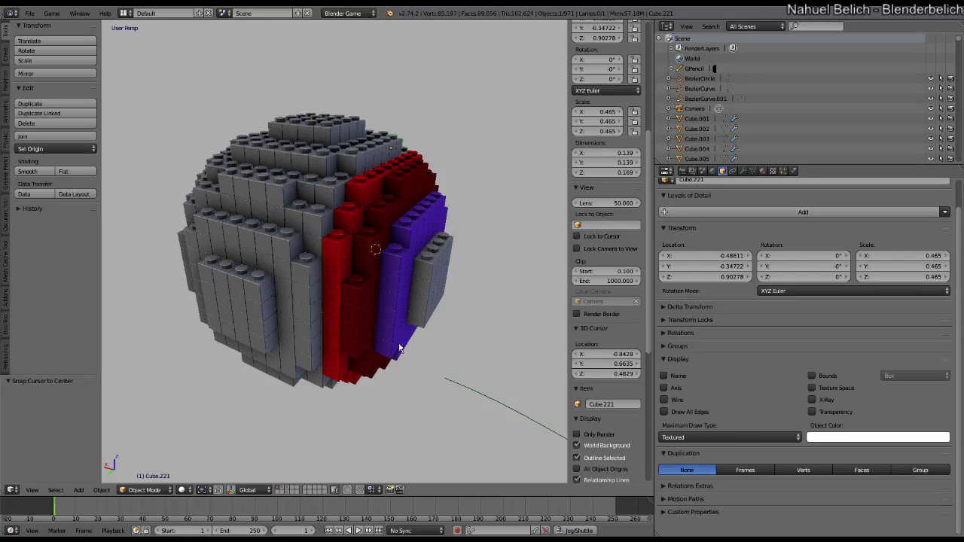
middle_drag(400, 349, 377, 339)
scroll(398, 331, up, 1)
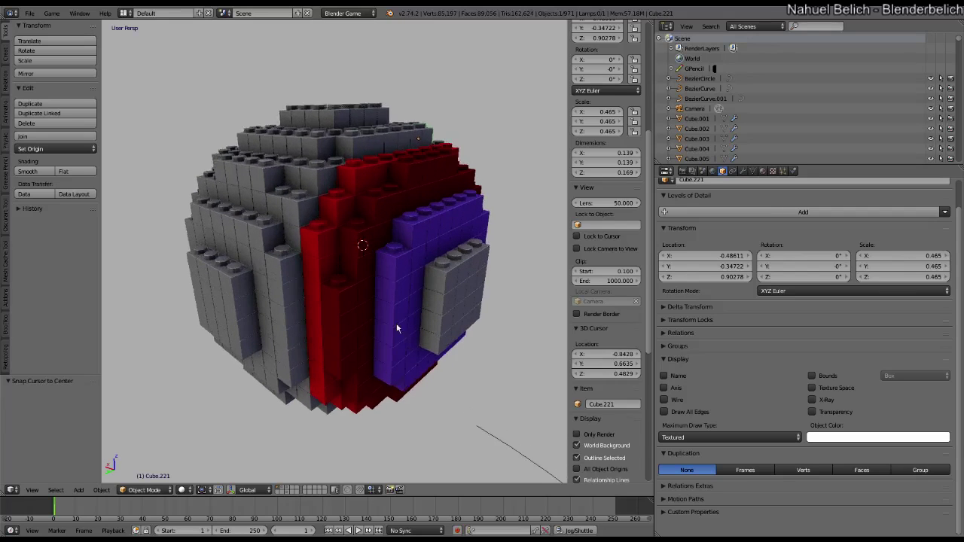
Select a purple brick and try to select every object that shares its Color through Select Grouped
right_click(394, 307)
key(shift+g)
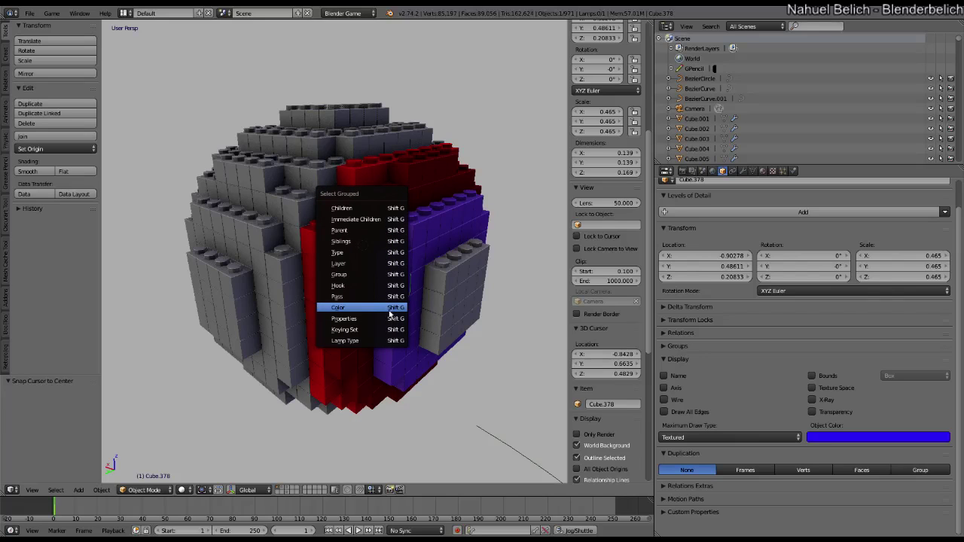
click(390, 309)
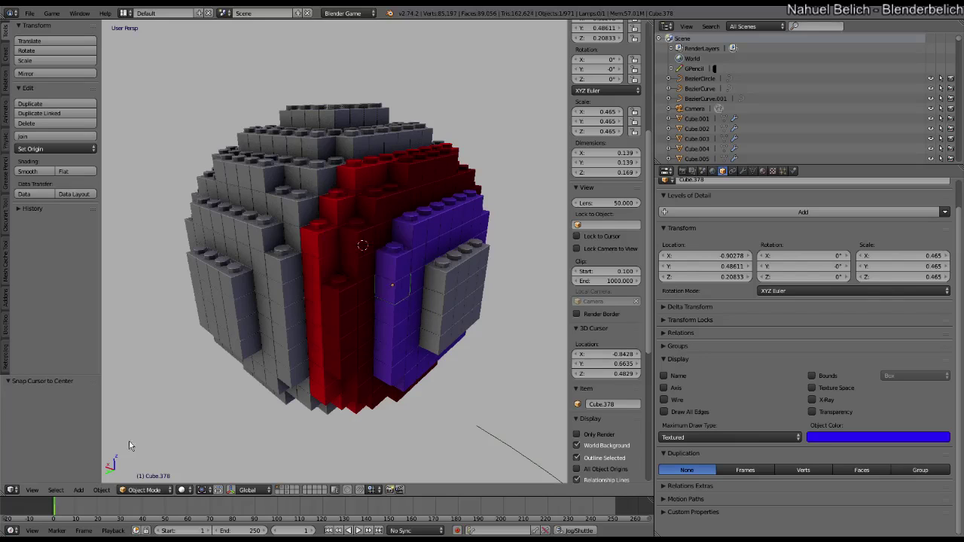
Look through the selection commands for the Grouped and Linked options
click(98, 493)
click(58, 492)
click(58, 492)
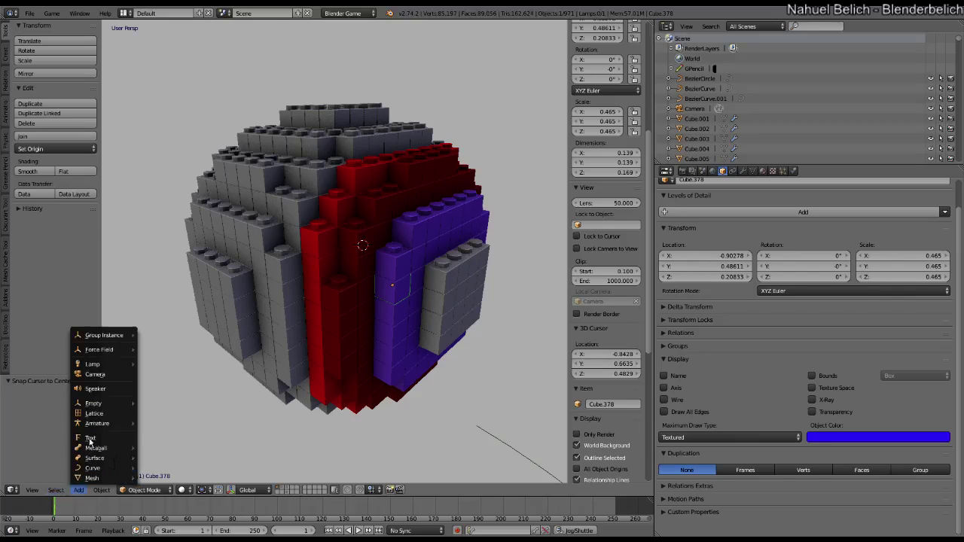
click(59, 494)
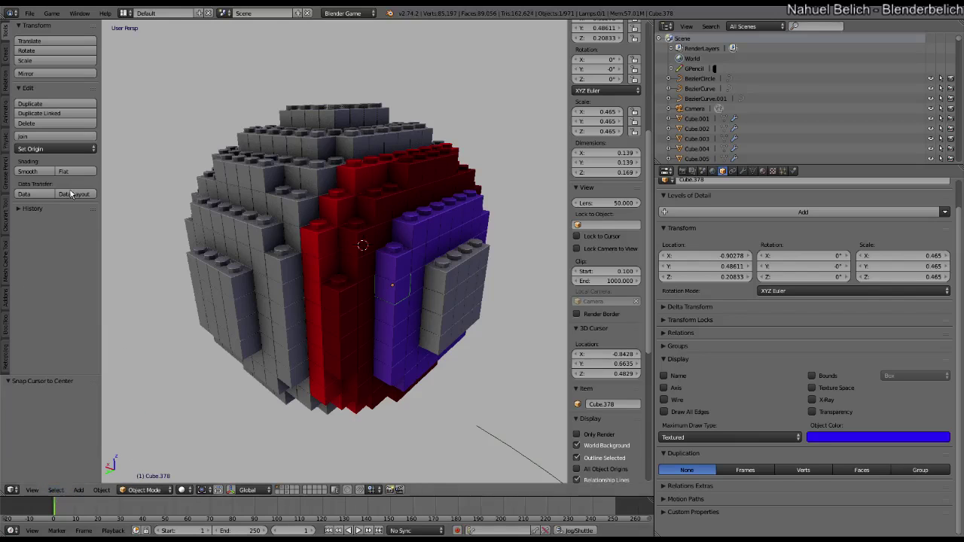
click(58, 490)
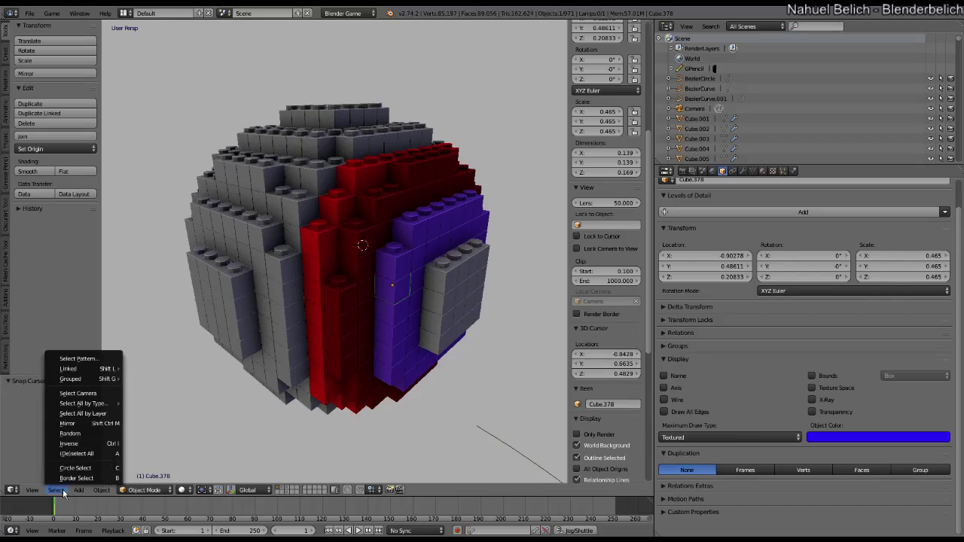
mouse_move(94, 379)
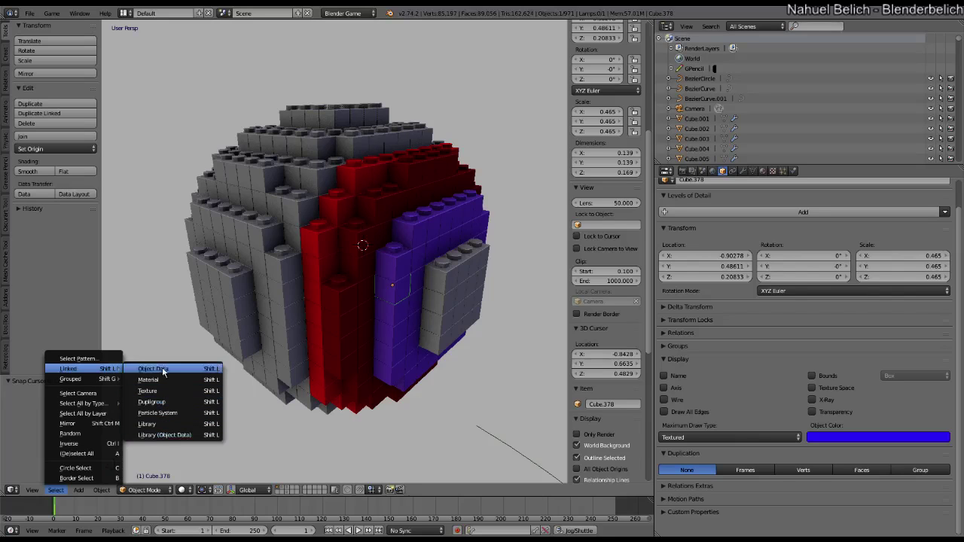
Select all bricks that share the purple brick's object color using Select Grouped by Color
middle_drag(324, 371, 384, 310)
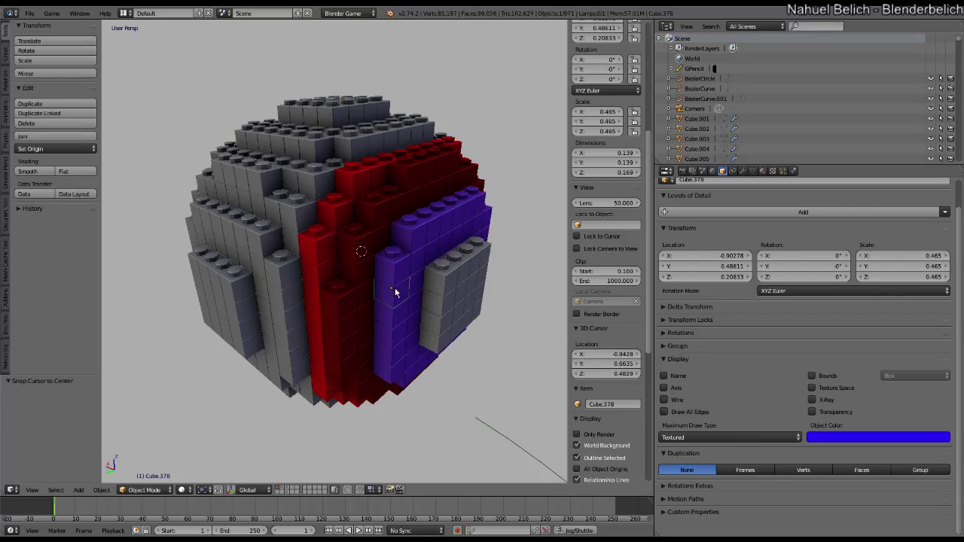
key(shift+g)
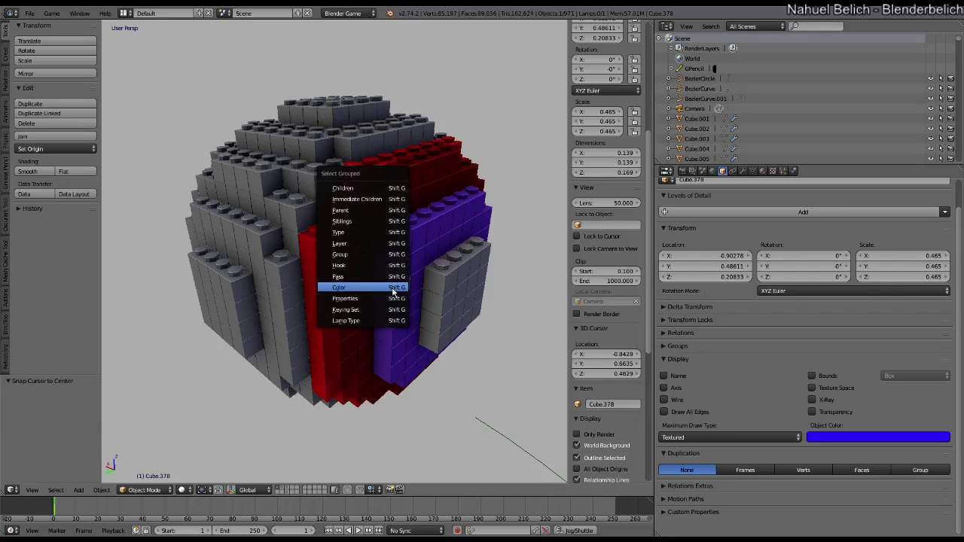
click(339, 287)
Move the color-grouped bricks up about 1.03 along the Z axis
middle_drag(336, 350, 378, 312)
key(g)
key(z)
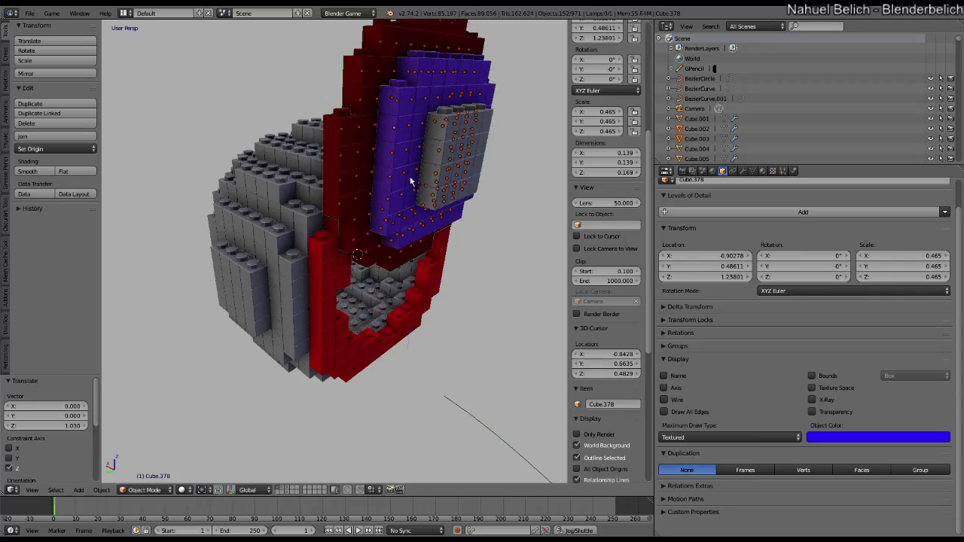
click(391, 186)
Inspect the raised bricks, and undo their vertical move
scroll(332, 290, up, 2)
middle_drag(332, 291, 327, 269)
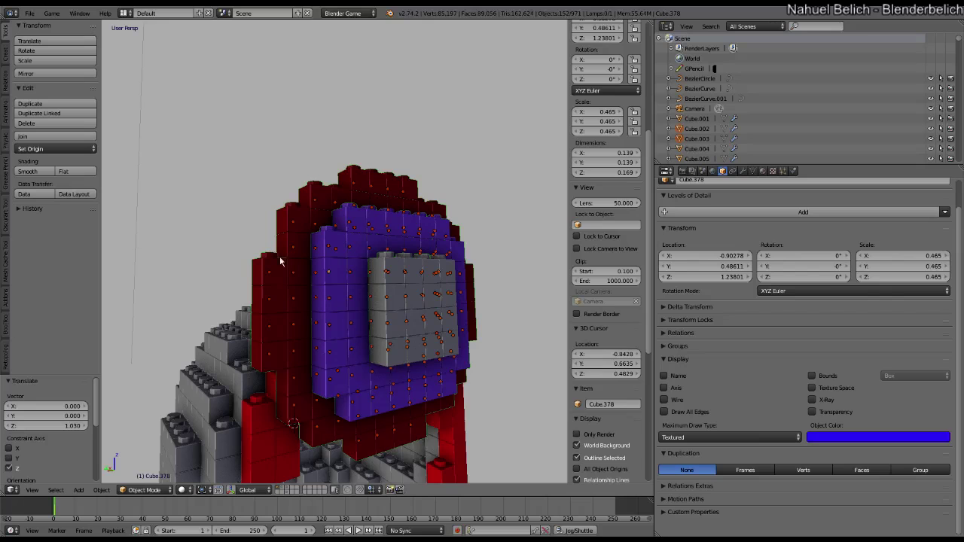
middle_drag(416, 285, 347, 333)
key(ctrl+z)
Bring up Select Grouped by Color again and review the purple brick's material settings
key(shift+g)
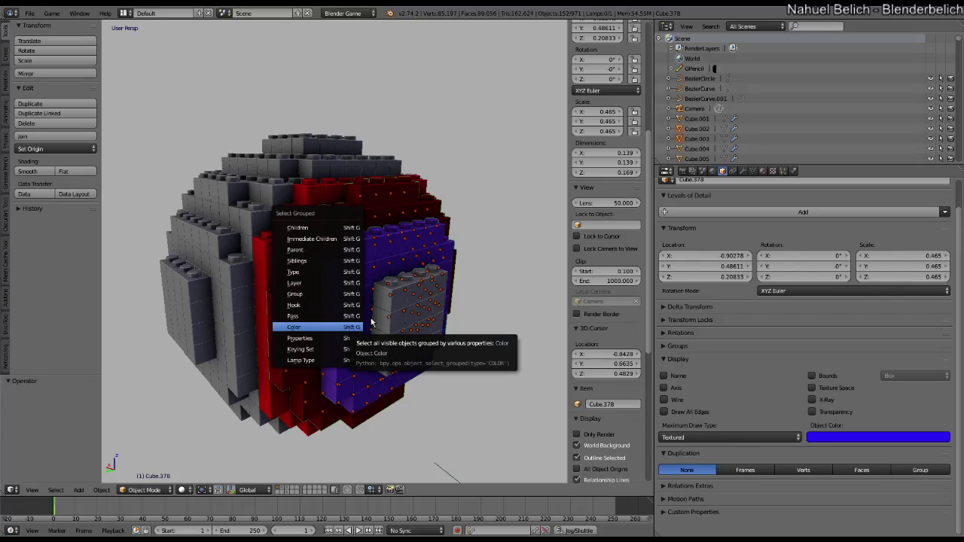
click(369, 325)
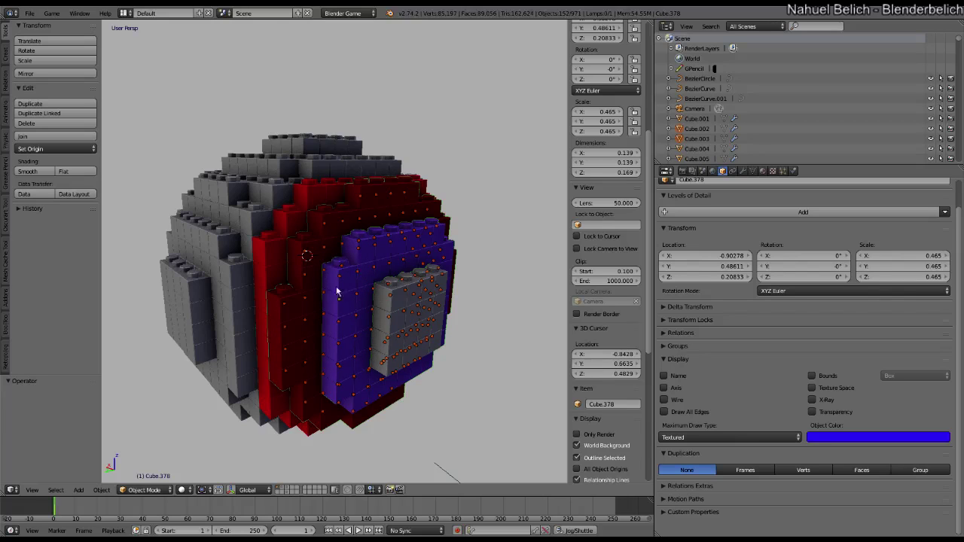
click(762, 171)
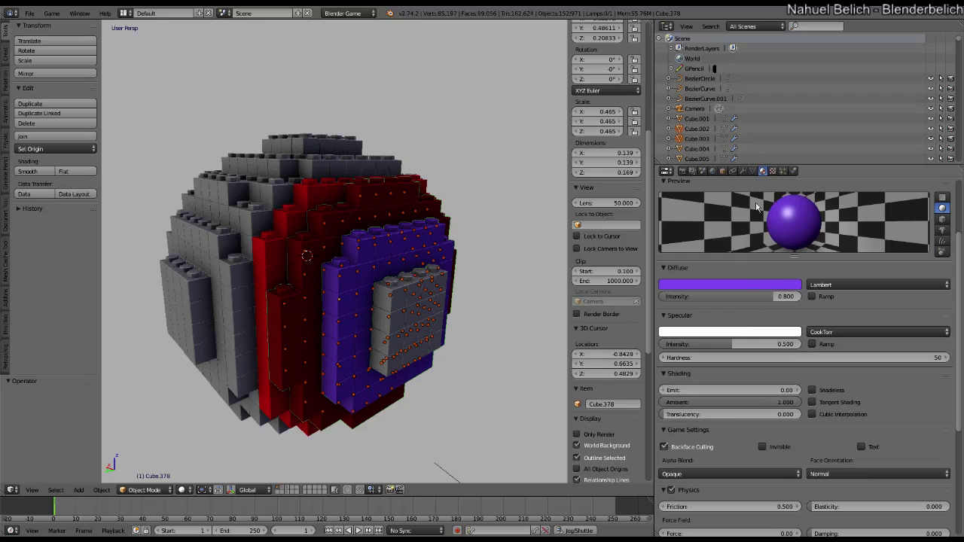
scroll(723, 302, down, 5)
scroll(695, 367, up, 3)
scroll(705, 368, up, 4)
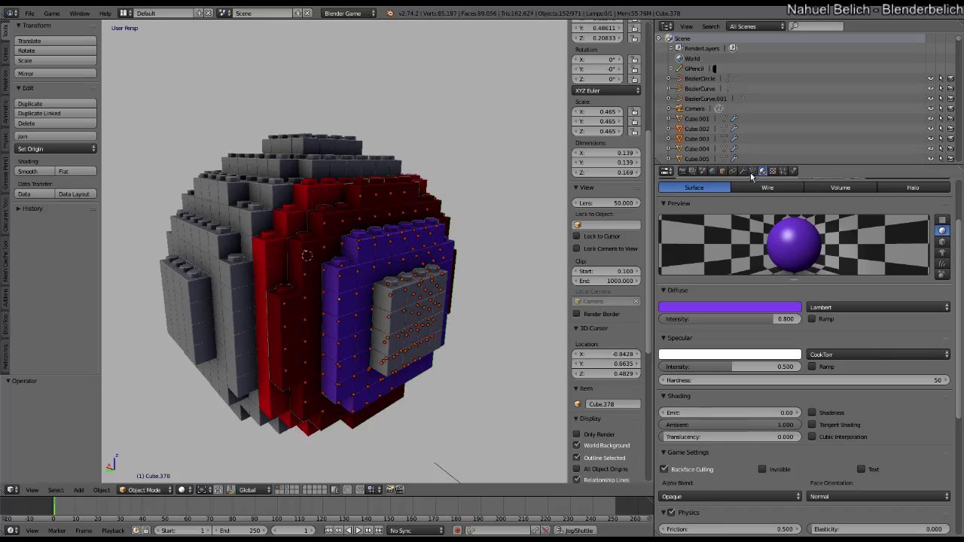
Revisit the Select Grouped Color option and show the purple brick's Object Color in its display settings
click(713, 172)
key(2)
key(1)
key(shift+g)
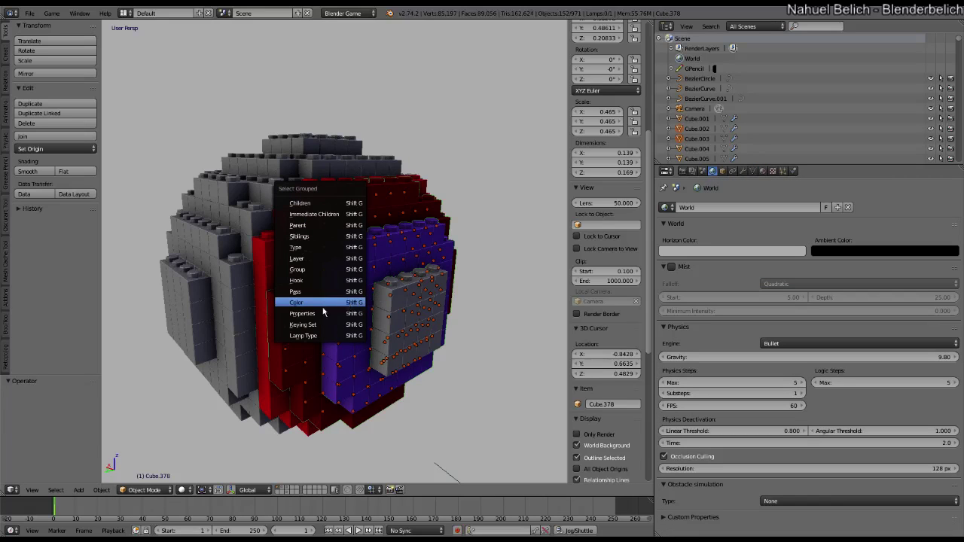
click(348, 304)
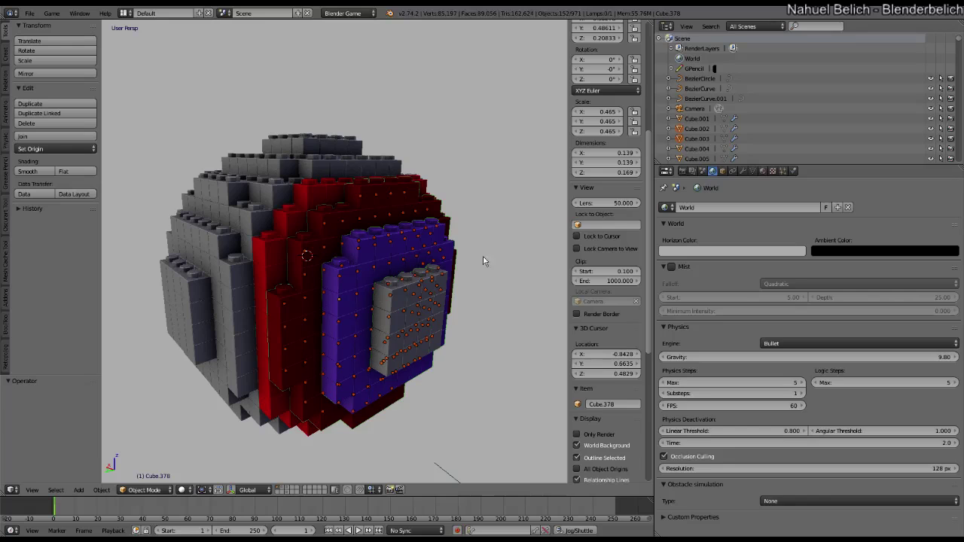
click(722, 171)
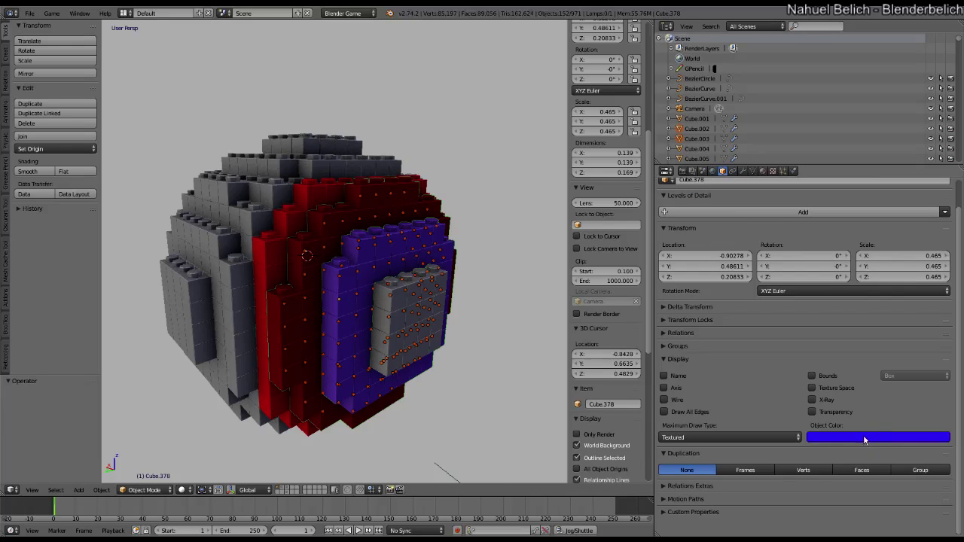
Compare the Object Color of red, purple and grey bricks around the sphere by selecting them individually
middle_drag(334, 331, 307, 323)
right_click(294, 324)
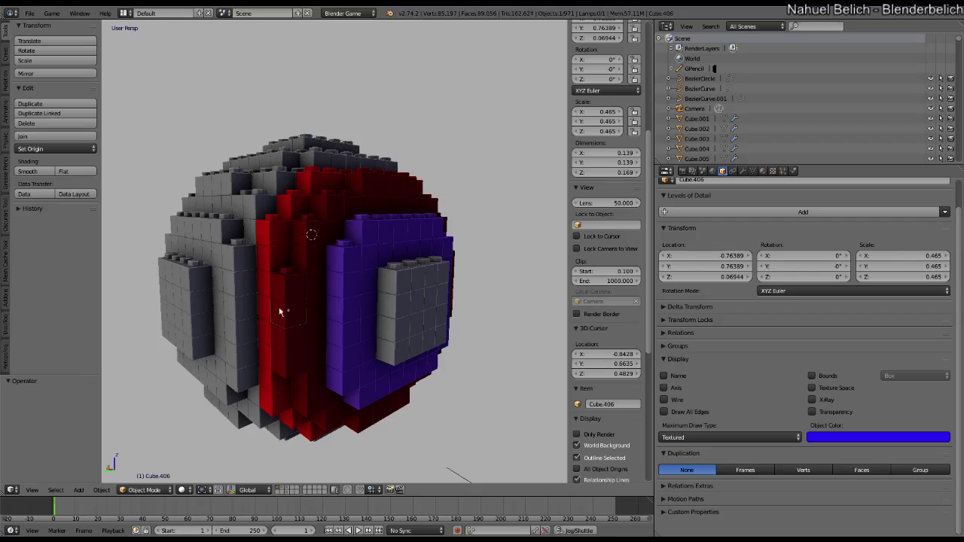
right_click(348, 314)
right_click(394, 318)
right_click(395, 320)
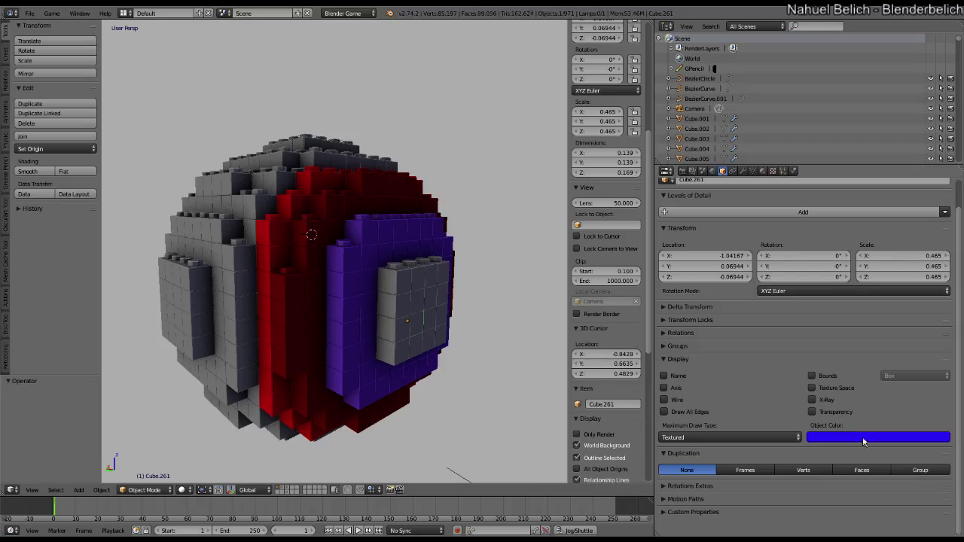
right_click(190, 307)
right_click(182, 305)
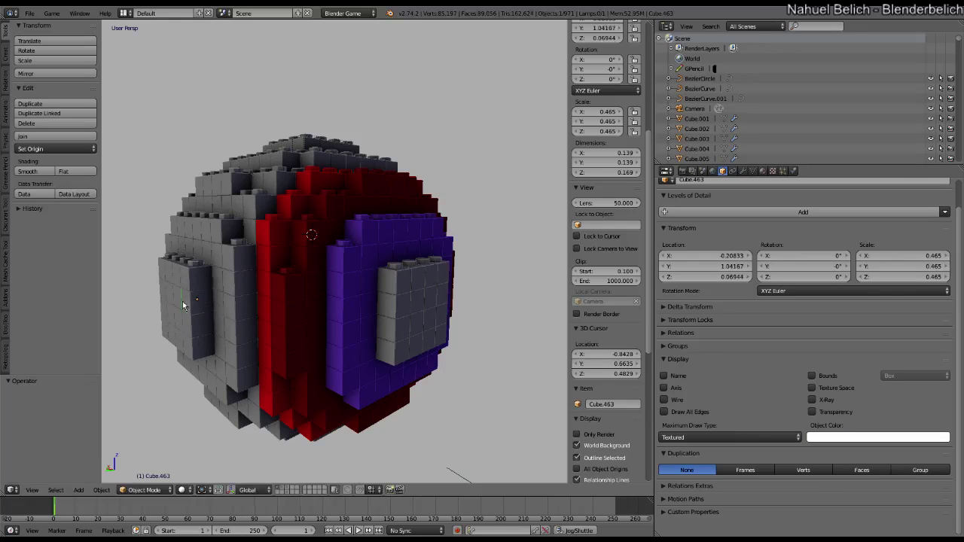
click(222, 329)
middle_drag(221, 329, 343, 311)
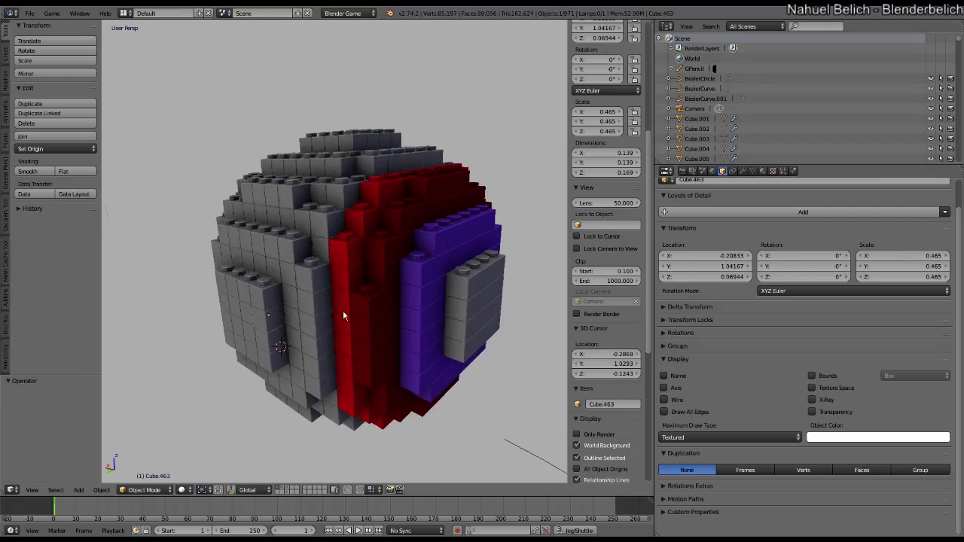
right_click(375, 295)
right_click(396, 250)
Select the eight bricks in the top two rows of the protruding grey block and set the Object Color to yellow
middle_drag(363, 279, 310, 346)
right_click(280, 347)
shift+right_click(259, 343)
shift+right_click(241, 336)
shift+right_click(221, 358)
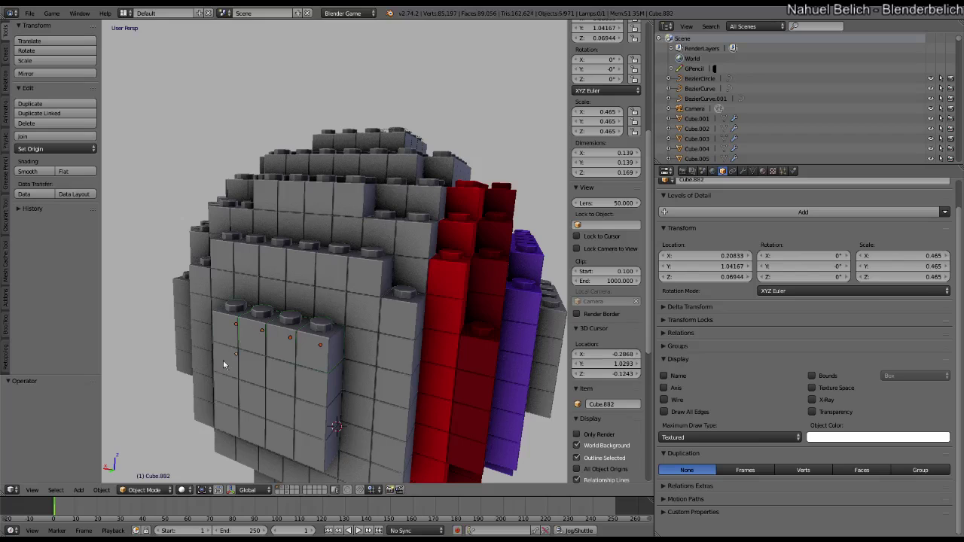
click(889, 438)
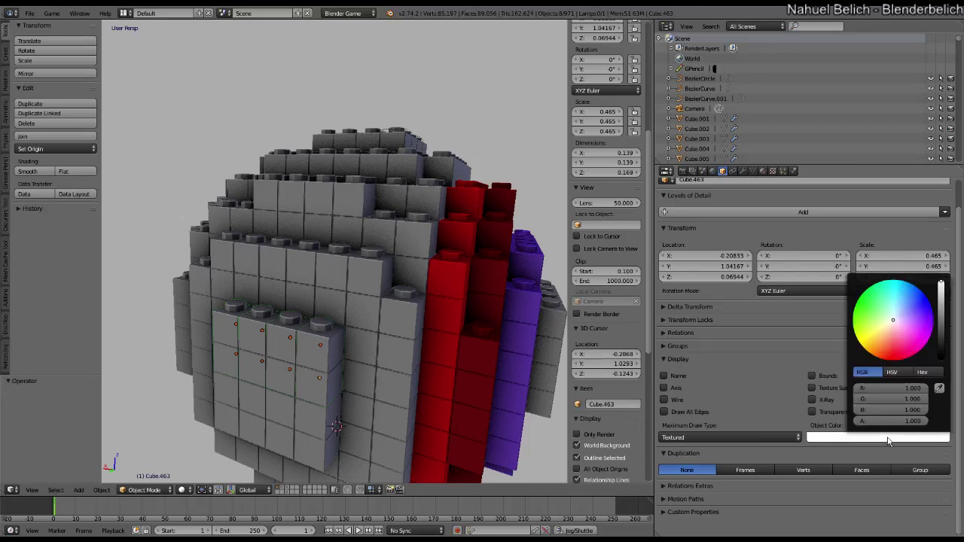
drag(889, 328, 866, 337)
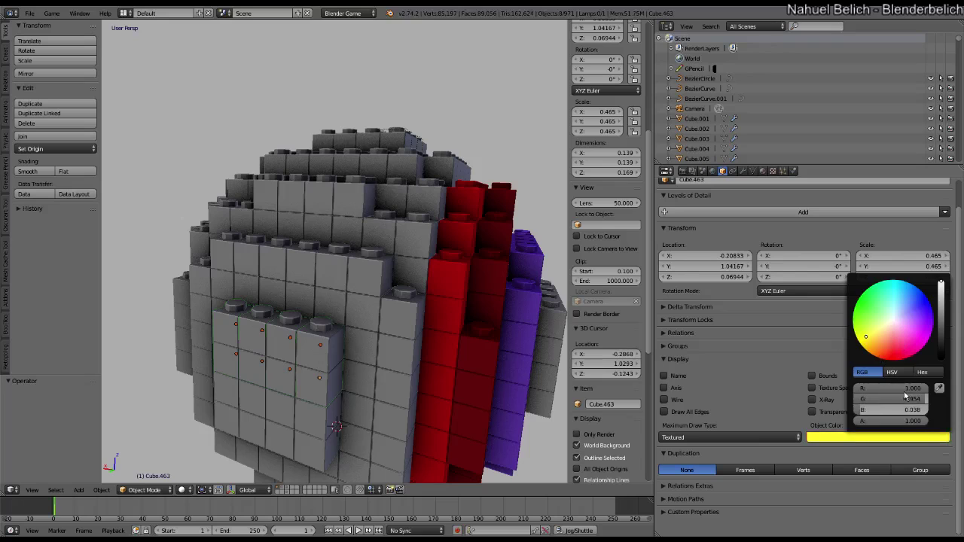
click(879, 439)
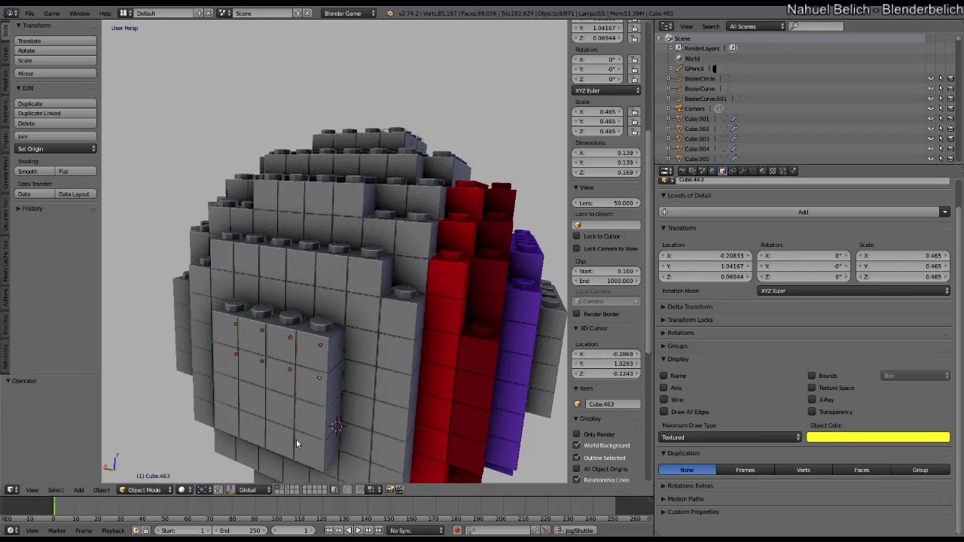
Check the Object Color of individual bricks in the protruding grey block
right_drag(254, 329, 232, 352)
right_click(231, 347)
key(ctrl+z)
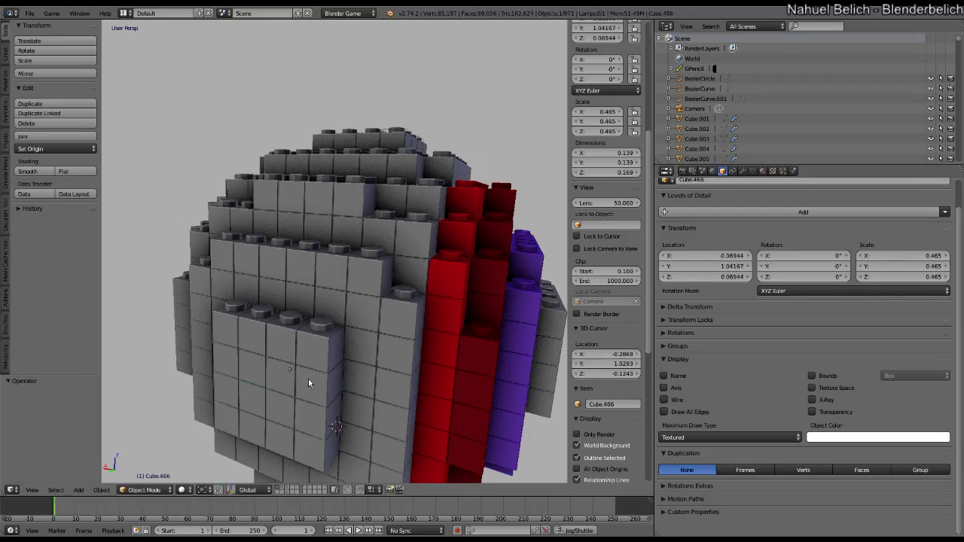
Reselect the eight bricks in the protruding grey block's top two rows and set the active brick's Object Color to light green
right_click(301, 342)
shift+right_click(261, 333)
shift+right_click(235, 328)
shift+right_click(236, 356)
shift+right_click(262, 364)
shift+right_click(289, 370)
shift+right_click(312, 386)
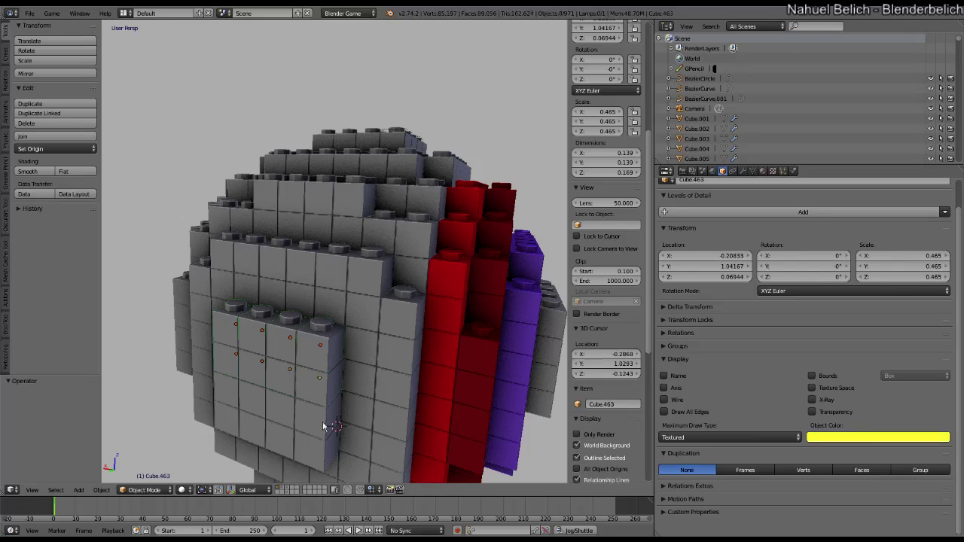
click(878, 437)
drag(908, 315, 877, 306)
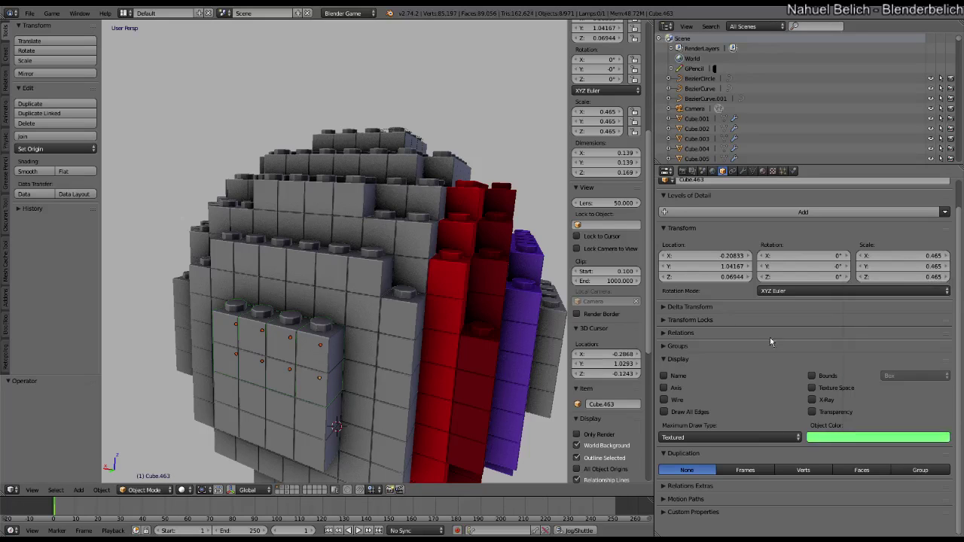
Copy the active brick's light green Object Color to all the selected bricks in the protruding grey block
ctrl+middle_drag(843, 407, 829, 393)
right_click(852, 413)
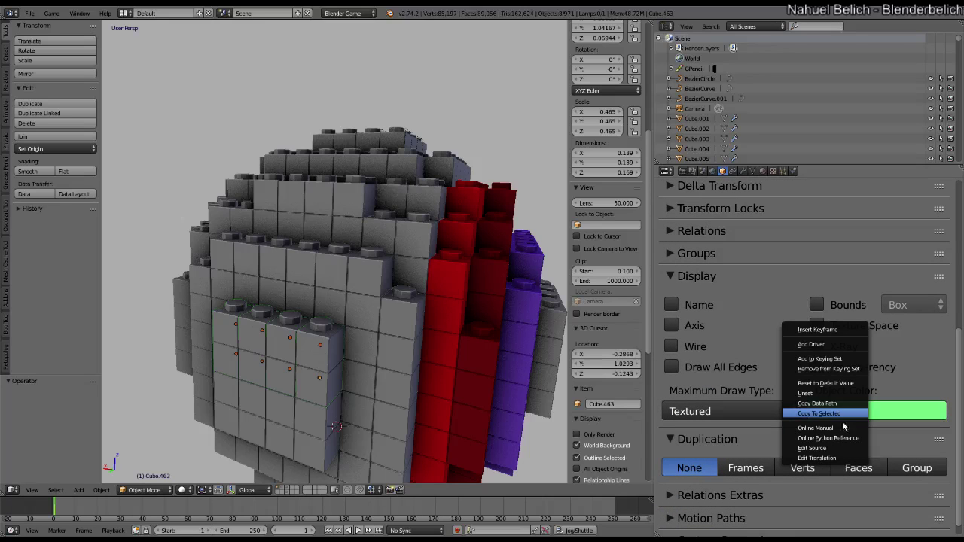
click(856, 416)
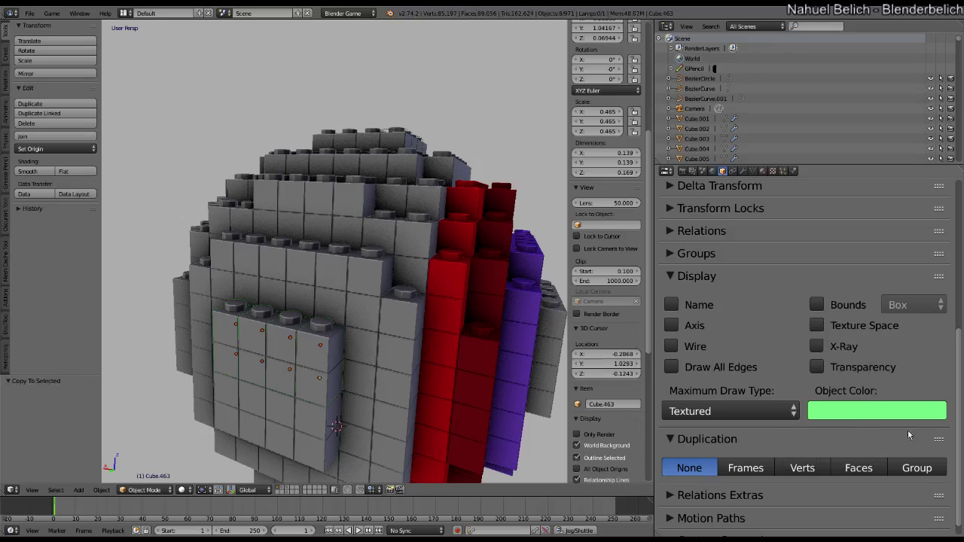
right_click(883, 415)
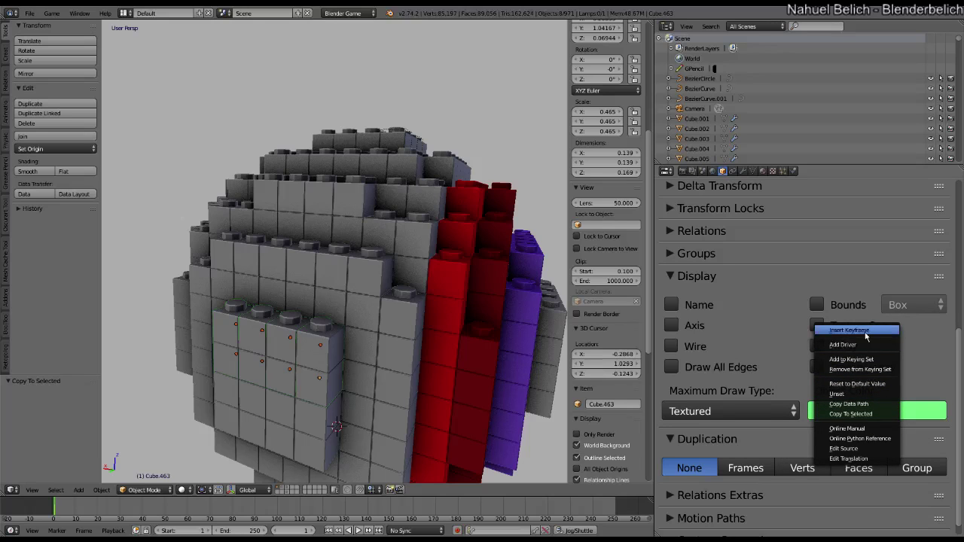
right_click(852, 416)
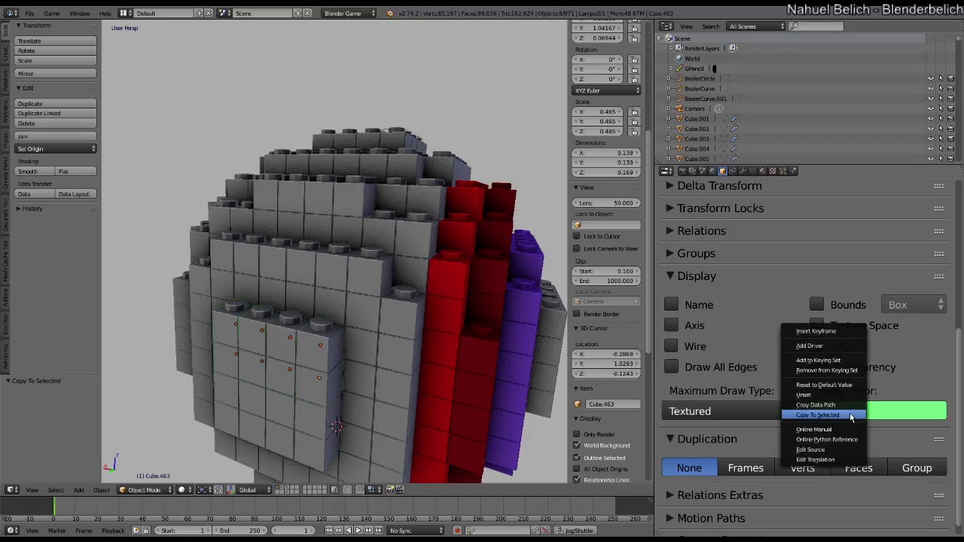
click(859, 416)
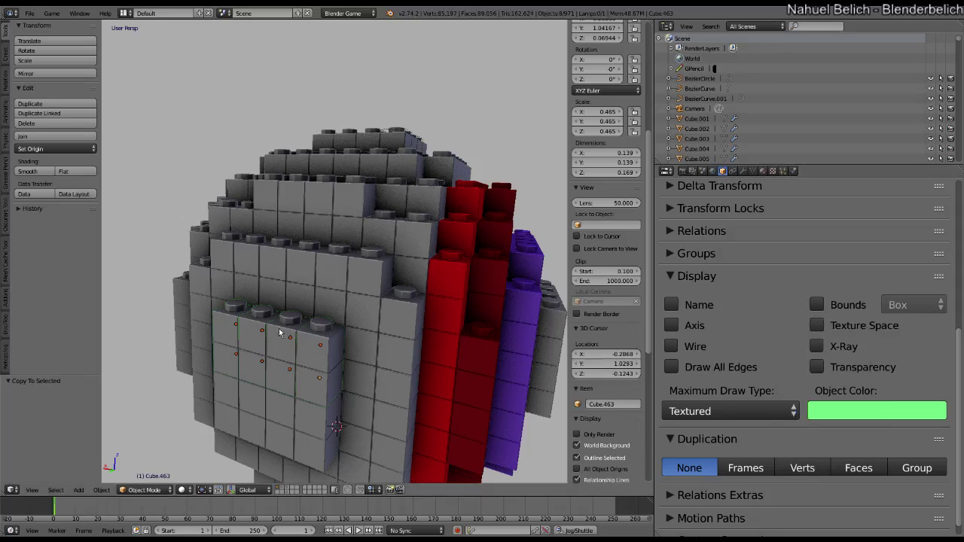
Select one recoloured brick in the protruding grey block and extend the selection to all bricks with the same object color
right_click(230, 351)
right_click(315, 388)
middle_drag(315, 389, 288, 362)
key(shift+g)
click(310, 349)
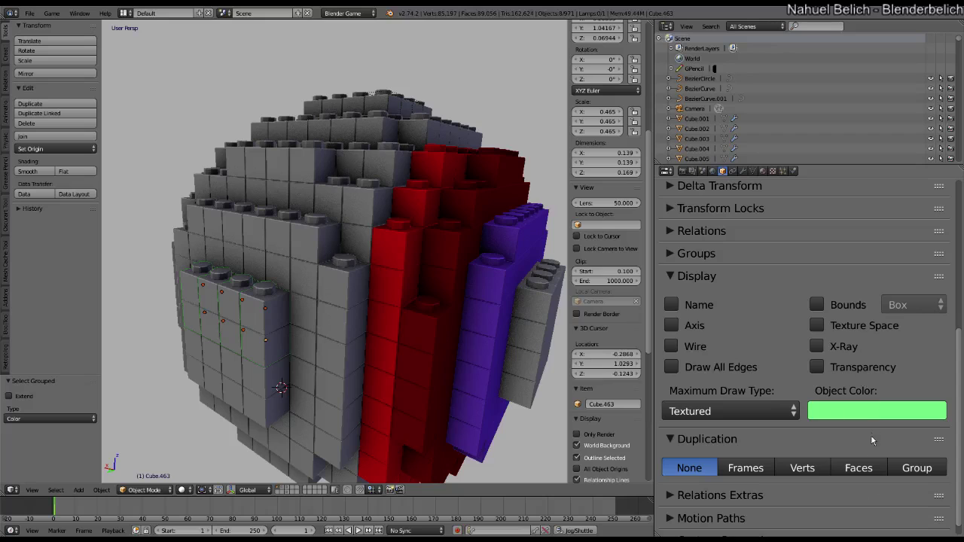
Examine the active brick's object properties from the name and transform settings through to Object Color in the Display section
key(KP_Subtract)
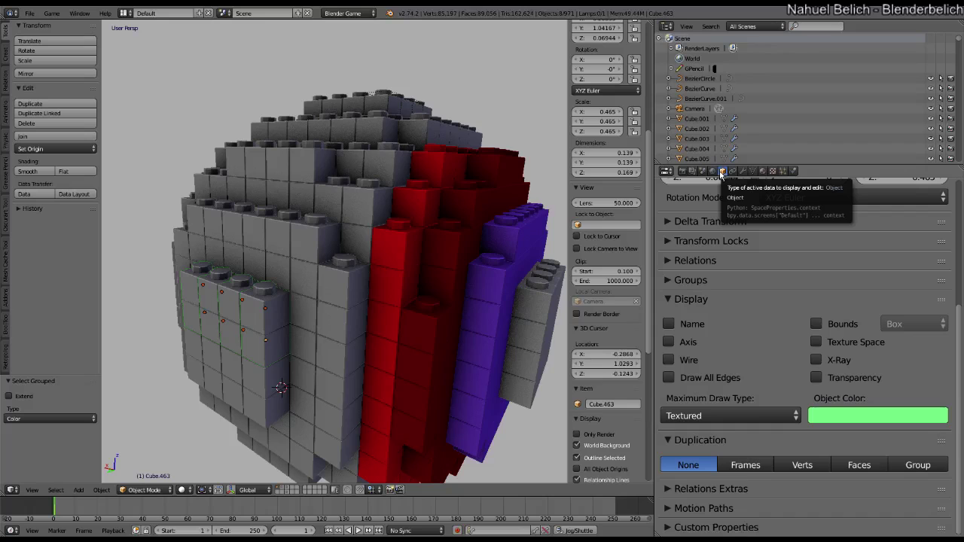
scroll(737, 283, up, 5)
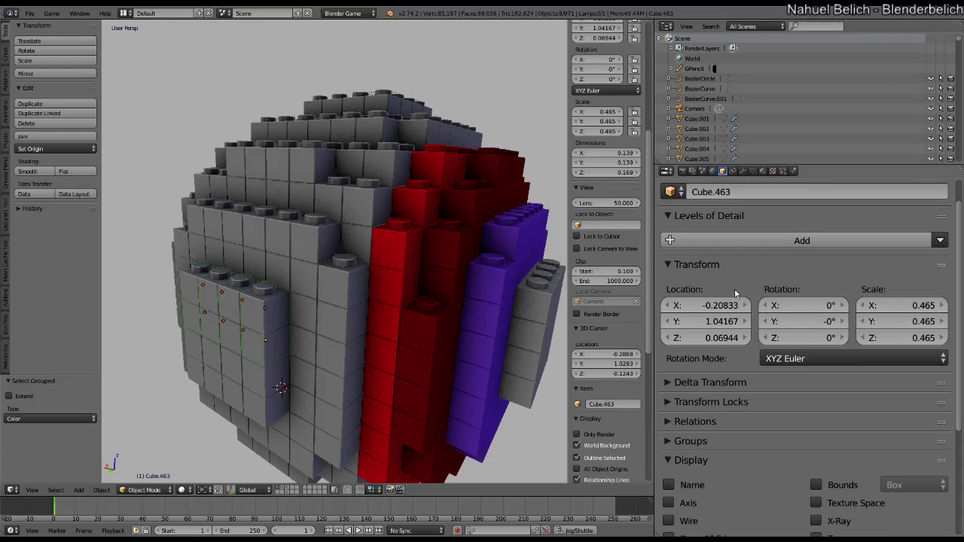
scroll(732, 260, up, 2)
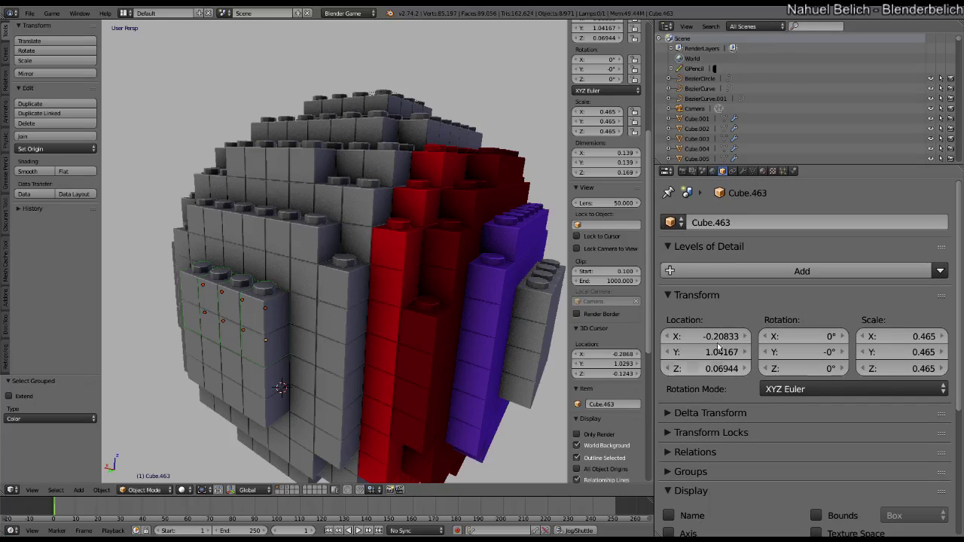
scroll(719, 319, down, 5)
scroll(714, 321, up, 4)
scroll(709, 324, down, 2)
scroll(710, 324, down, 1)
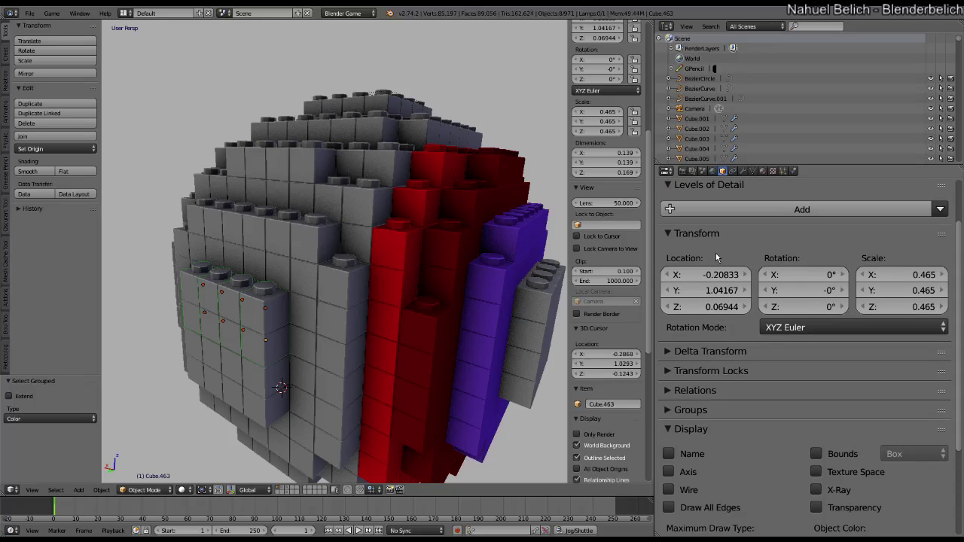
scroll(716, 253, down, 7)
Select a single purple brick on the sphere's side and review the Select Grouped and Select Linked options for it
middle_drag(396, 301, 402, 381)
middle_drag(434, 350, 394, 324)
right_click(394, 324)
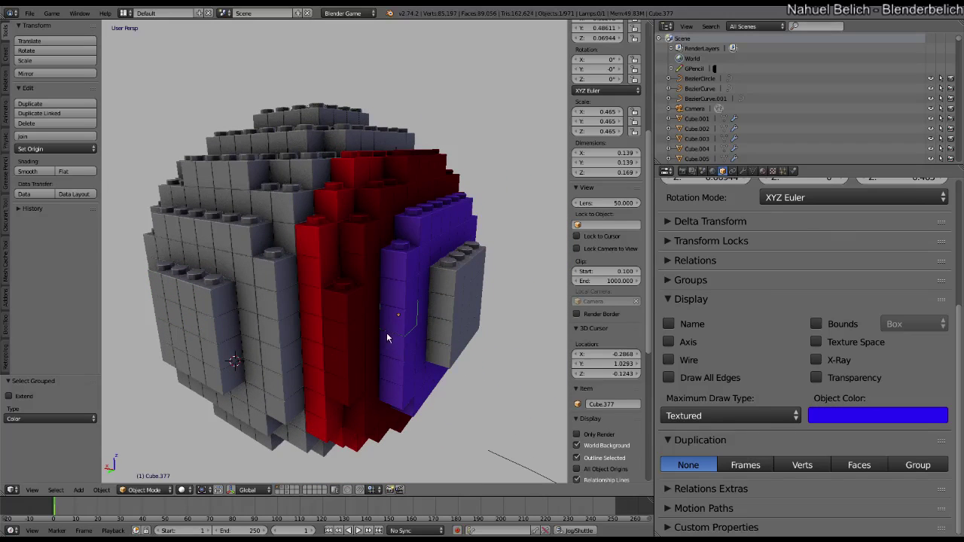
key(shift+g)
key(shift+g)
click(57, 490)
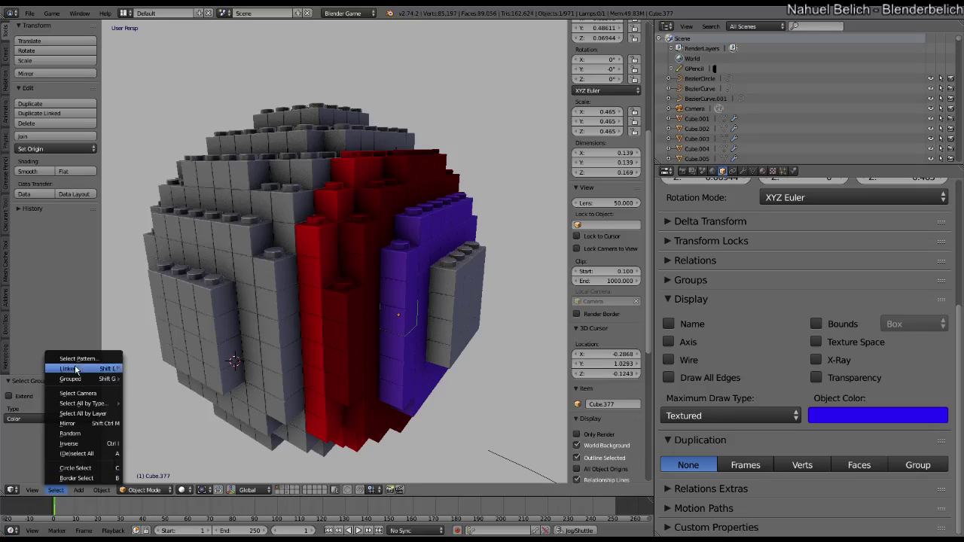
mouse_move(83, 368)
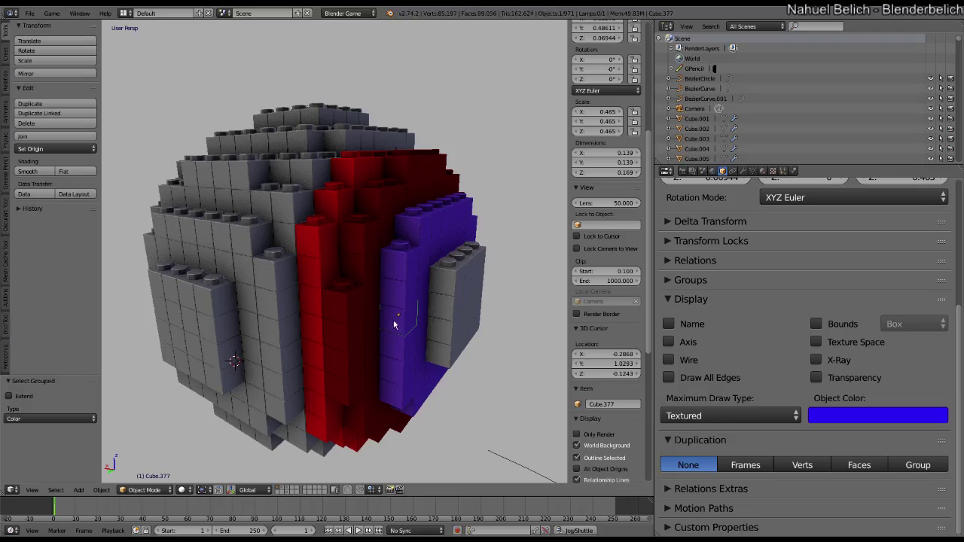
key(shift+l)
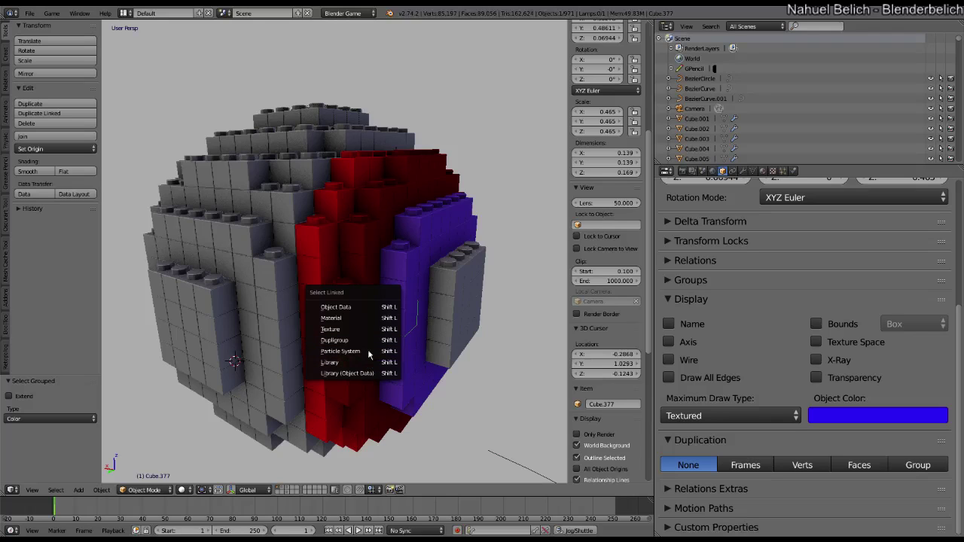
click(382, 309)
middle_drag(384, 319, 366, 302)
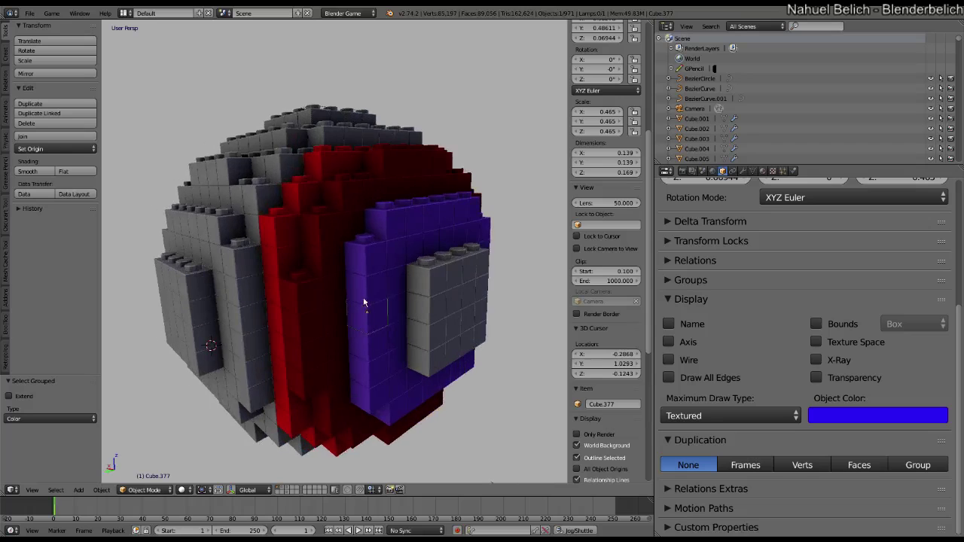
Try moving part of the purple brick's mesh in Edit Mode and return to Object Mode
key(Tab)
middle_drag(353, 342, 354, 336)
right_click(354, 336)
key(g)
click(349, 388)
key(Tab)
Show the purple brick's mesh data properties to check how many objects share its mesh
middle_drag(391, 238, 422, 327)
scroll(761, 181, up, 5)
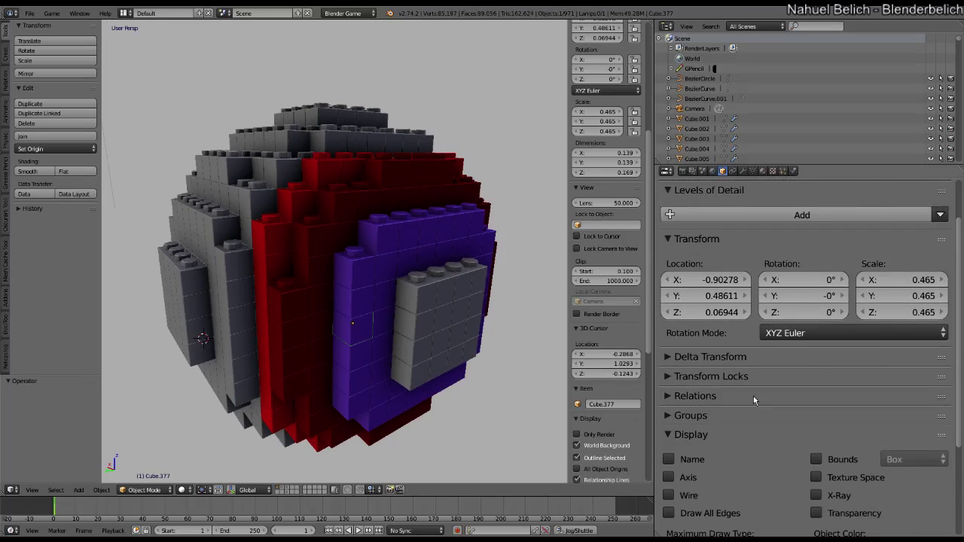
click(744, 172)
click(753, 172)
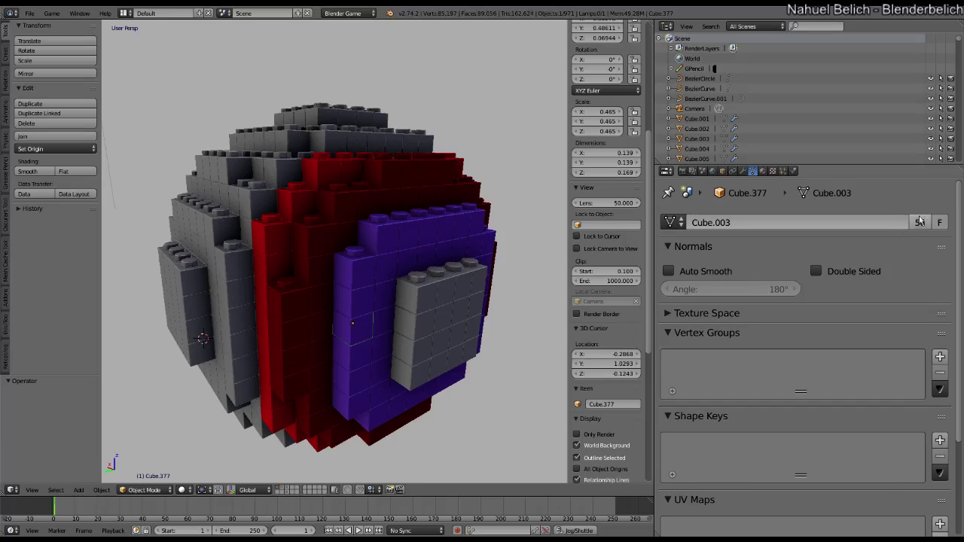
Select all bricks that share the purple brick's object data, leaving their position as it is
middle_drag(448, 277, 357, 330)
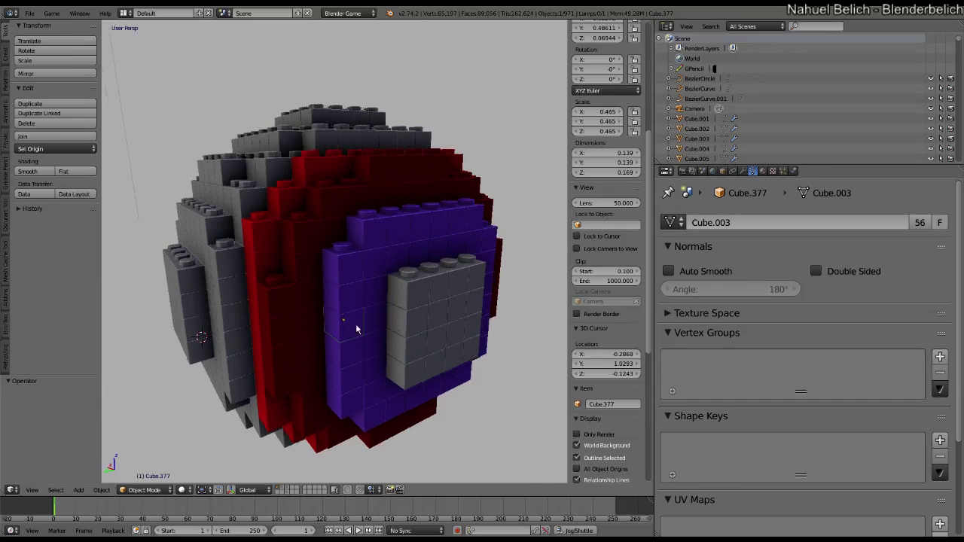
key(shift+l)
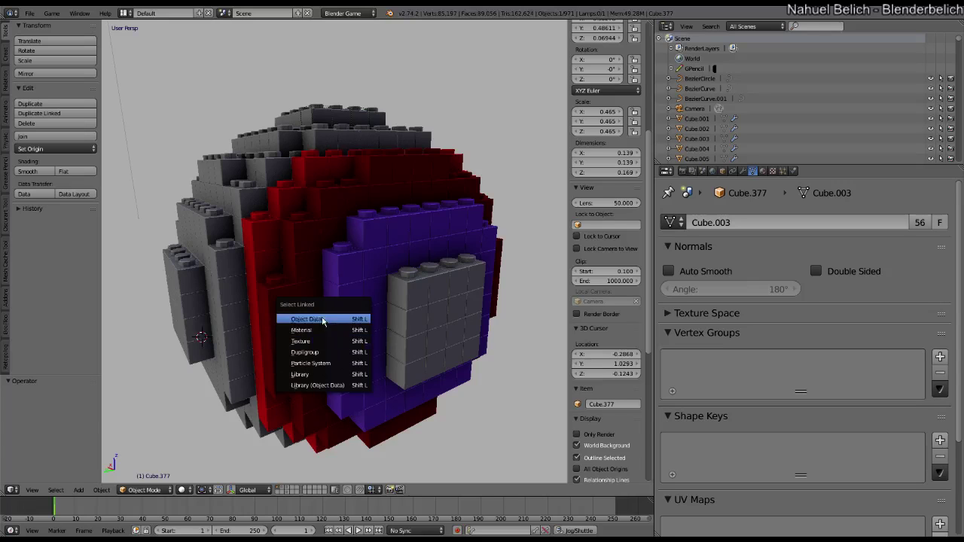
click(323, 321)
key(g)
key(Escape)
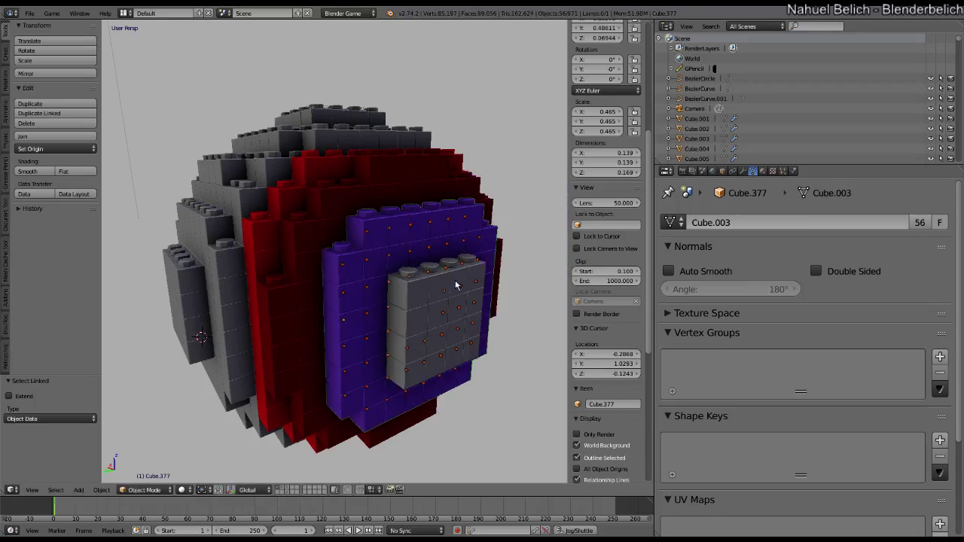
Select another single purple brick and extend the selection to all bricks linked by material
middle_drag(360, 261, 348, 321)
right_click(330, 326)
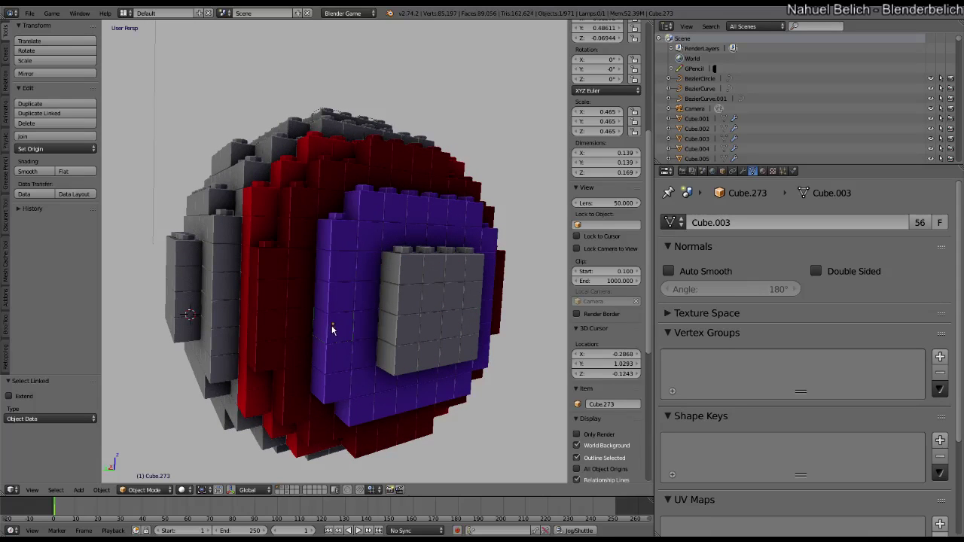
key(shift+l)
click(332, 339)
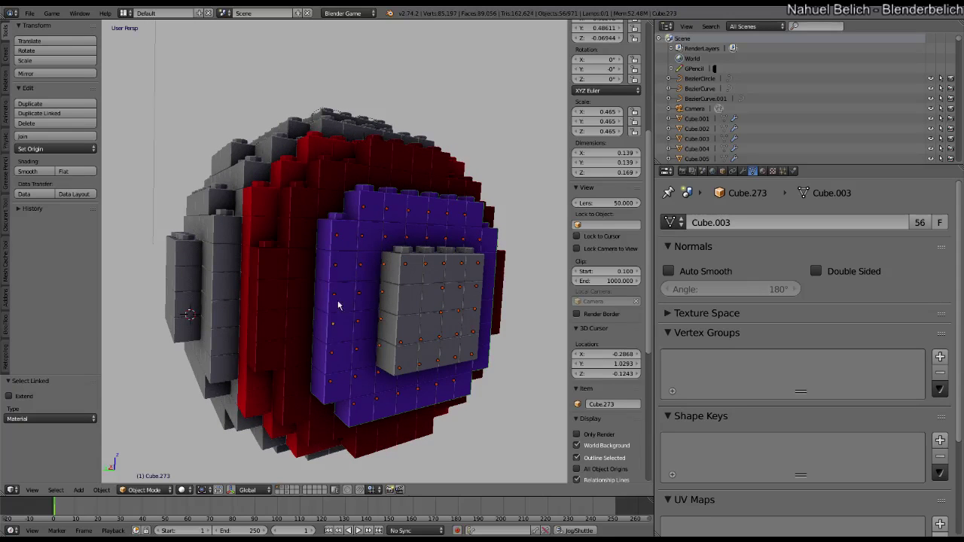
click(336, 326)
middle_drag(336, 326, 356, 342)
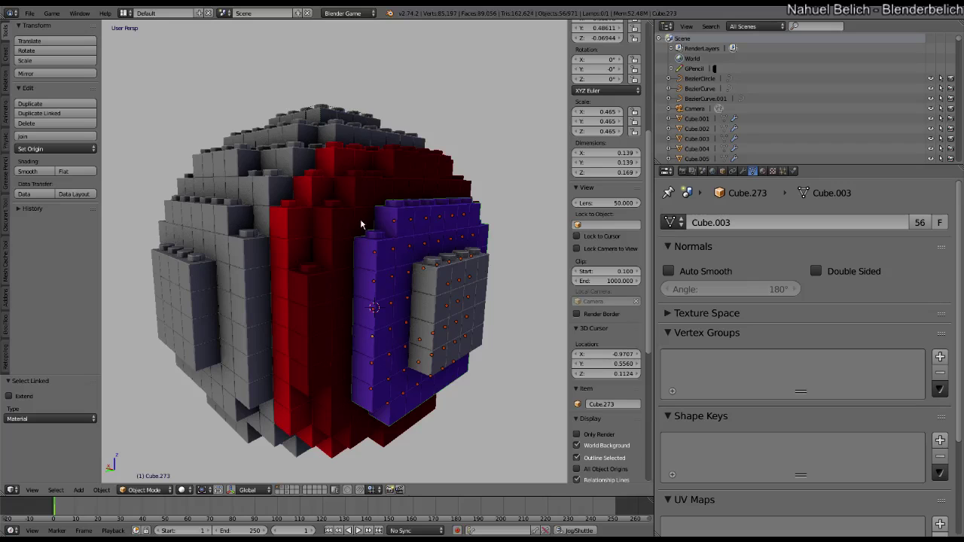
middle_drag(412, 304, 374, 306)
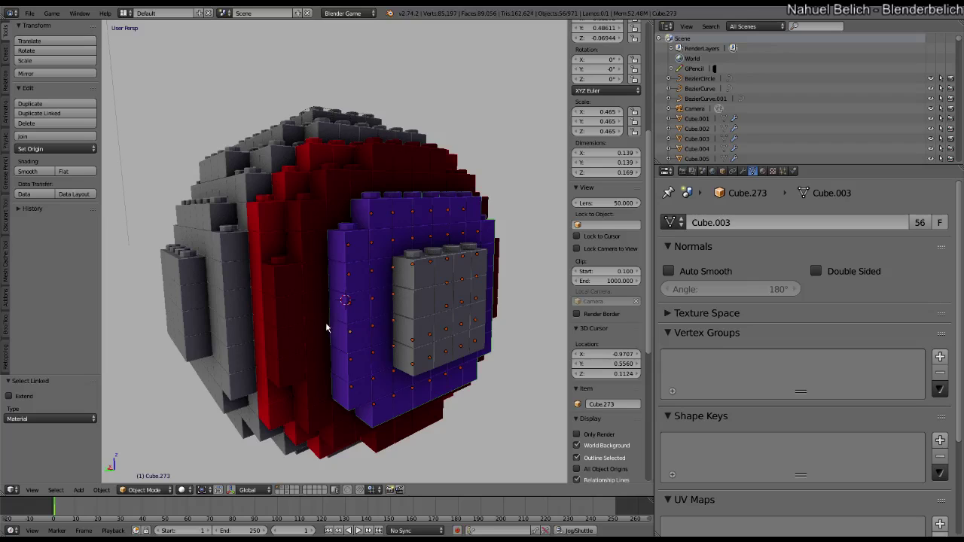
Reselect a single purple brick and go through the remaining Select Linked types, such as Texture and Dupligroup
right_click(348, 319)
key(shift+l)
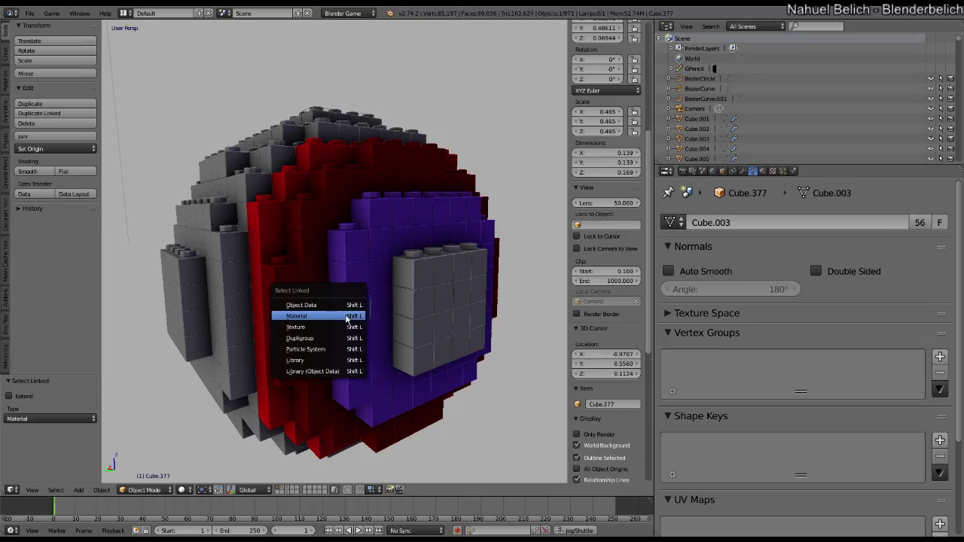
click(349, 329)
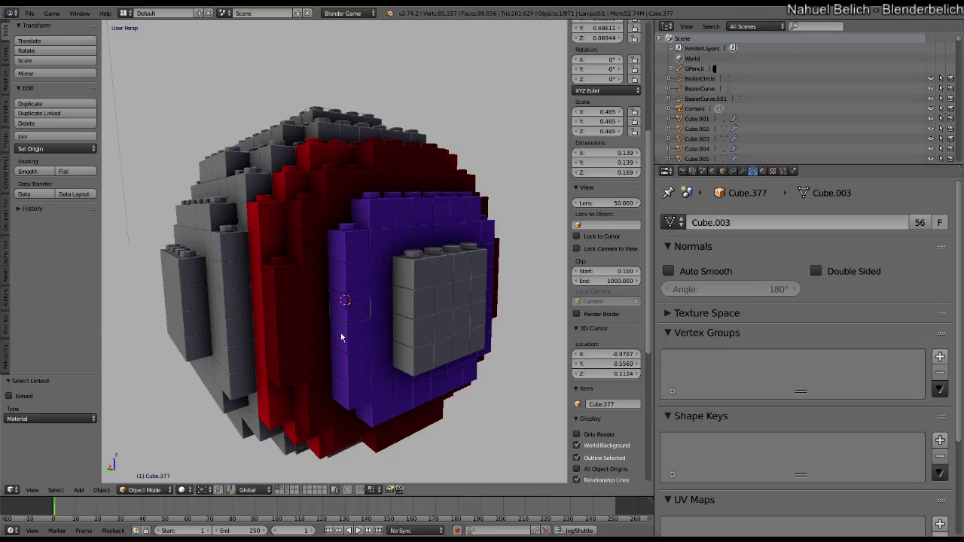
key(shift+l)
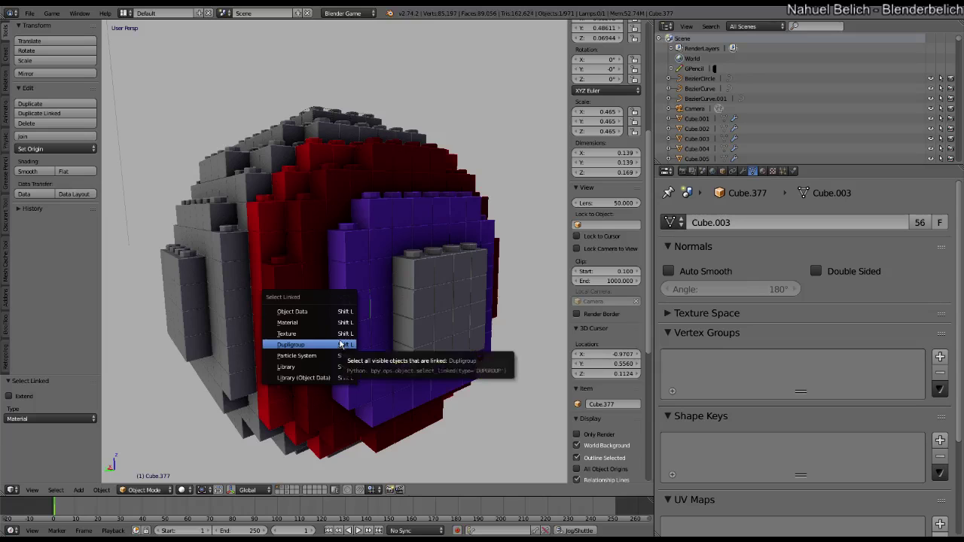
click(343, 381)
middle_drag(342, 381, 370, 300)
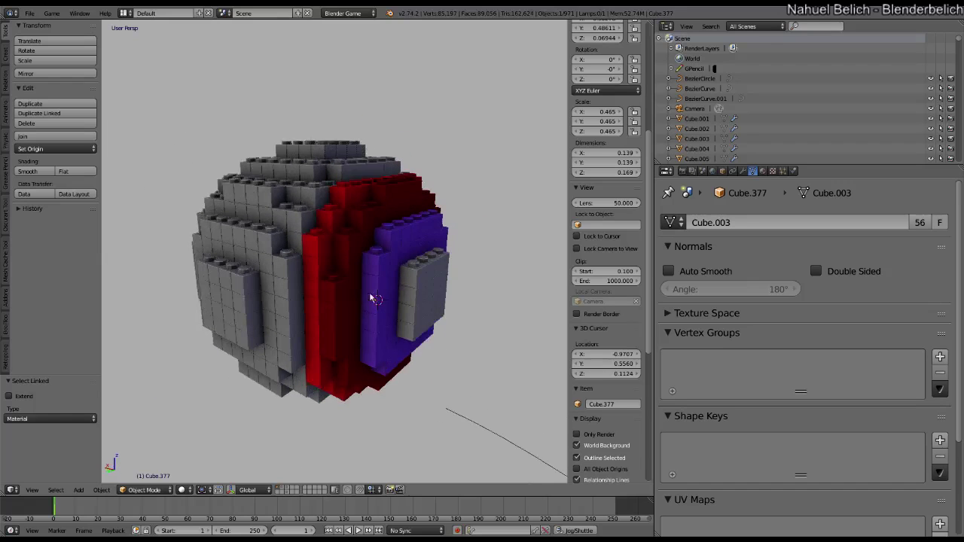
Review the Select Grouped types, including Color, Properties and Keying Set, and check the mesh data's Custom Properties section
click(56, 490)
mouse_move(83, 368)
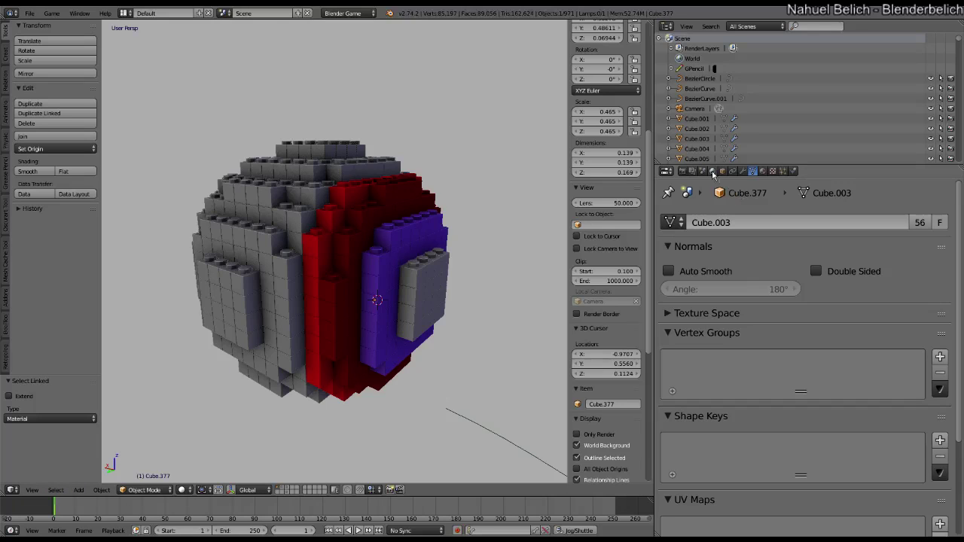
key(shift+g)
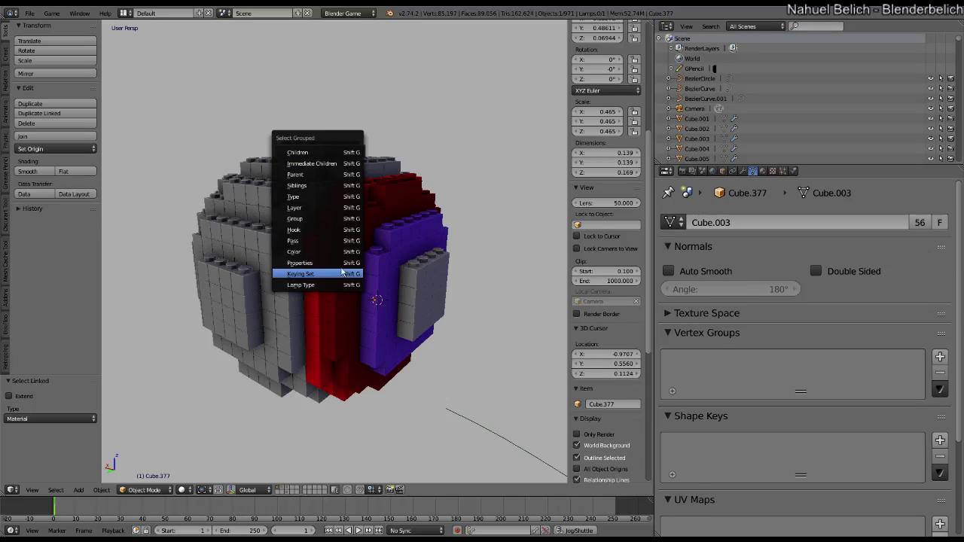
middle_drag(390, 216, 334, 211)
key(shift+g)
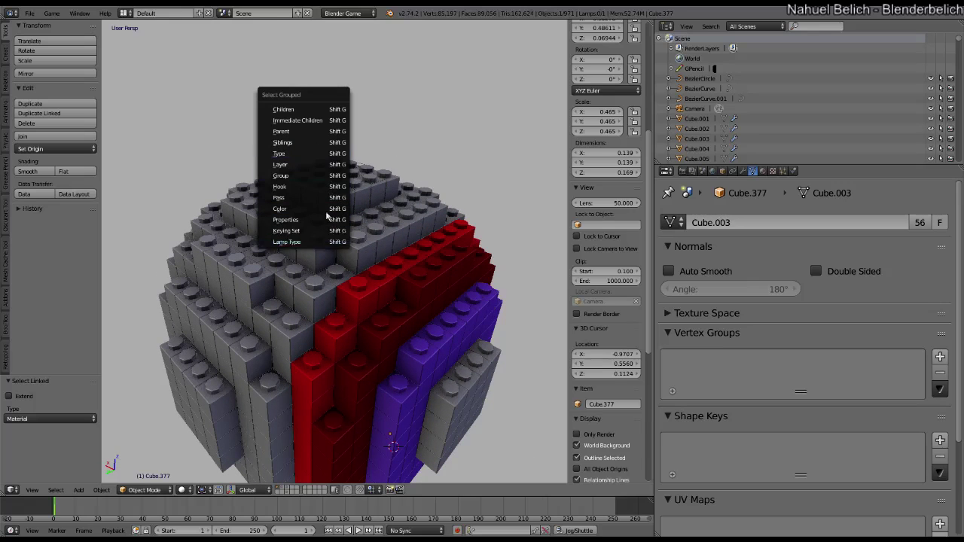
middle_drag(418, 358, 339, 261)
key(shift+g)
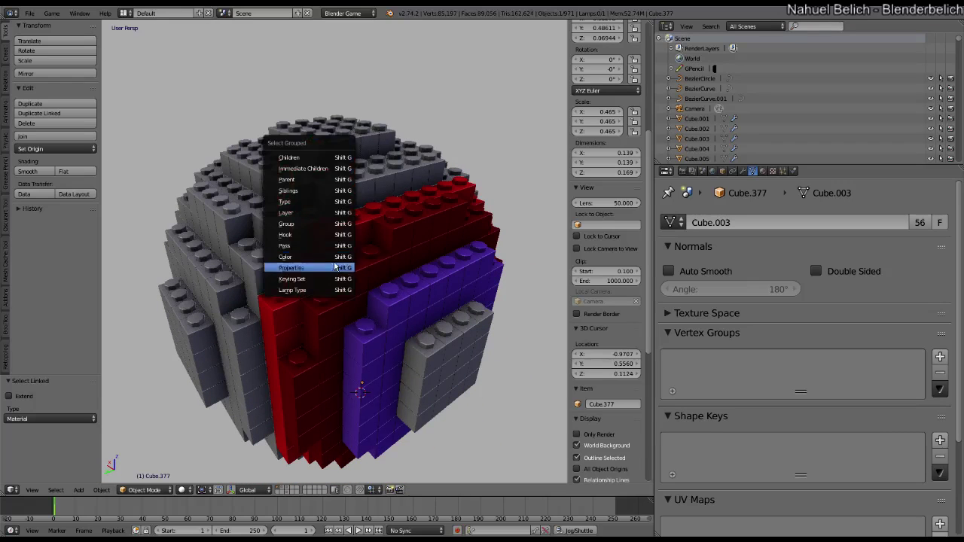
middle_drag(360, 287, 315, 284)
scroll(326, 303, up, 2)
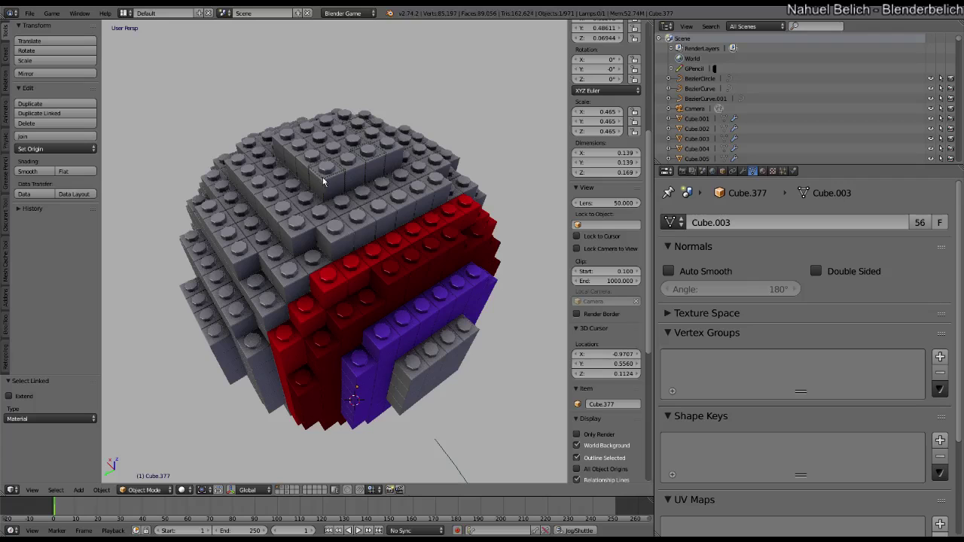
key(shift+g)
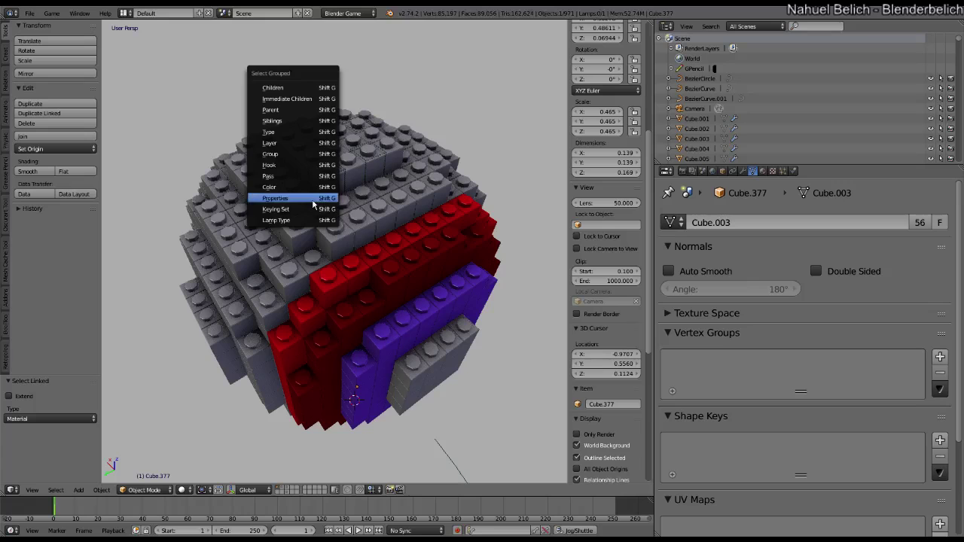
scroll(740, 327, down, 4)
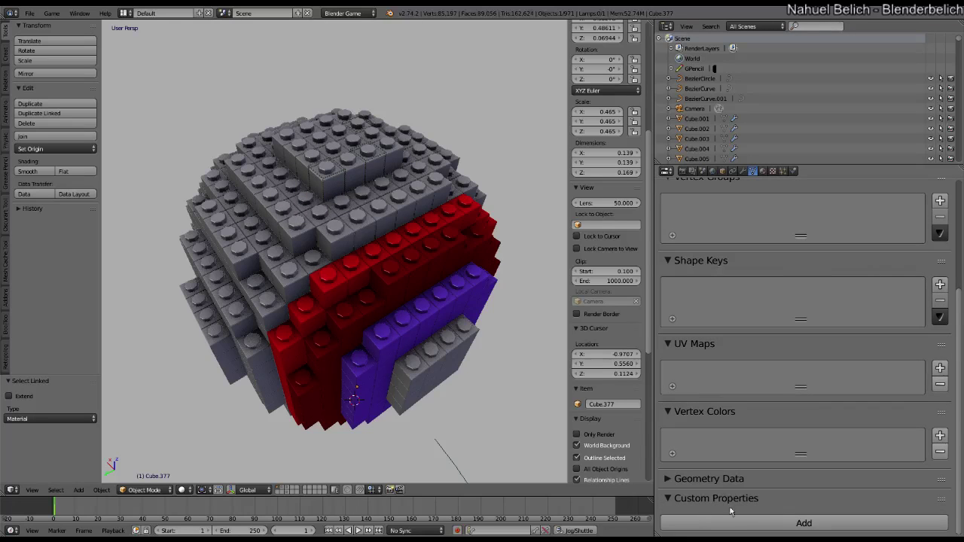
Check the Custom Properties sections in the brick's mesh data and object settings
click(730, 522)
scroll(717, 343, down, 1)
click(938, 520)
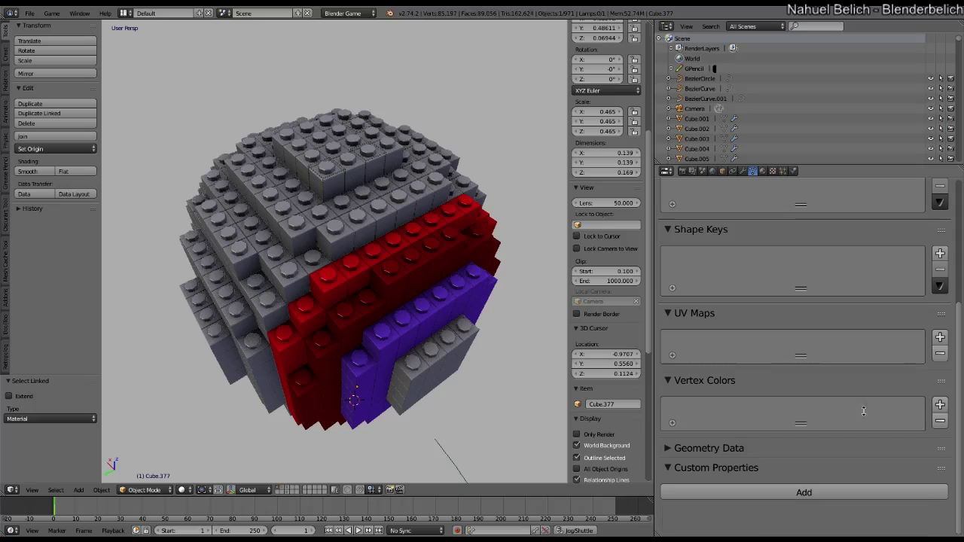
click(728, 173)
scroll(742, 272, down, 4)
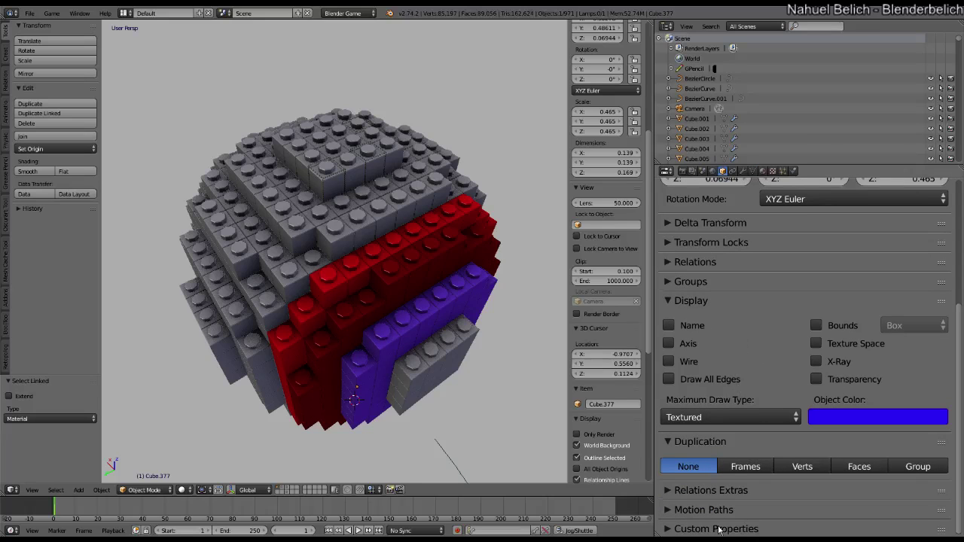
scroll(726, 525, down, 1)
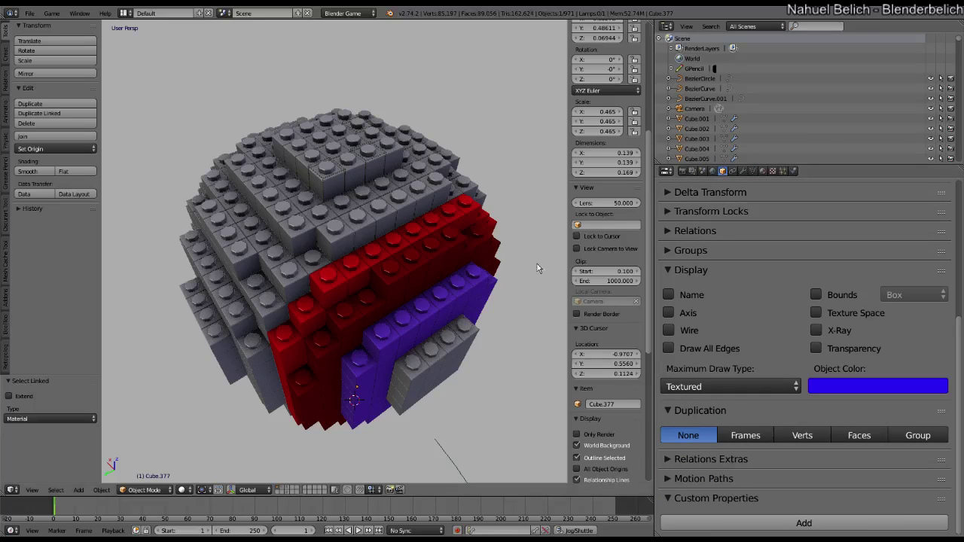
Select a grey brick on the sphere's top tier, split the 3D view horizontally, and show the Logic Editor below with a wider Properties region
right_click(327, 172)
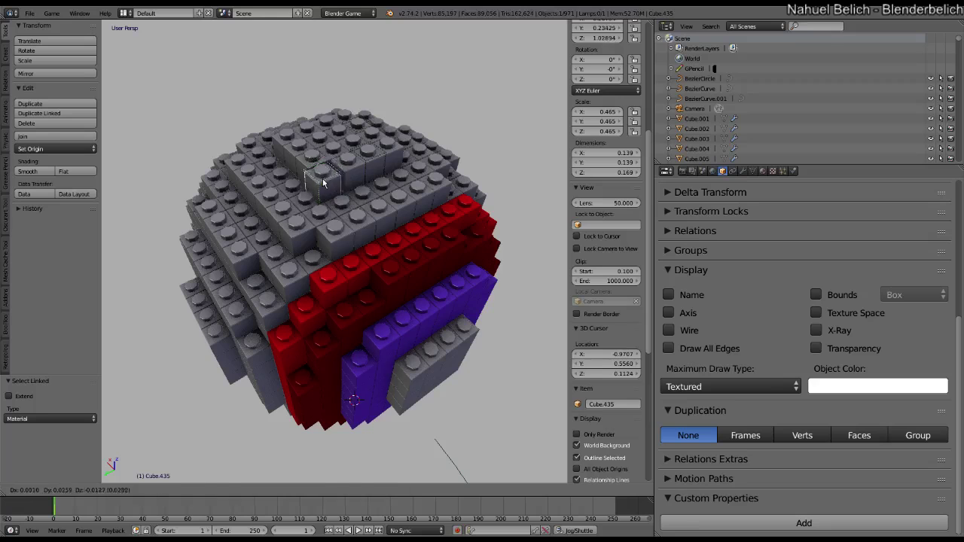
key(shift+g)
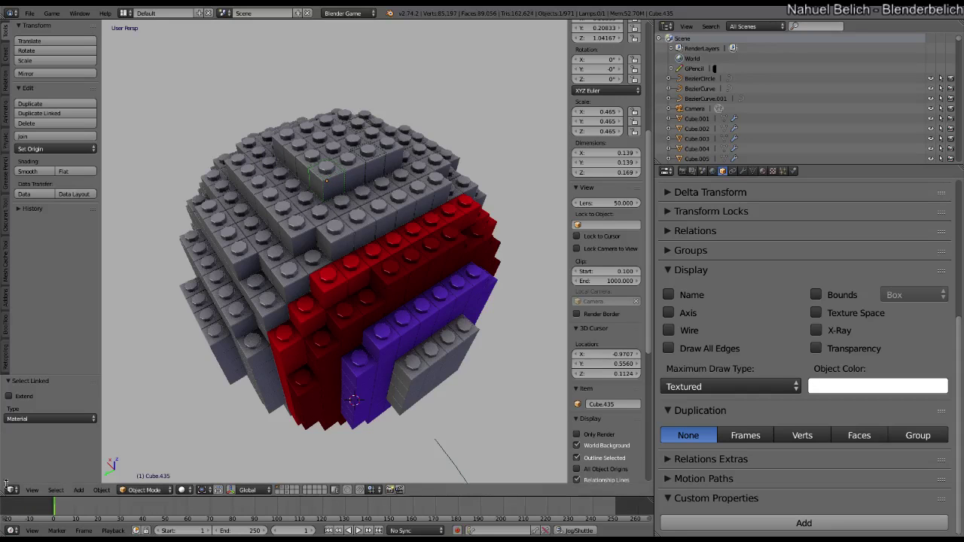
drag(3, 485, 3, 343)
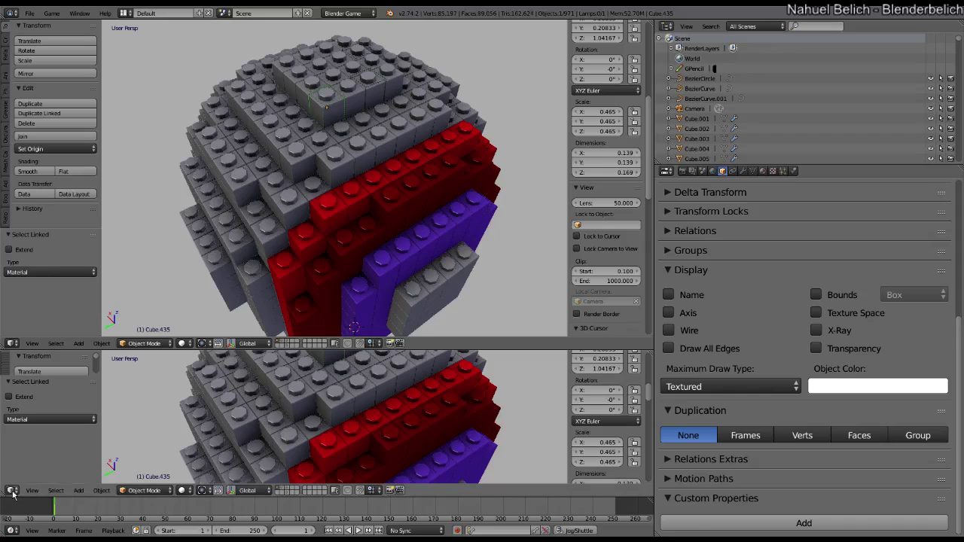
click(12, 491)
click(58, 357)
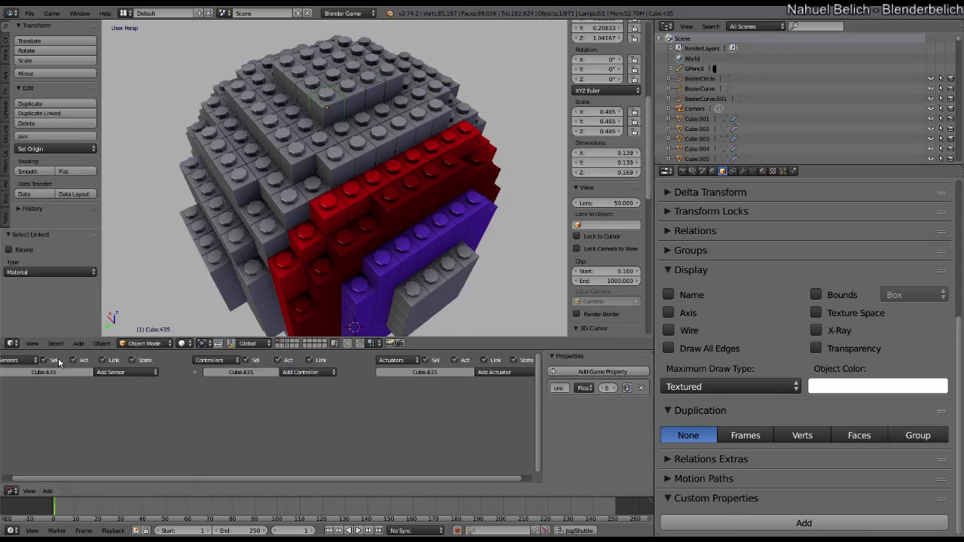
drag(542, 445, 480, 445)
Compare the game properties of two neighbouring top bricks, and select all bricks grouped by Properties with the one holding "uno"
middle_drag(336, 190, 335, 236)
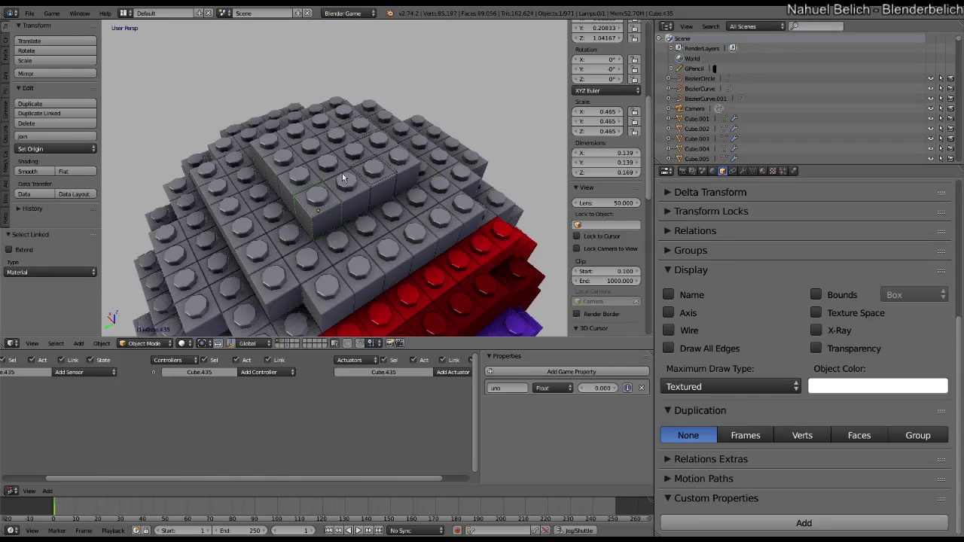
mouse_move(337, 247)
middle_down()
mouse_move(336, 226)
mouse_move(334, 246)
middle_up()
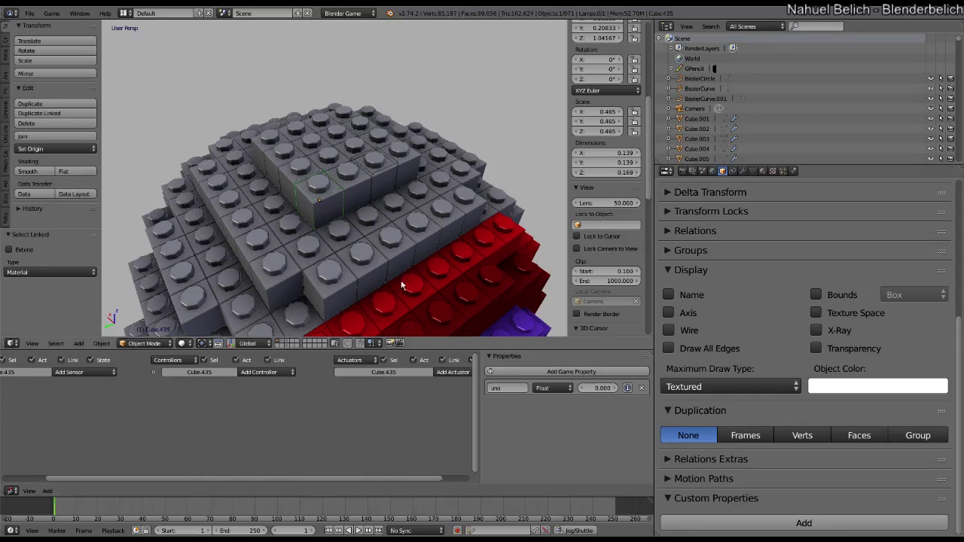
right_click(361, 200)
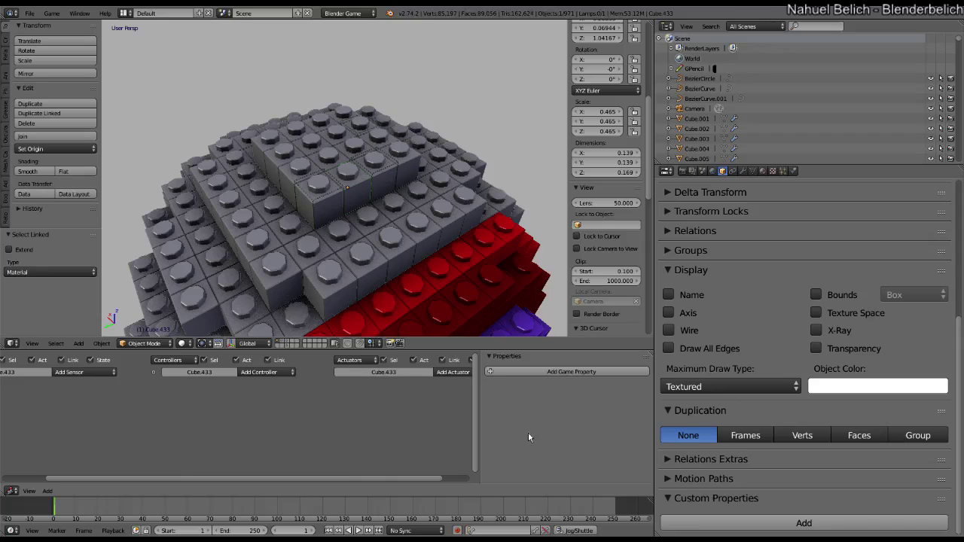
right_click(329, 196)
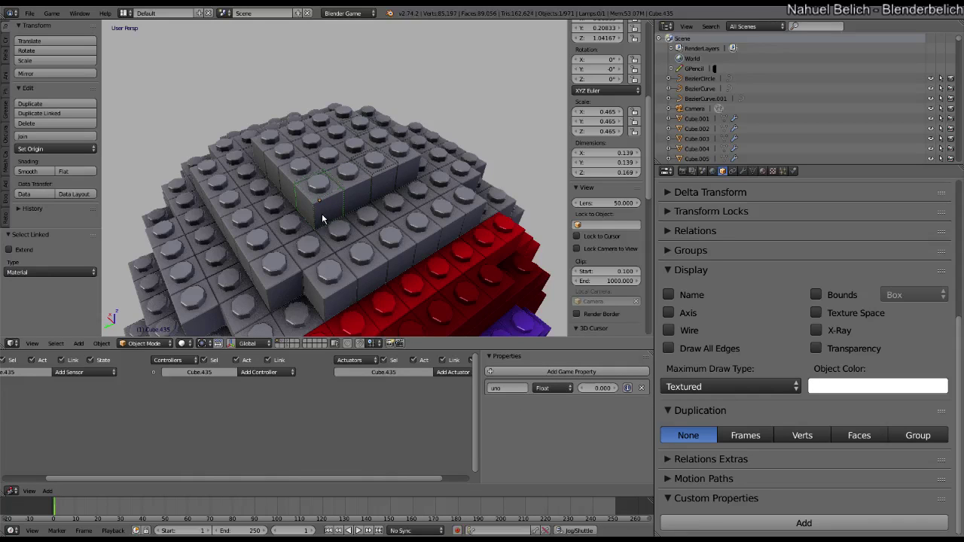
key(shift+g)
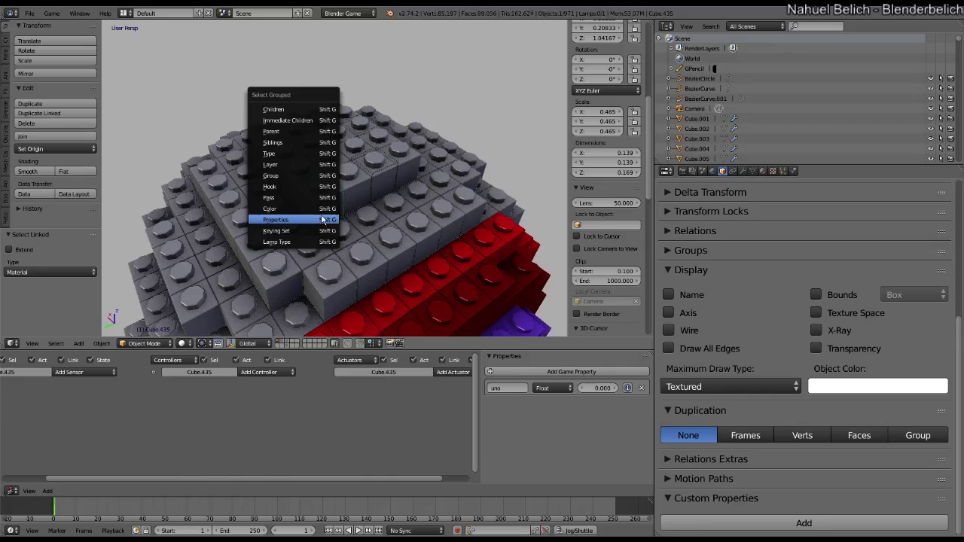
click(322, 221)
Raise the selected bricks 0.212 along Z and undo the move
key(g)
key(z)
click(348, 133)
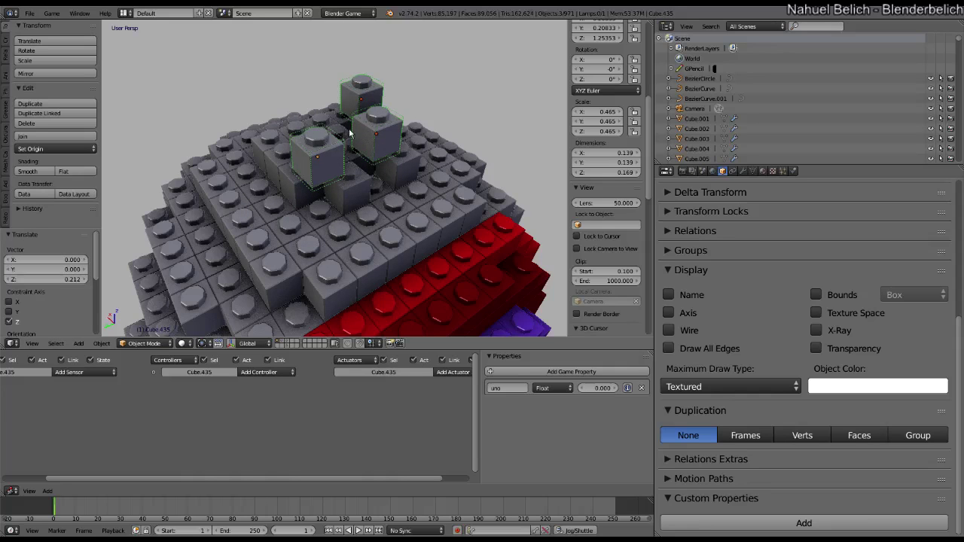
key(ctrl+z)
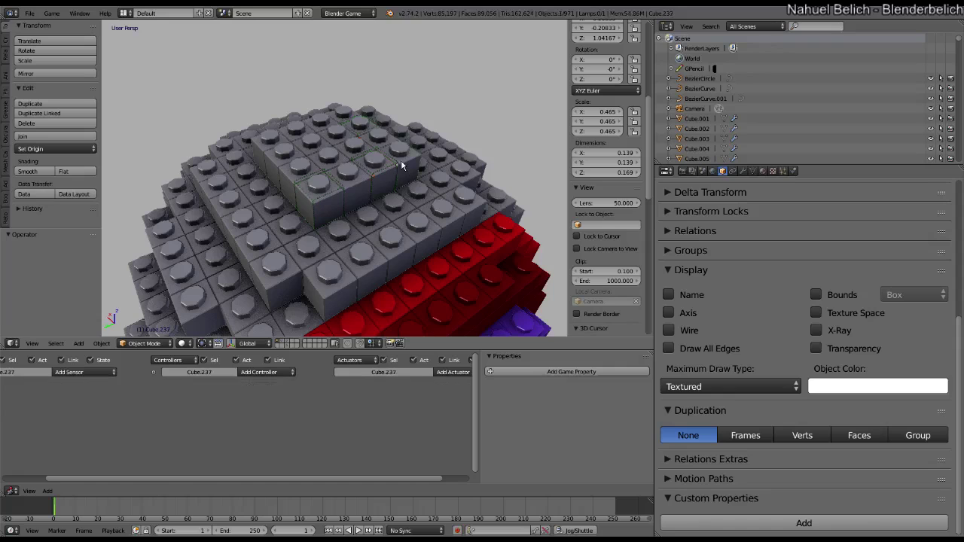
Add a Float game property to the brick at the end of the top tier's row
click(548, 372)
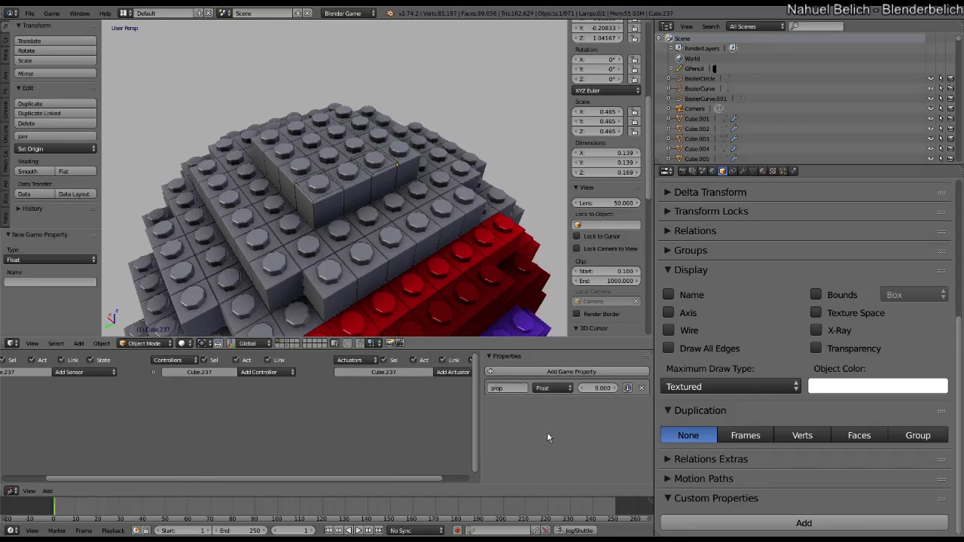
key(BackSpace)
key(Escape)
Reselect a top-tier brick that holds the "uno" property and select all bricks grouped with it by Properties
right_click(378, 171)
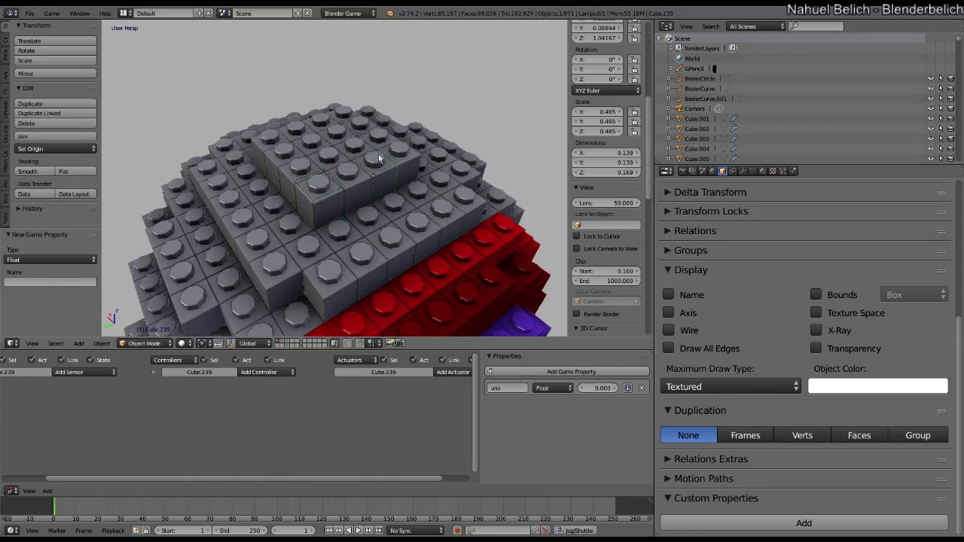
key(g)
right_click(328, 200)
right_click(316, 192)
key(g)
right_click(320, 197)
right_click(401, 162)
key(shift+g)
click(381, 170)
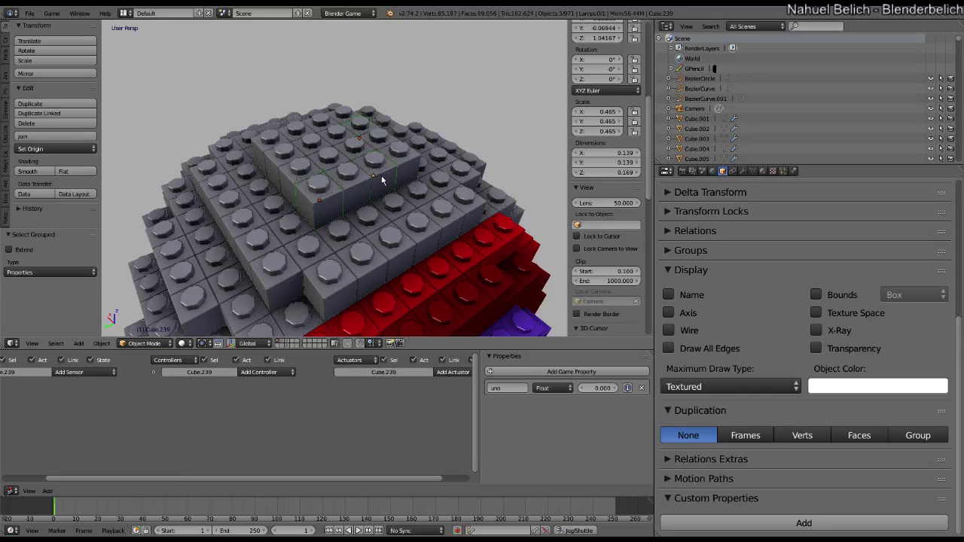
Raise the selected bricks 0.527 along Z and enter "uno" as the active brick's game property name
middle_drag(353, 200, 363, 203)
key(g)
key(z)
click(398, 115)
middle_drag(398, 115, 436, 215)
click(499, 388)
text(uno)
key(Return)
Select a single raised brick and extend the selection to all bricks grouped with it by Properties
middle_drag(390, 102, 333, 140)
right_click(332, 139)
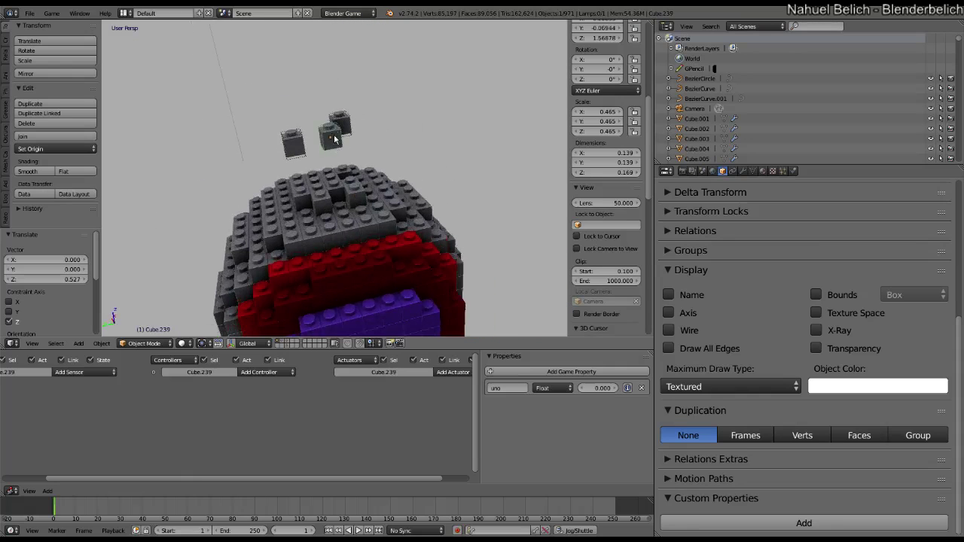
key(shift+g)
click(337, 180)
mouse_move(337, 180)
middle_down()
mouse_move(380, 158)
mouse_move(377, 182)
mouse_move(343, 156)
mouse_move(391, 164)
mouse_move(423, 208)
mouse_move(370, 100)
mouse_move(352, 178)
mouse_move(353, 171)
middle_up()
Raise the property-matched bricks along Z, and undo this move together with the earlier lift
key(g)
key(z)
click(372, 119)
key(ctrl+z)
key(ctrl+z)
key(ctrl+z)
Review the Select Grouped types, including Group, and examine the sphere's colored brick layers
scroll(391, 163, up, 3)
key(shift+g)
key(Escape)
key(shift+g)
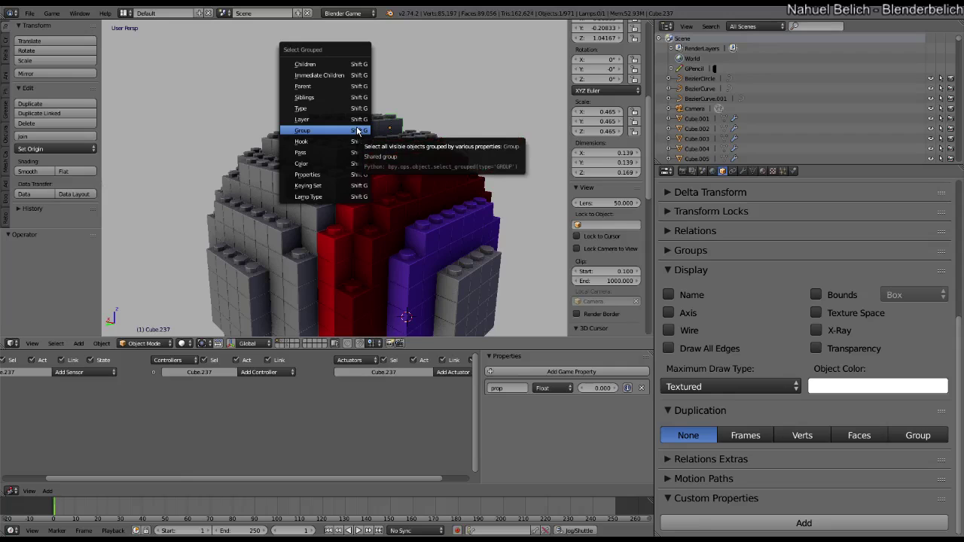
middle_drag(382, 161, 391, 224)
scroll(315, 203, up, 2)
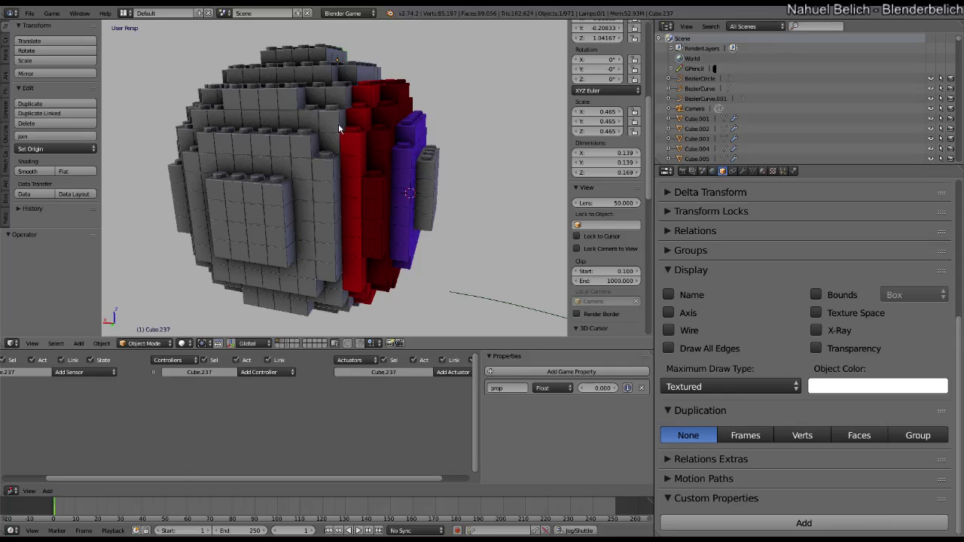
mouse_move(392, 230)
middle_down()
mouse_move(366, 198)
mouse_move(409, 186)
mouse_move(407, 174)
mouse_move(394, 183)
mouse_move(390, 157)
middle_up()
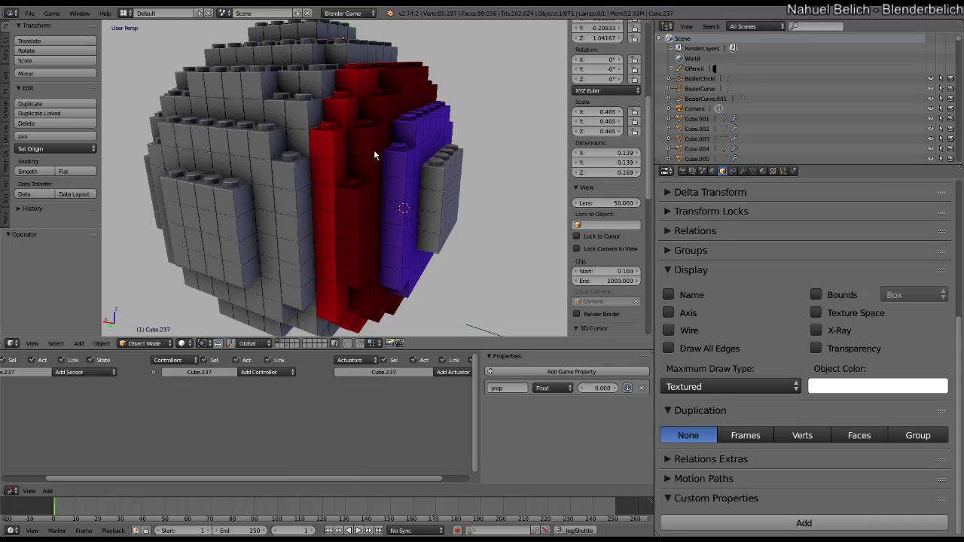
middle_drag(384, 214, 379, 209)
Select a single purple brick and expand the Groups section of its object settings, collapsing Display and Custom Properties
right_click(382, 217)
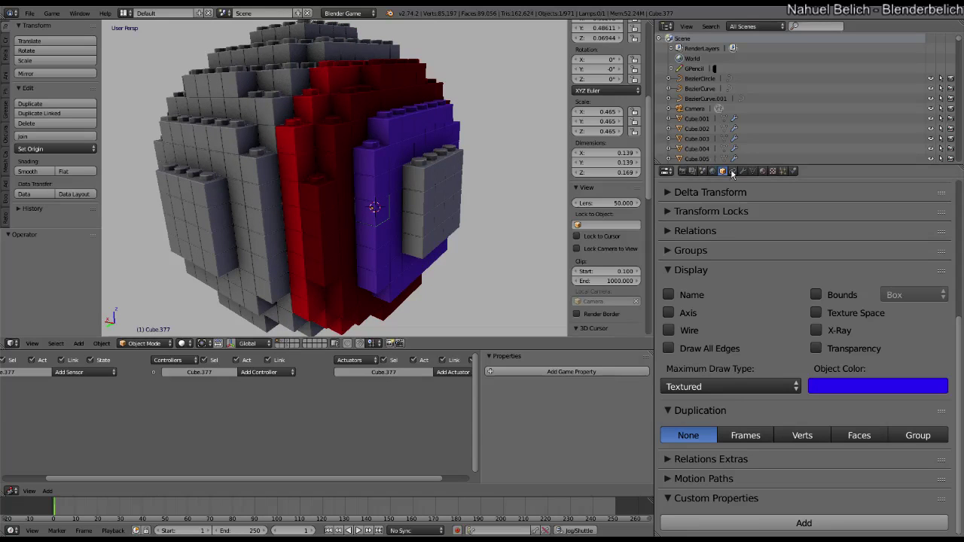
scroll(727, 286, up, 2)
scroll(720, 324, down, 2)
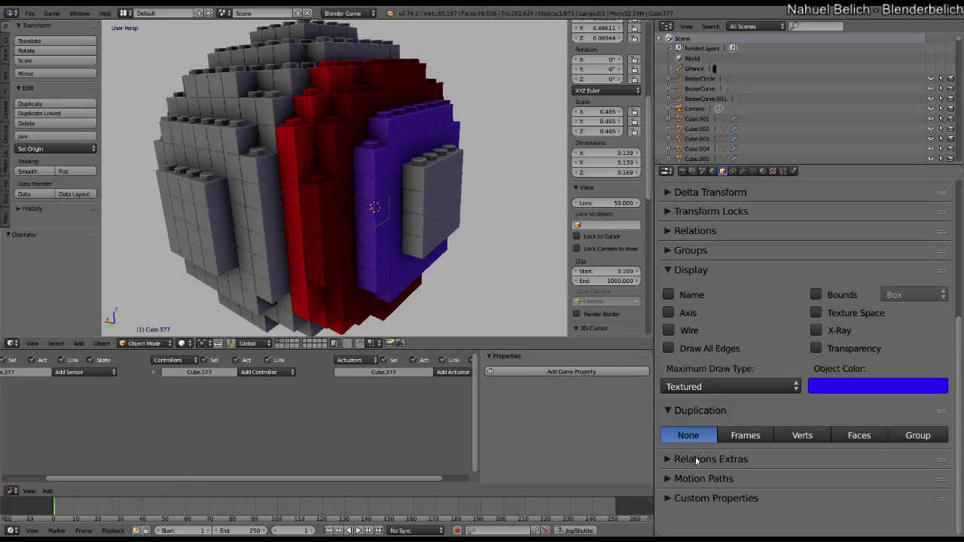
scroll(695, 455, up, 4)
click(733, 171)
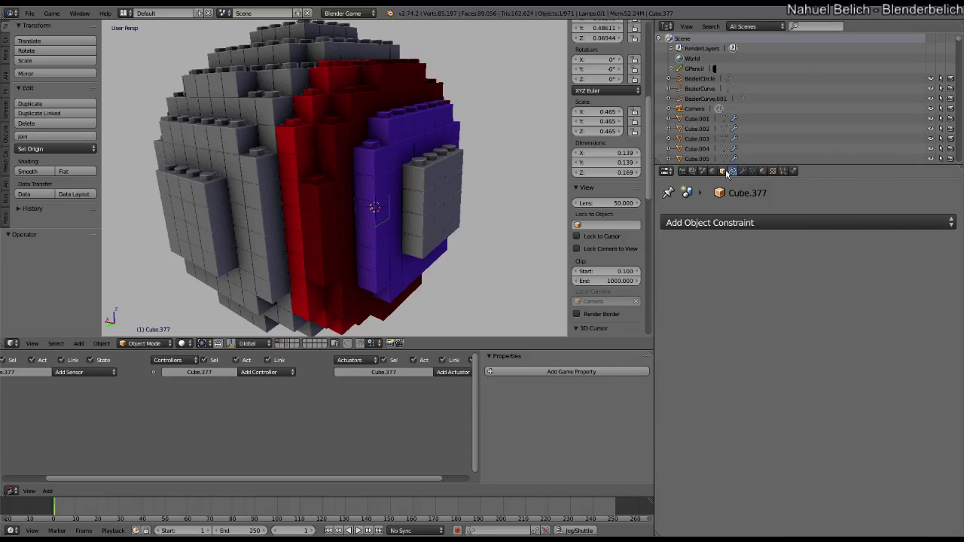
click(722, 172)
click(712, 346)
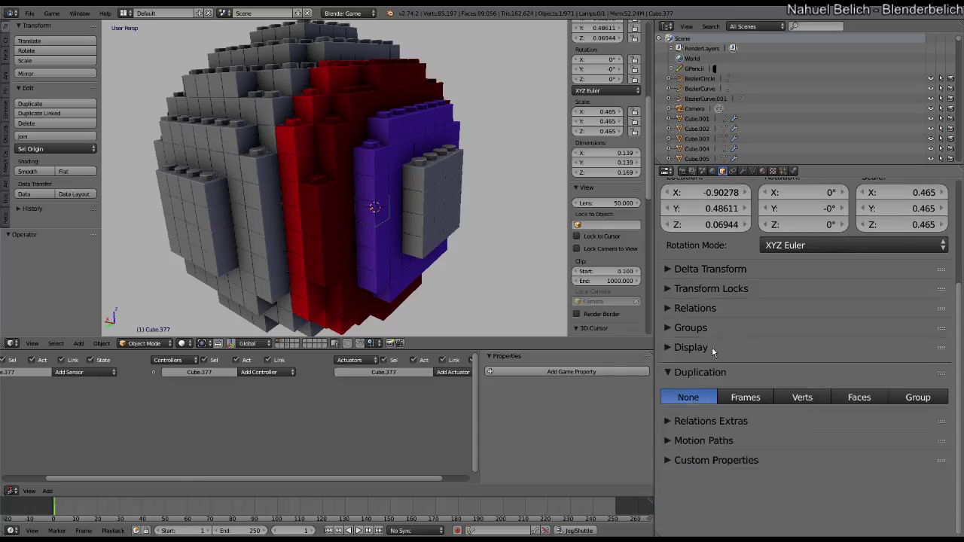
click(712, 325)
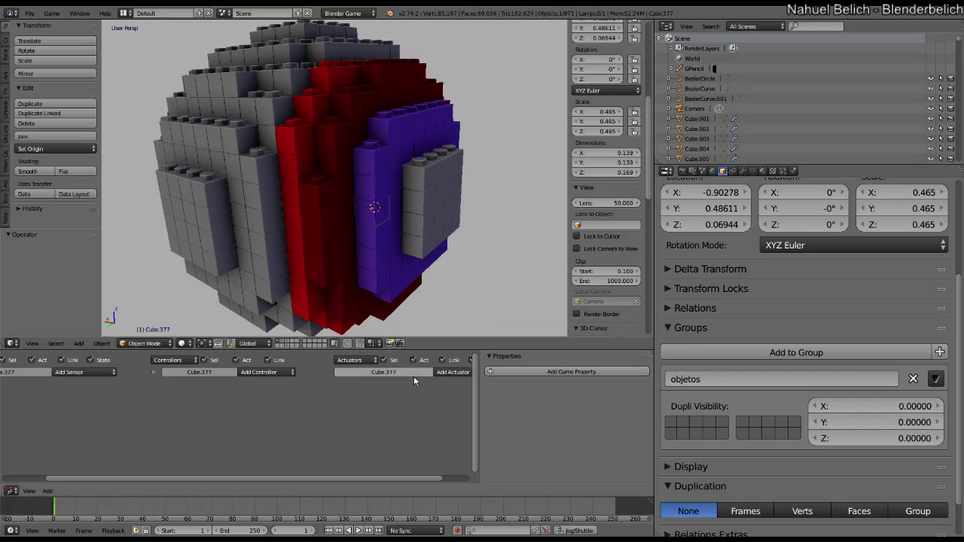
Merge the Logic Editor area back into the 3D view and select all objects sharing the purple brick's group
drag(2, 345, 10, 407)
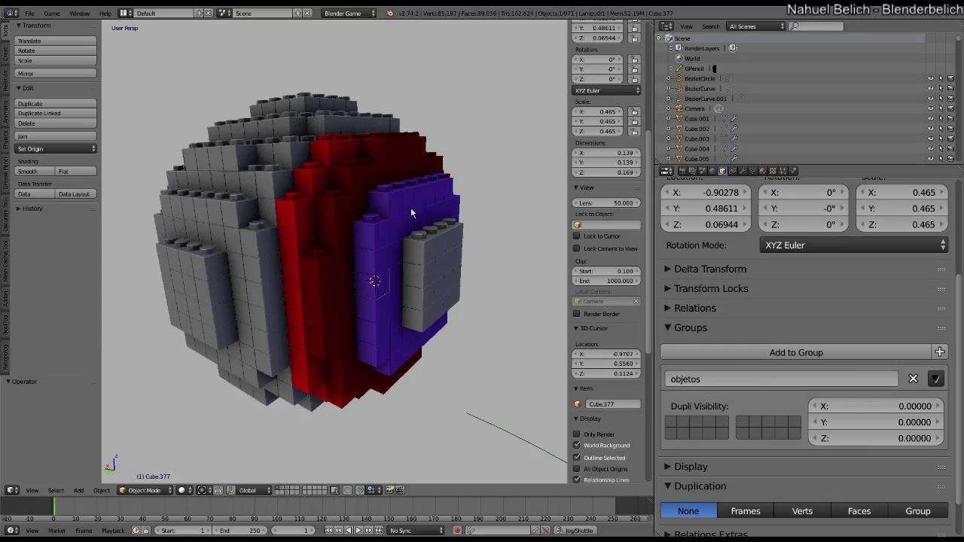
scroll(788, 278, down, 2)
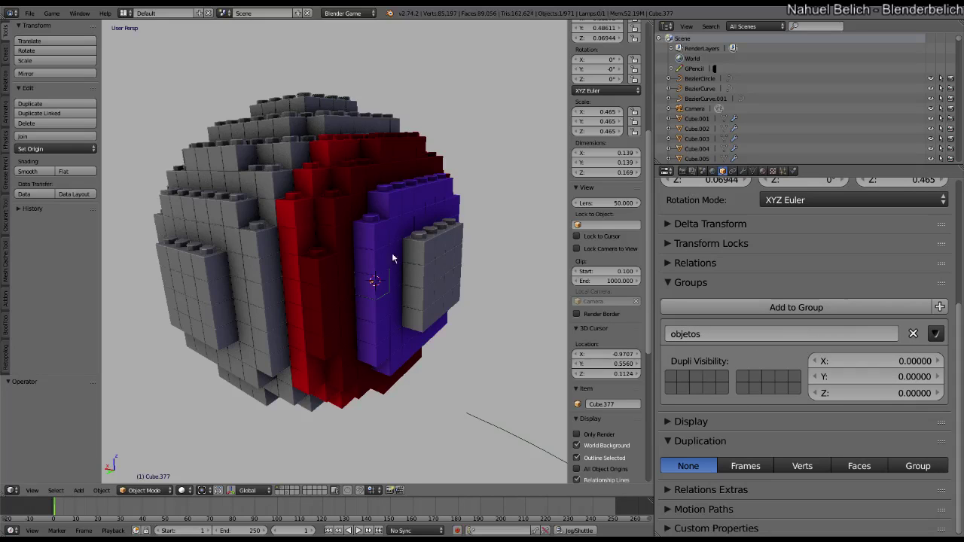
middle_drag(392, 258, 369, 286)
key(shift+g)
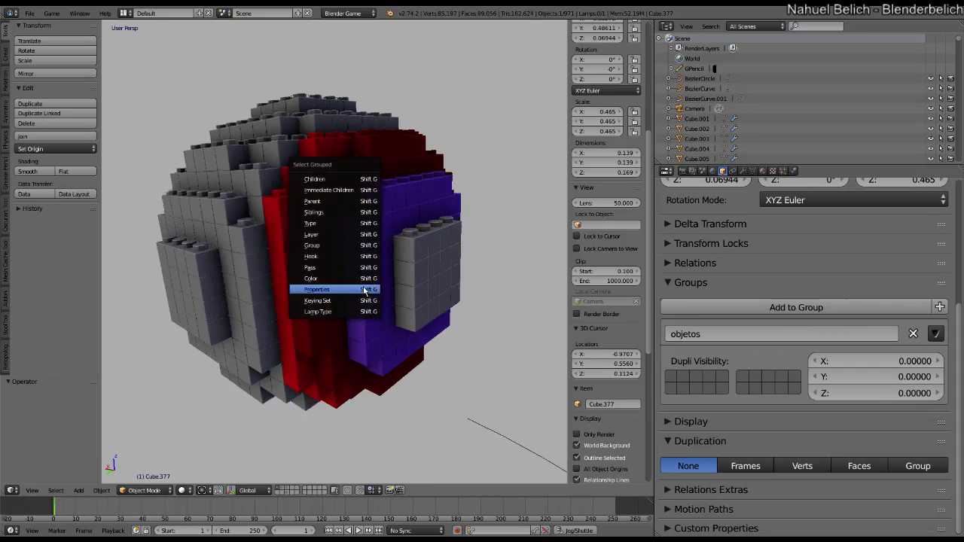
click(352, 246)
scroll(352, 248, down, 4)
middle_drag(362, 234, 324, 281)
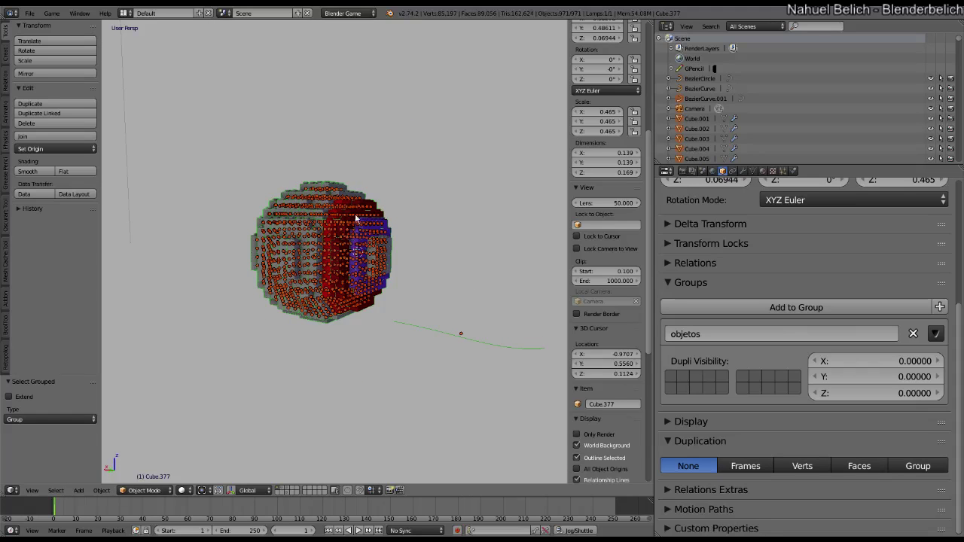
Rename the "objetos" group as "objects"
click(716, 331)
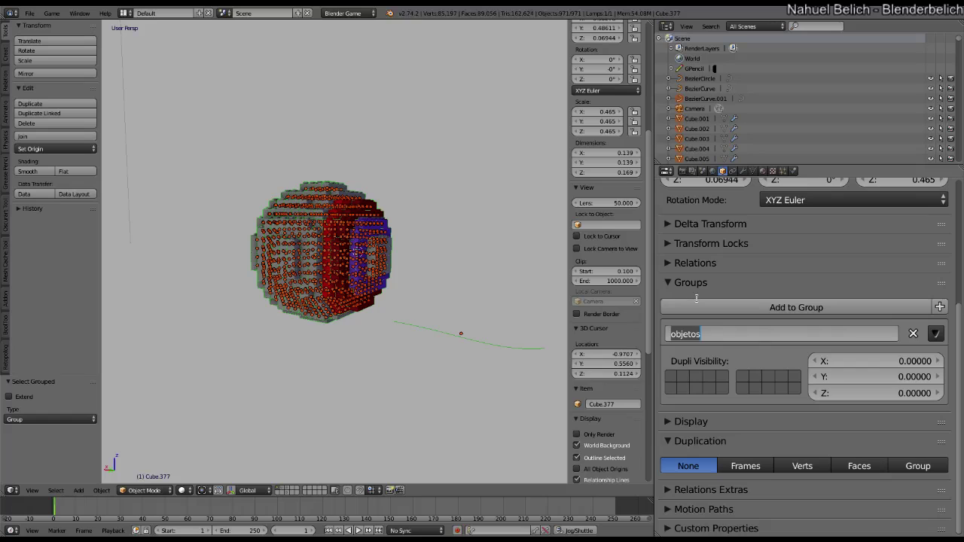
text(o)
key(Return)
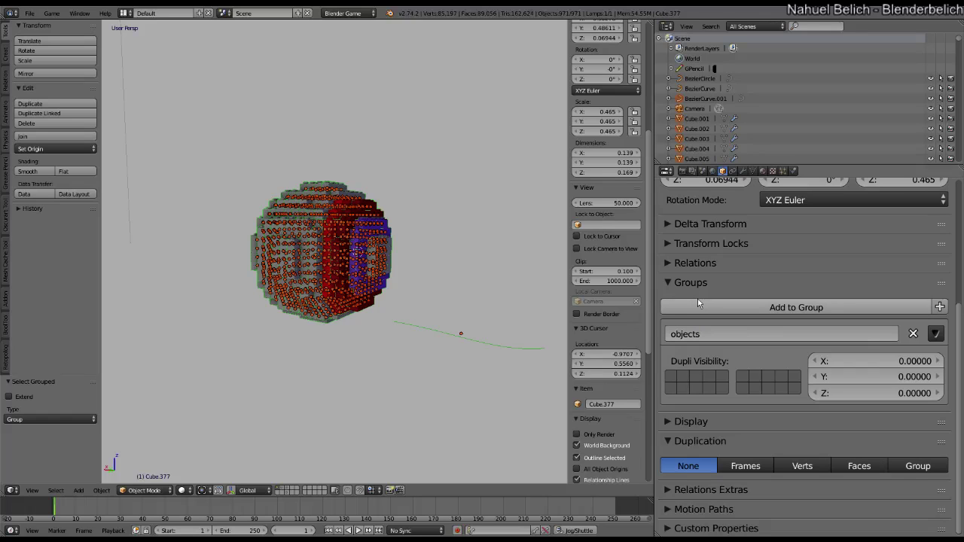
Deselect everything and select a single brick on the protruding grey block, leaving its position as it is
scroll(317, 213, up, 5)
key(a)
right_click(306, 195)
key(g)
right_click(279, 202)
right_click(266, 217)
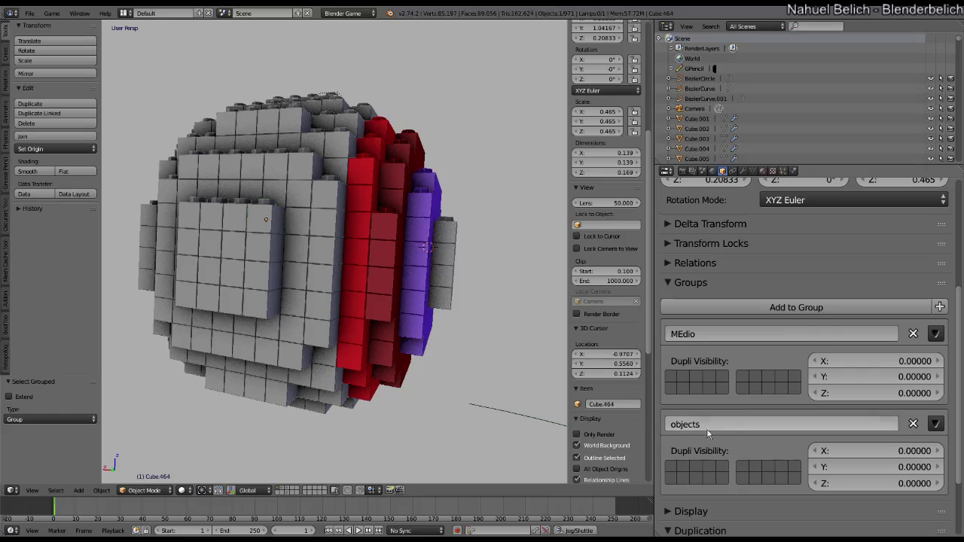
middle_drag(370, 292, 482, 258)
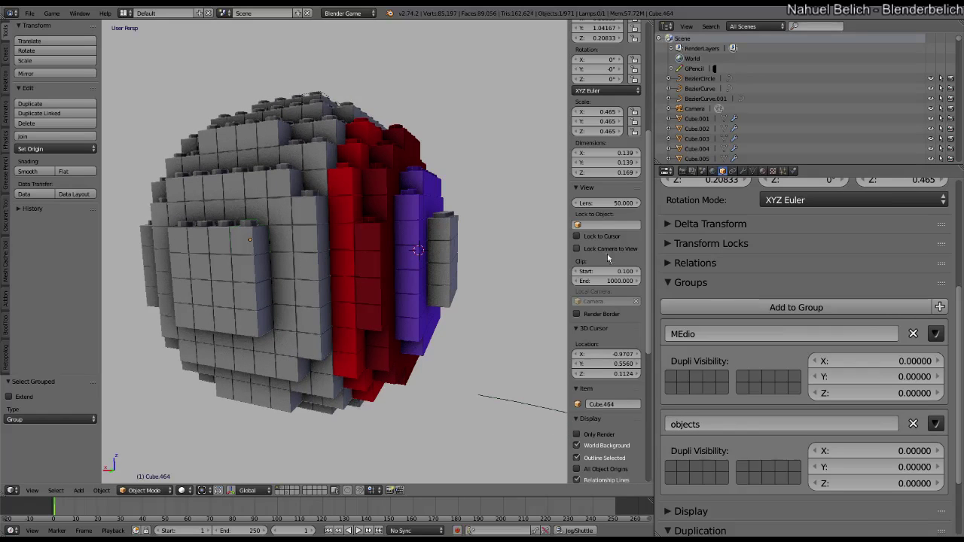
Rename the "MEdio" group as "middle"
click(711, 334)
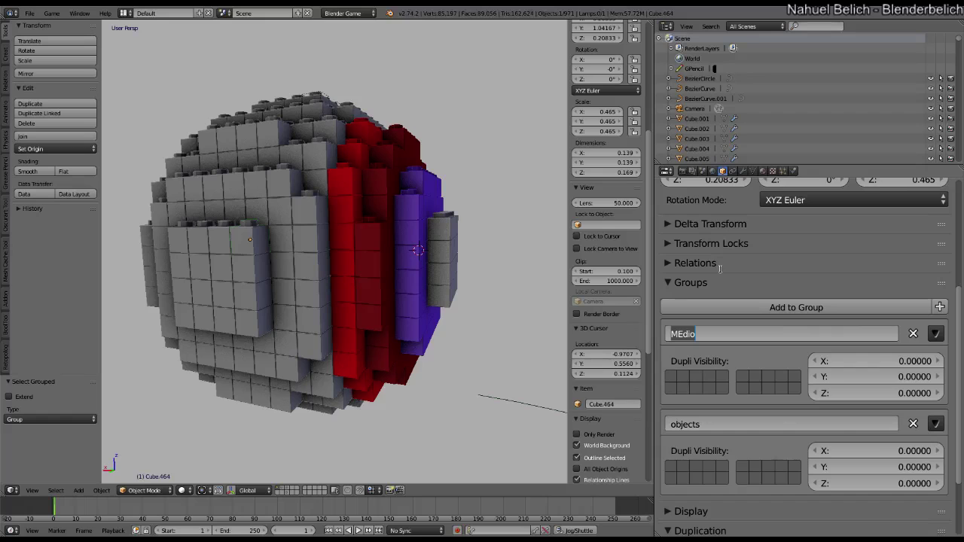
text(middle)
key(Return)
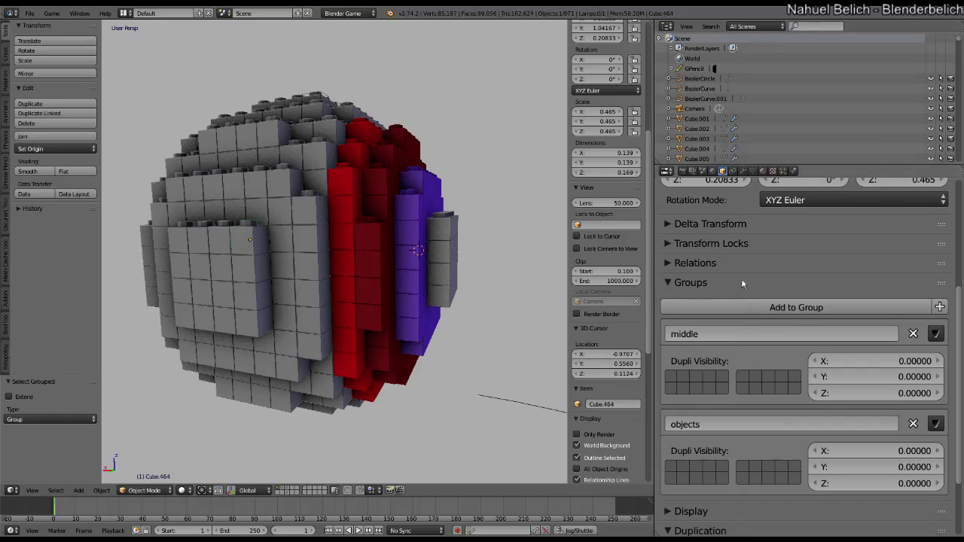
scroll(741, 278, down, 3)
scroll(730, 314, up, 2)
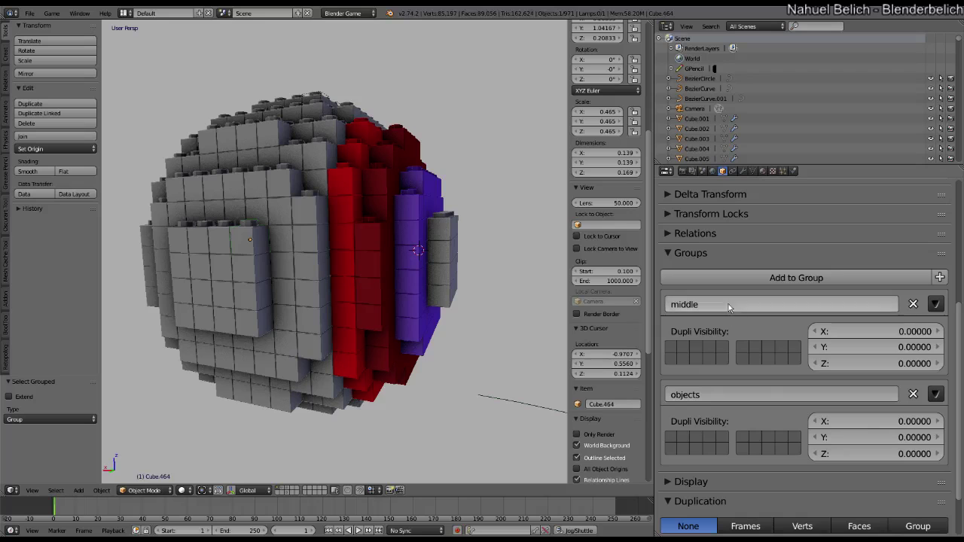
Select all bricks belonging to the active brick's "middle" group
middle_drag(411, 342, 306, 195)
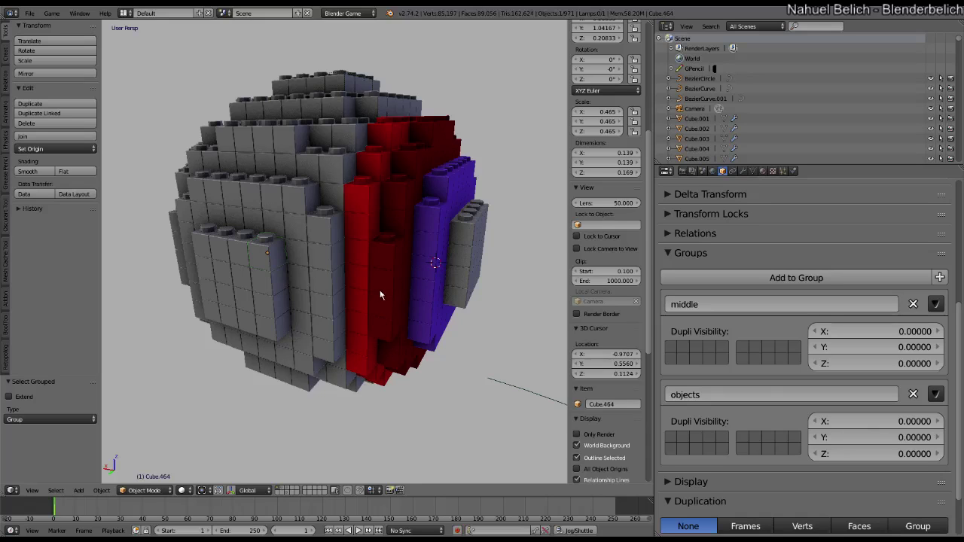
key(shift+g)
click(292, 288)
scroll(721, 264, down, 2)
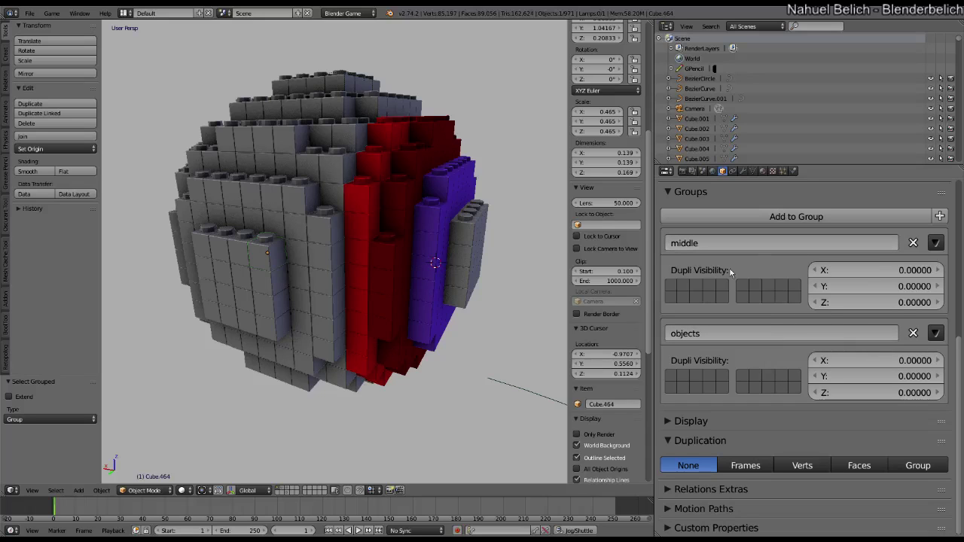
key(shift+g)
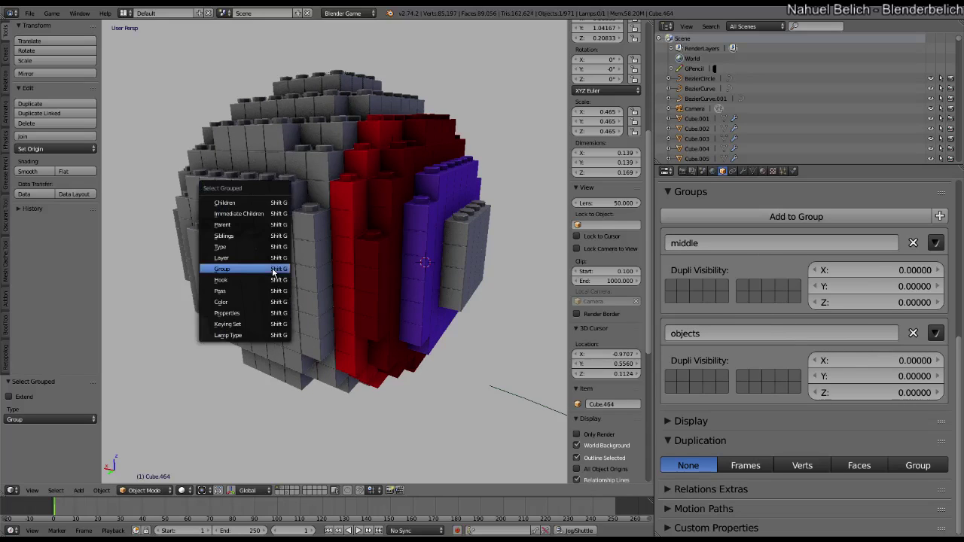
click(275, 272)
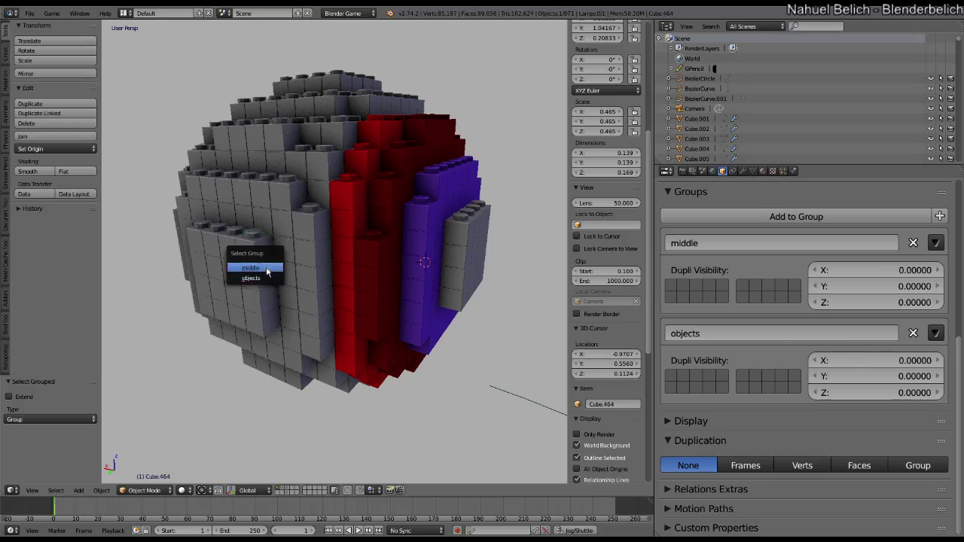
click(268, 272)
scroll(285, 269, down, 3)
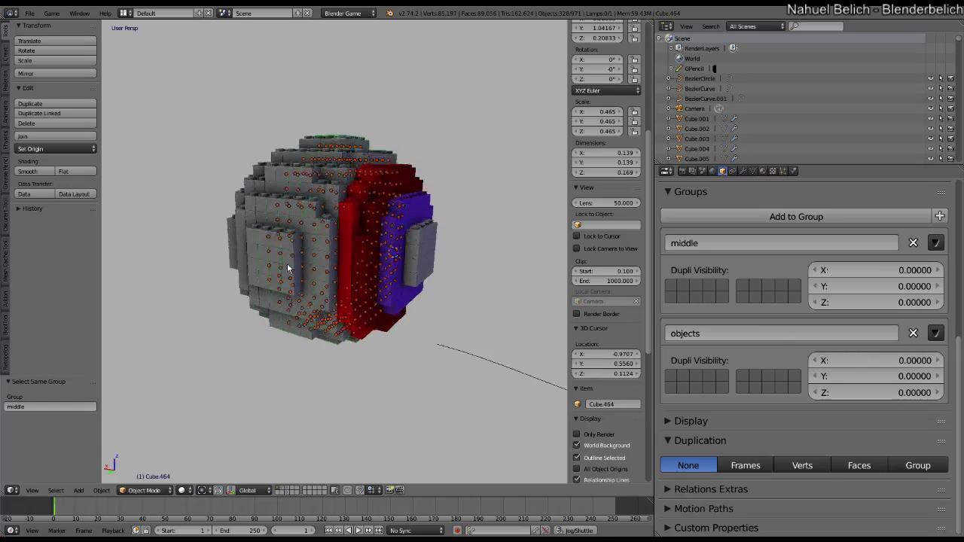
Try moving the selected "middle" group bricks upward along the Z axis, and undo the move
key(g)
key(z)
click(302, 157)
middle_drag(303, 156, 287, 244)
key(ctrl+z)
key(g)
From the back view, box-select the outermost grey bricks on the side opposite the red and purple ones
right_click(268, 279)
middle_drag(270, 285, 312, 301)
key(ctrl+KP_1)
scroll(321, 237, up, 3)
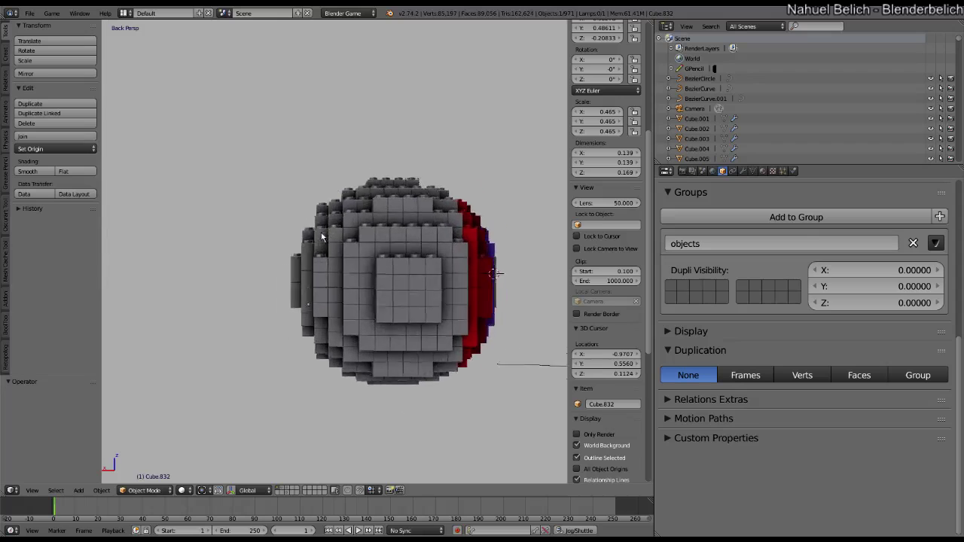
key(b)
drag(271, 164, 332, 368)
middle_drag(332, 368, 332, 281)
scroll(308, 266, up, 4)
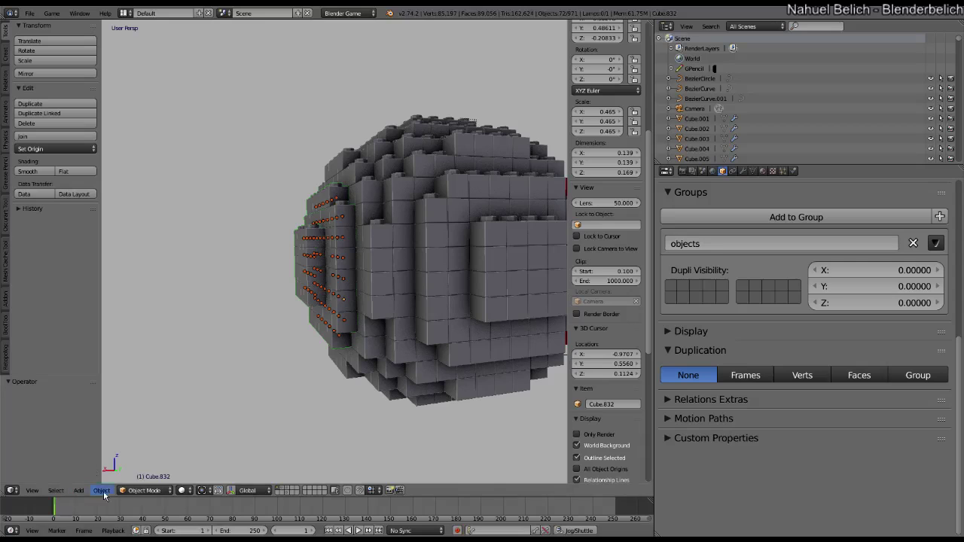
Create a new group from the selected bricks and name it "BACK"
click(103, 491)
mouse_move(159, 275)
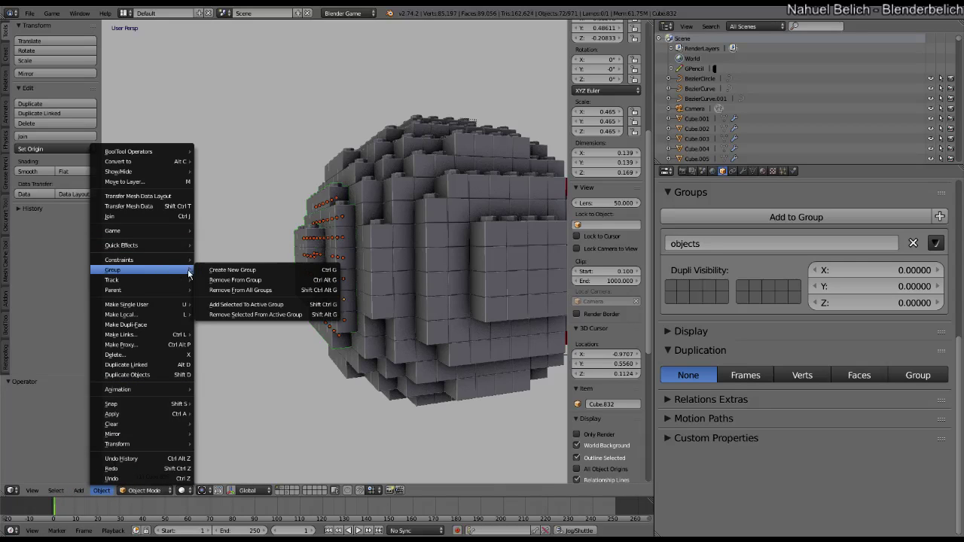
click(240, 270)
middle_drag(294, 227, 300, 237)
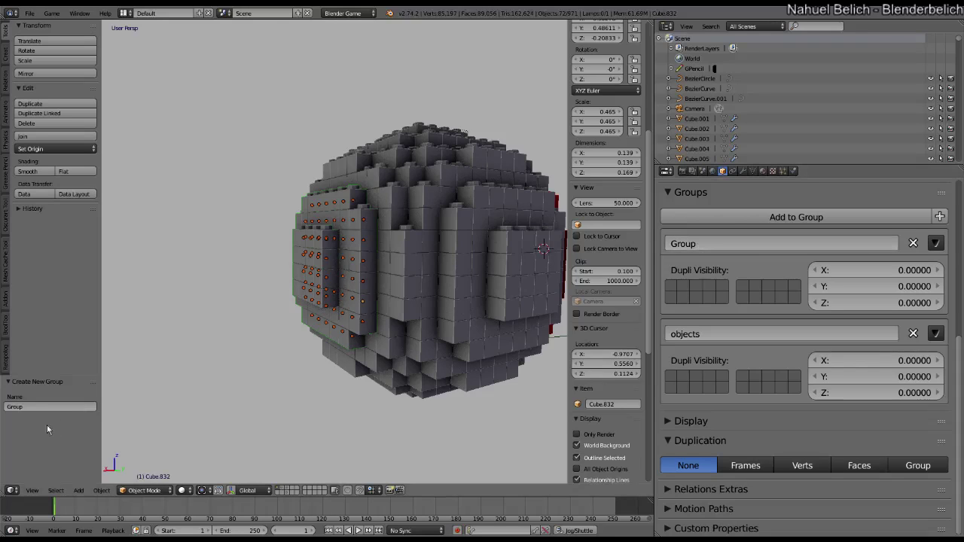
click(64, 410)
text(BACK)
key(Return)
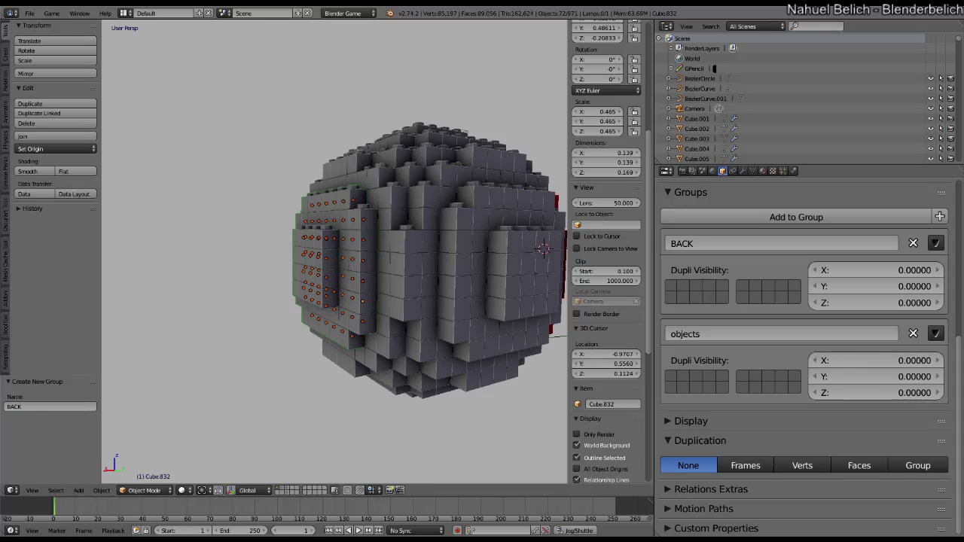
middle_drag(354, 271, 301, 275)
scroll(368, 285, down, 3)
mouse_move(368, 285)
middle_down()
mouse_move(387, 228)
mouse_move(370, 284)
middle_up()
scroll(386, 228, up, 2)
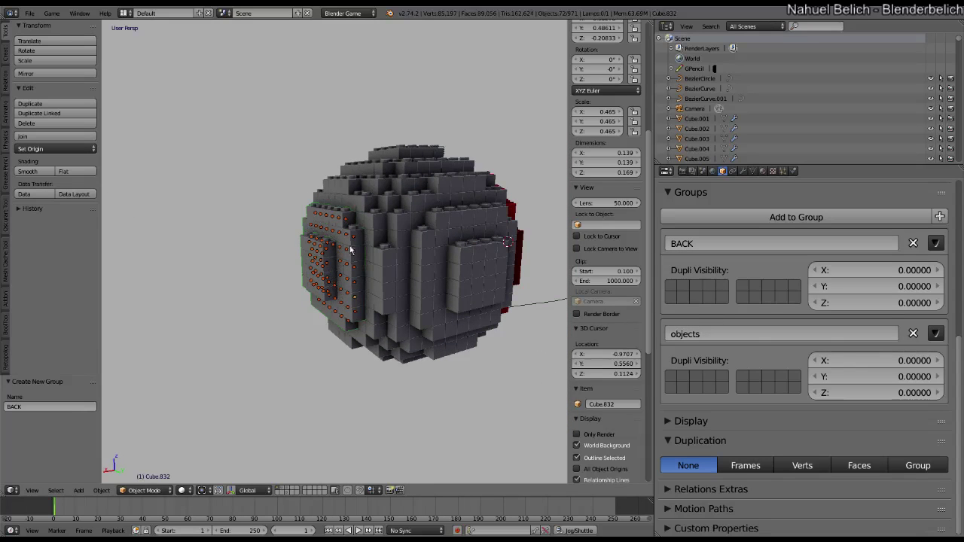
mouse_move(326, 281)
middle_down()
mouse_move(338, 279)
mouse_move(332, 253)
mouse_move(314, 276)
middle_up()
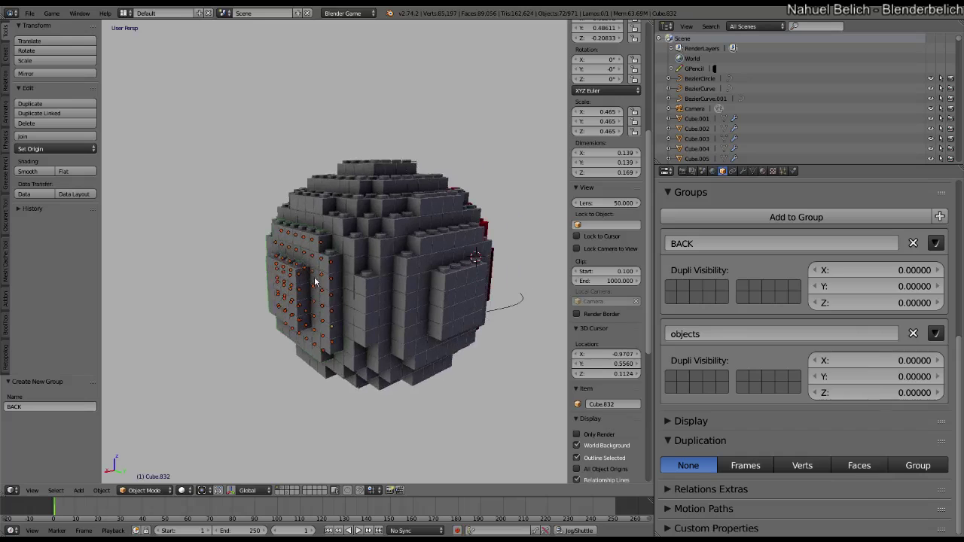
click(713, 171)
click(723, 171)
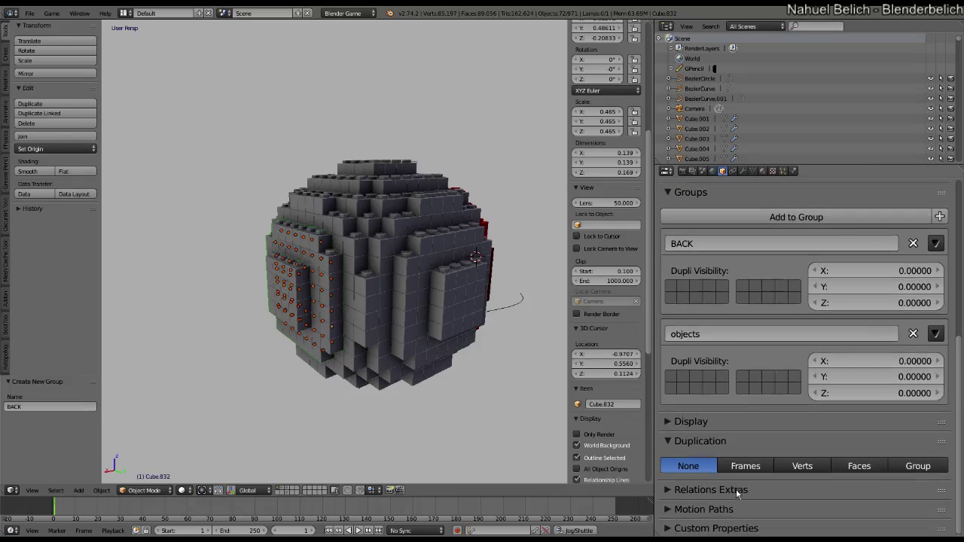
Look through the brick's object settings, checking the Relations, Transform Locks and Groups sections
scroll(734, 423, up, 5)
click(748, 321)
click(753, 319)
click(750, 341)
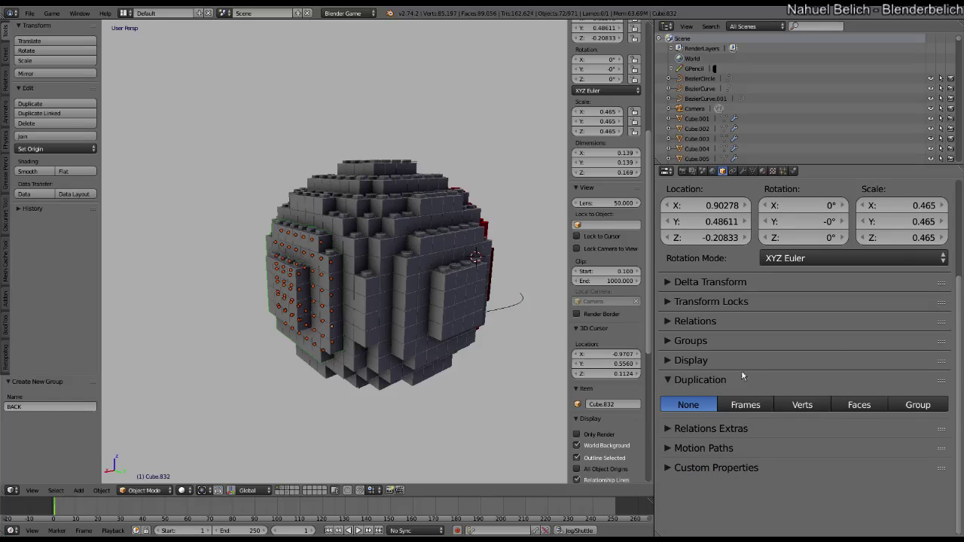
scroll(742, 370, up, 4)
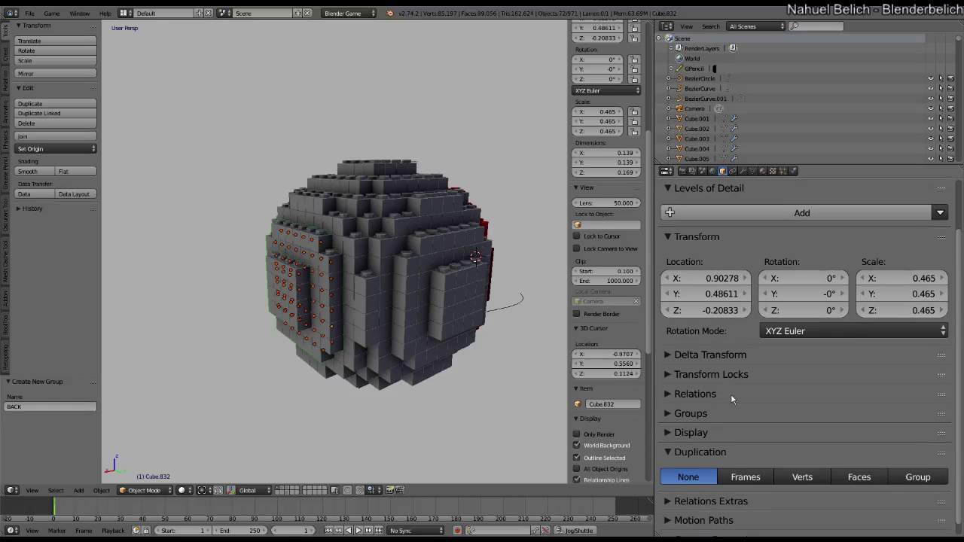
click(731, 375)
scroll(731, 394, down, 3)
click(731, 431)
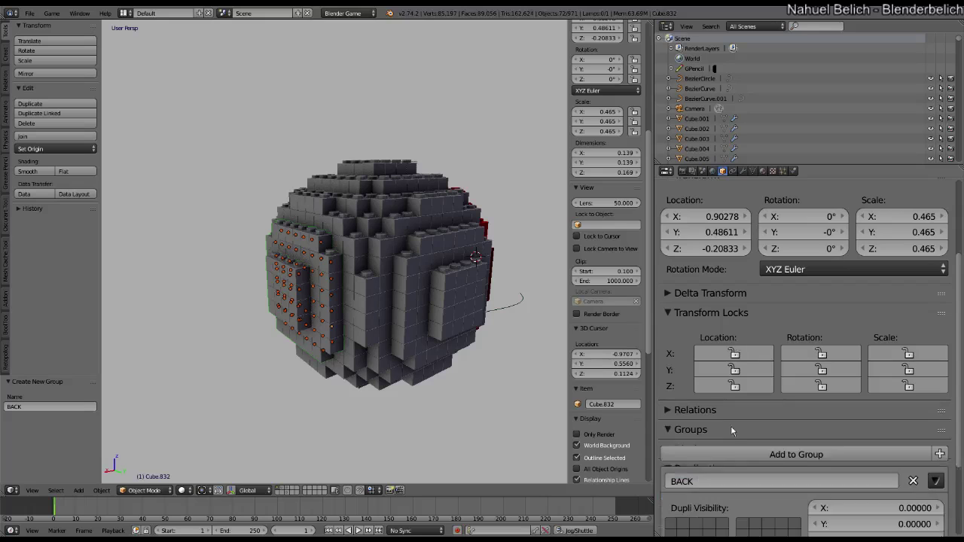
scroll(731, 431, down, 6)
Collapse Groups, expand the Display section and copy the active brick's object color to all selected bricks
click(732, 306)
click(729, 325)
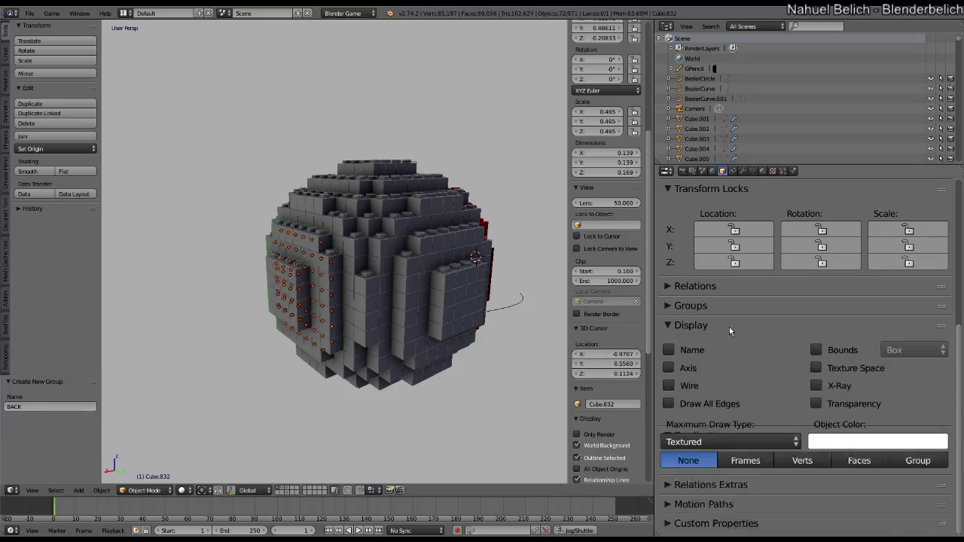
scroll(746, 318, down, 1)
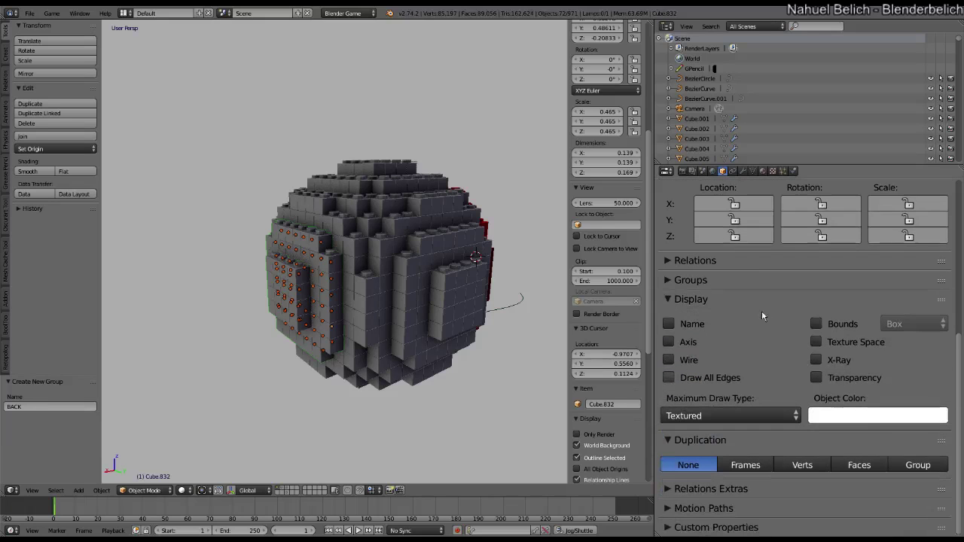
right_click(865, 423)
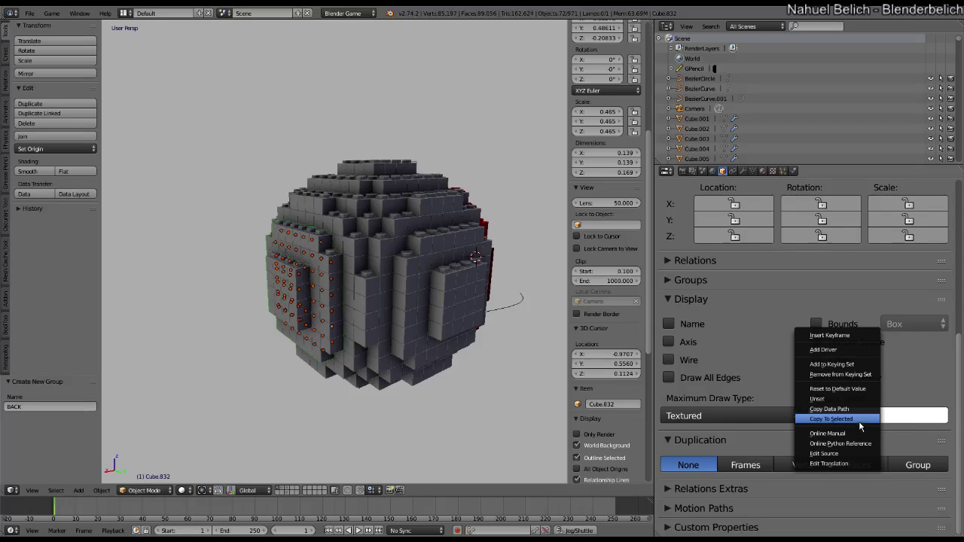
click(859, 420)
Collapse the Display and Transform Locks sections and expand Groups again
click(693, 300)
scroll(704, 307, up, 5)
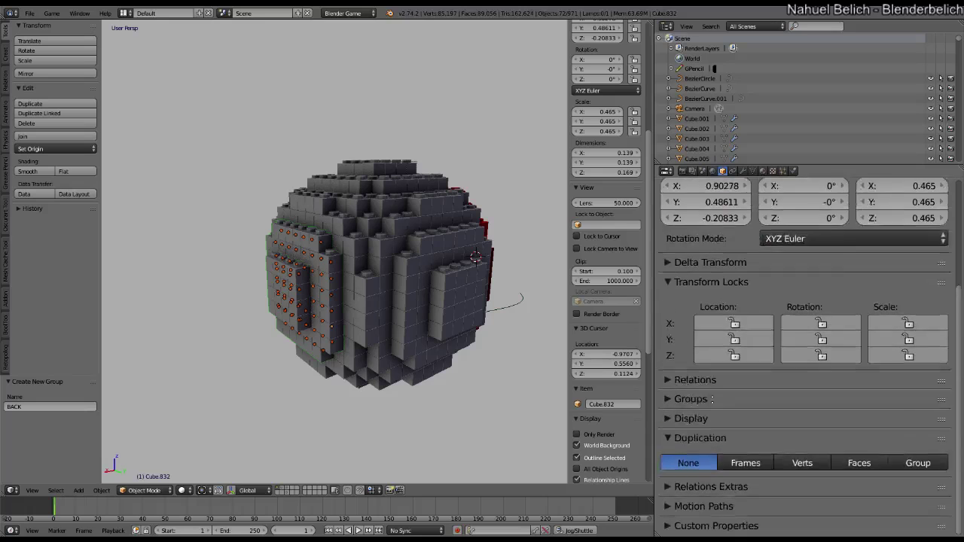
click(675, 310)
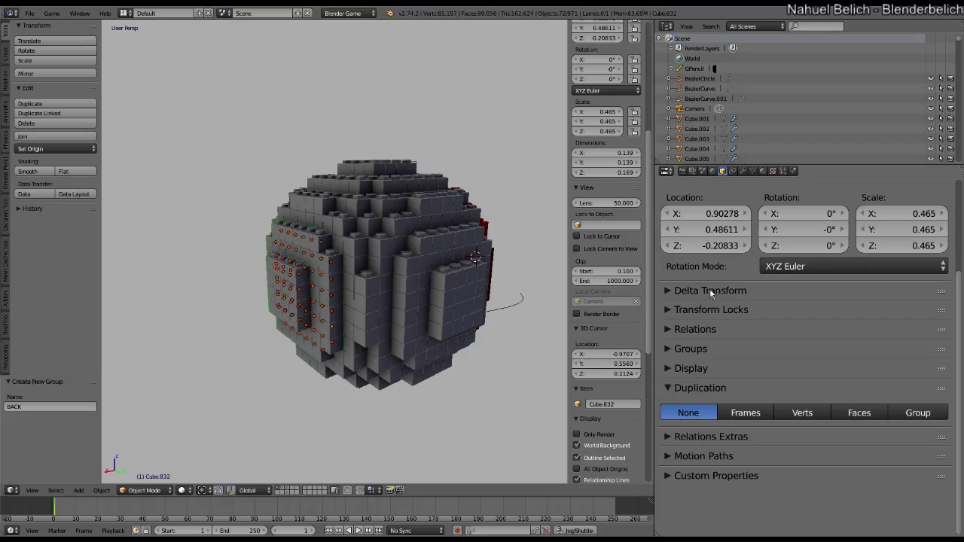
click(705, 349)
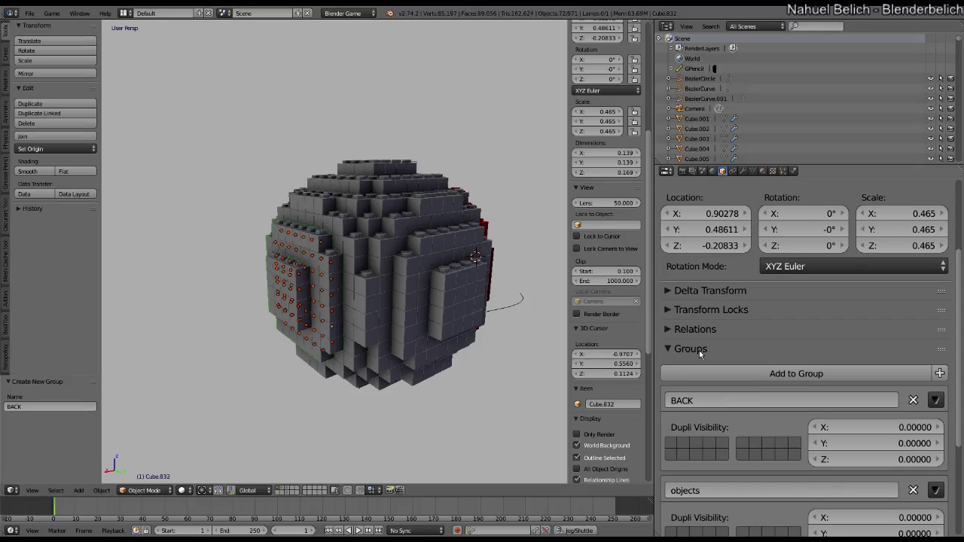
scroll(699, 351, down, 3)
Review the object group commands for creating, removing from and adding to groups, without applying any
mouse_move(354, 348)
middle_down()
mouse_move(292, 319)
mouse_move(424, 286)
mouse_move(344, 319)
mouse_move(308, 305)
mouse_move(348, 311)
mouse_move(365, 299)
mouse_move(363, 324)
mouse_move(390, 325)
mouse_move(383, 344)
mouse_move(350, 362)
middle_up()
scroll(341, 315, up, 2)
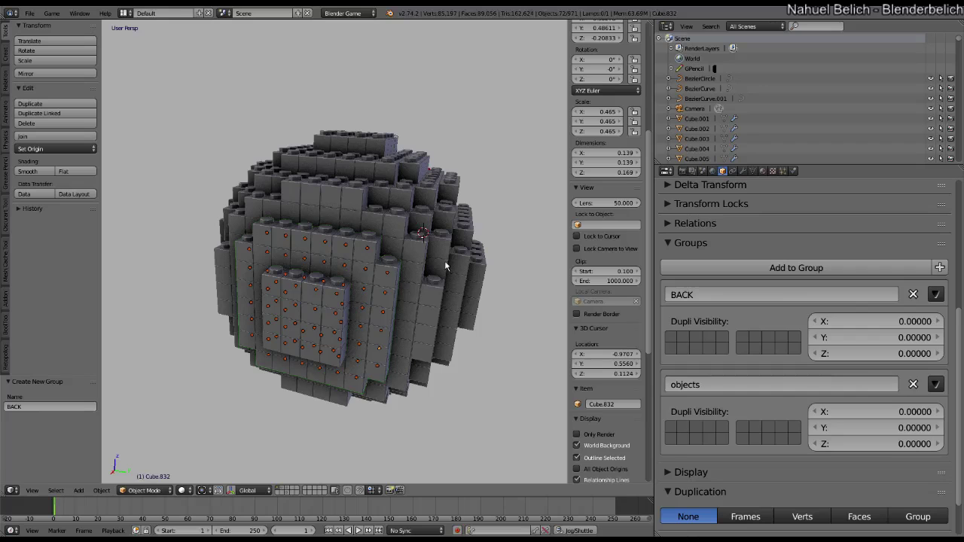
middle_drag(358, 332, 138, 446)
click(101, 490)
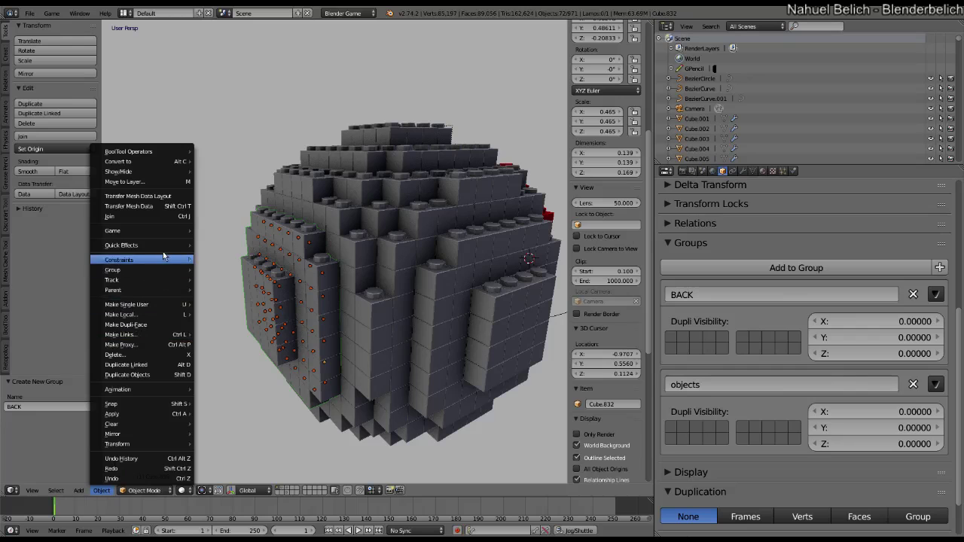
mouse_move(173, 273)
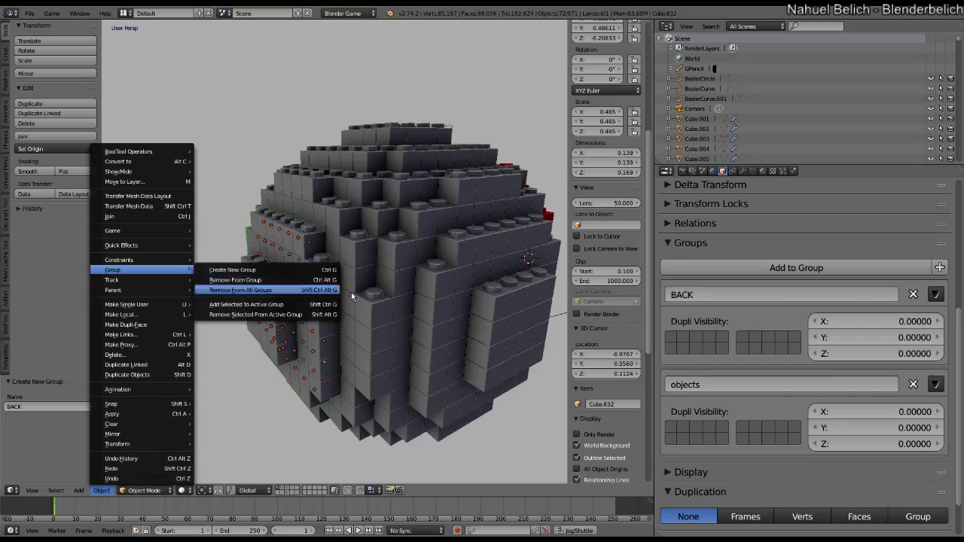
middle_drag(349, 367, 381, 316)
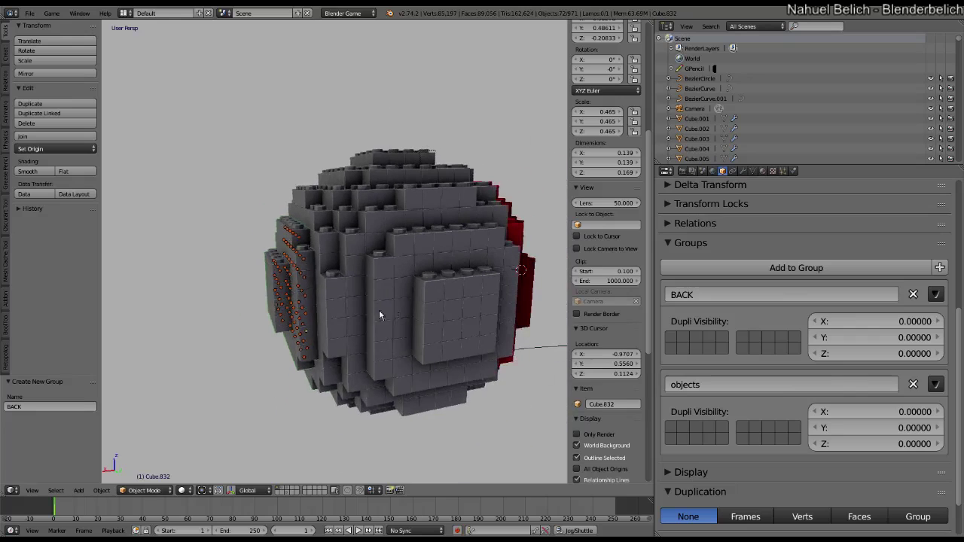
Pick a single brick on the protruding back block and select all bricks in its "BACK" group, keeping their position
right_click(442, 319)
right_click(284, 296)
mouse_move(289, 282)
middle_down()
mouse_move(292, 330)
mouse_move(326, 291)
middle_up()
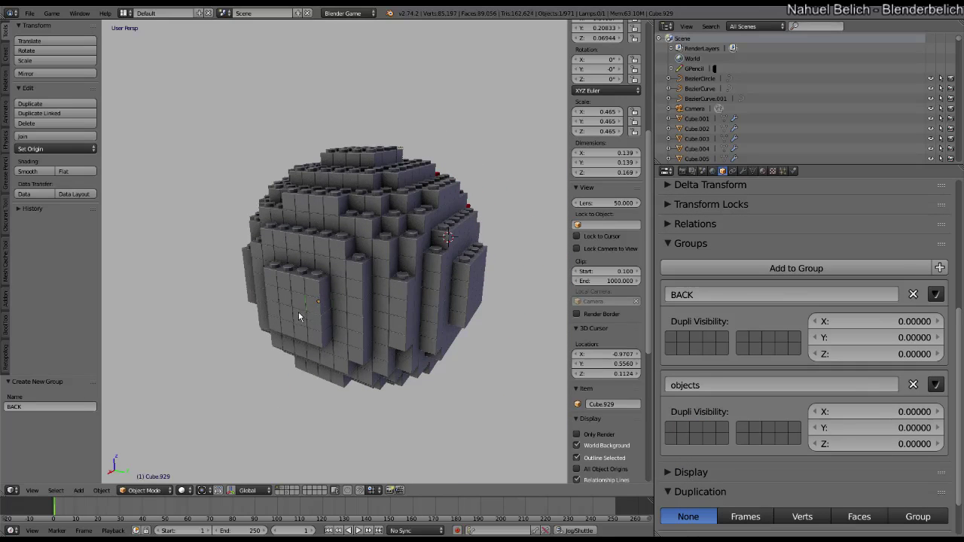
key(shift+g)
click(303, 311)
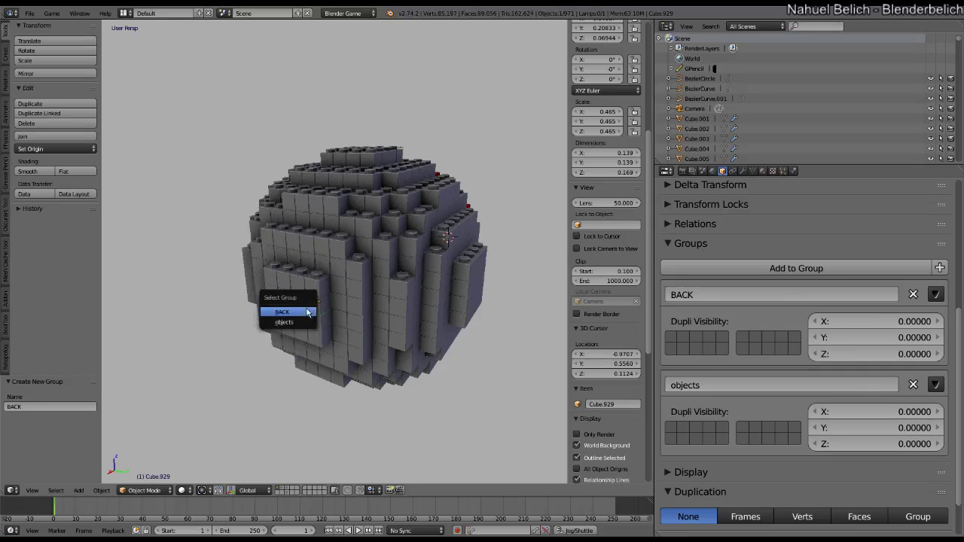
click(304, 309)
middle_drag(322, 347, 342, 303)
key(g)
right_click(246, 278)
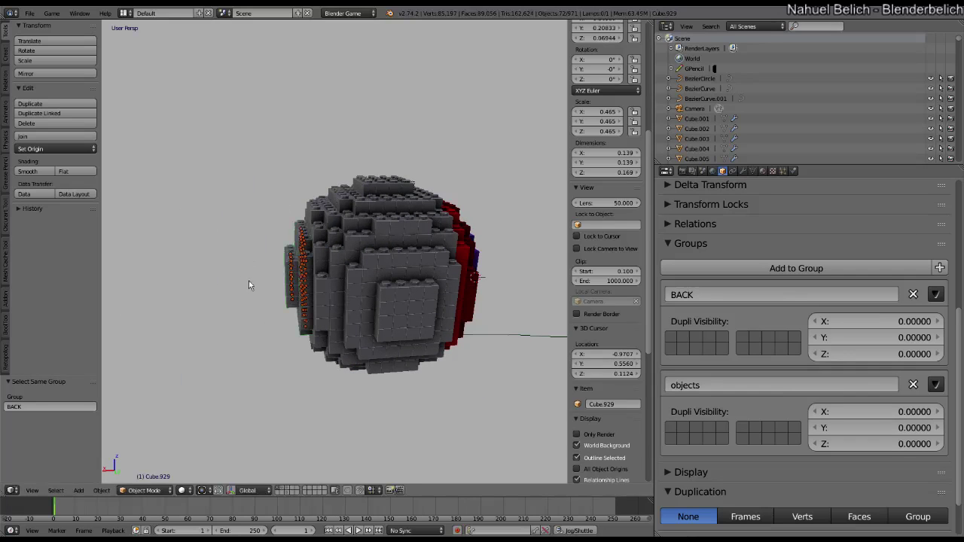
View the Select Linked options for the selected bricks without choosing any
middle_drag(259, 311, 297, 314)
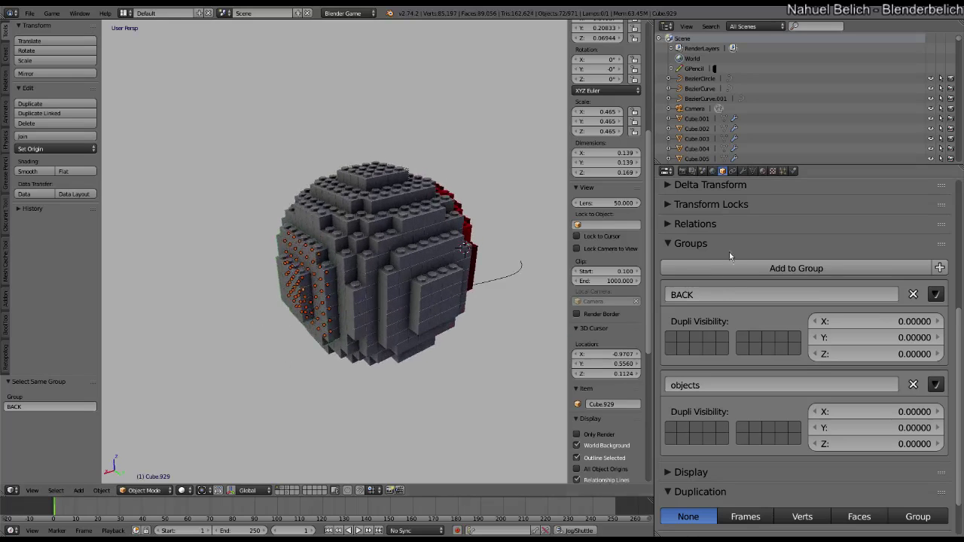
middle_drag(471, 318, 393, 287)
key(shift+l)
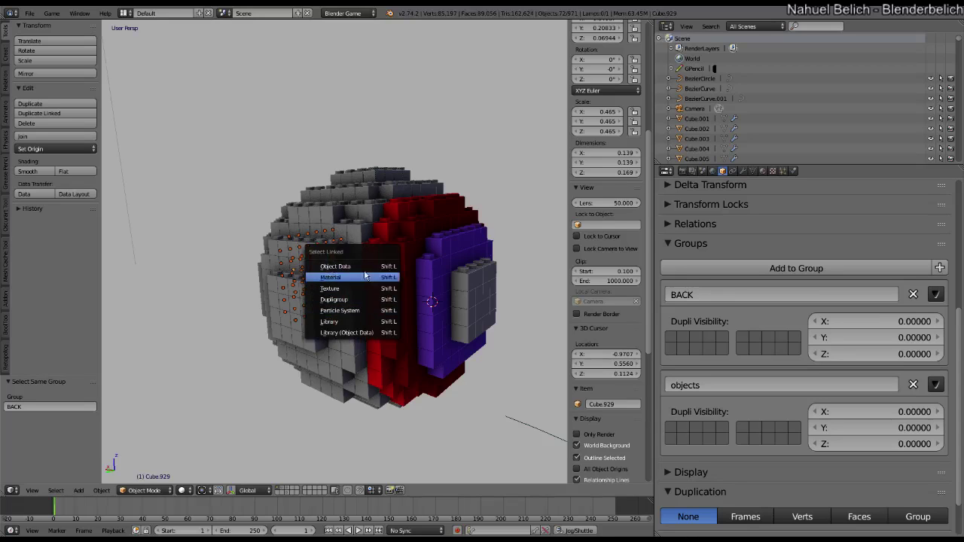
key(Escape)
middle_drag(386, 228, 318, 383)
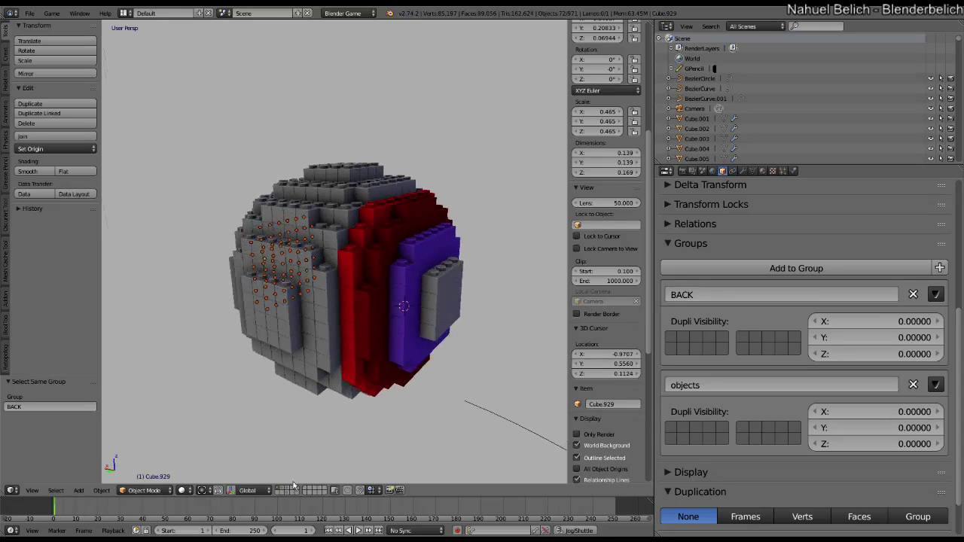
Show the layer containing the linked plane hierarchy and view it through the camera
click(293, 490)
key(KP_0)
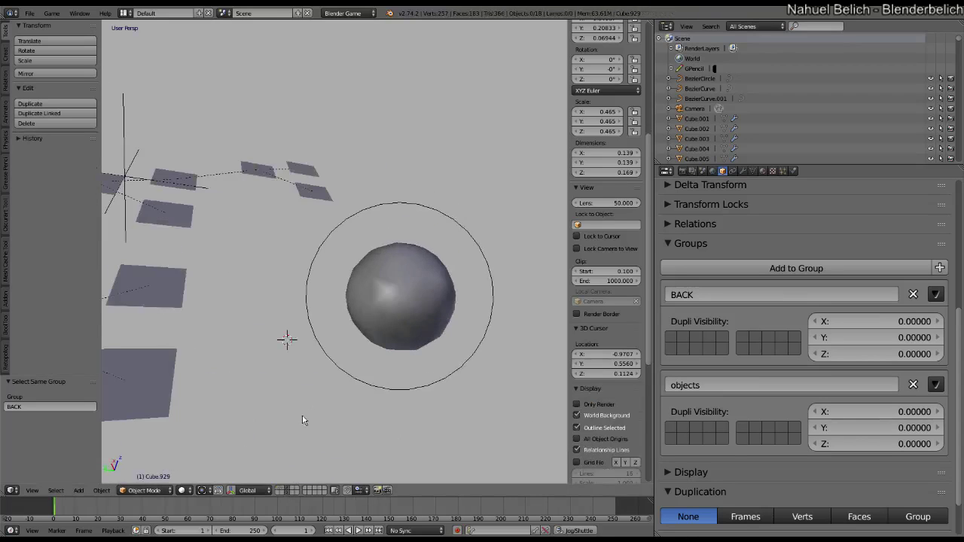
shift+middle_drag(368, 241, 358, 286)
scroll(358, 287, up, 1)
Try moving parent planes at different levels of the hierarchy, including the top plane, and cancel each move
right_click(467, 329)
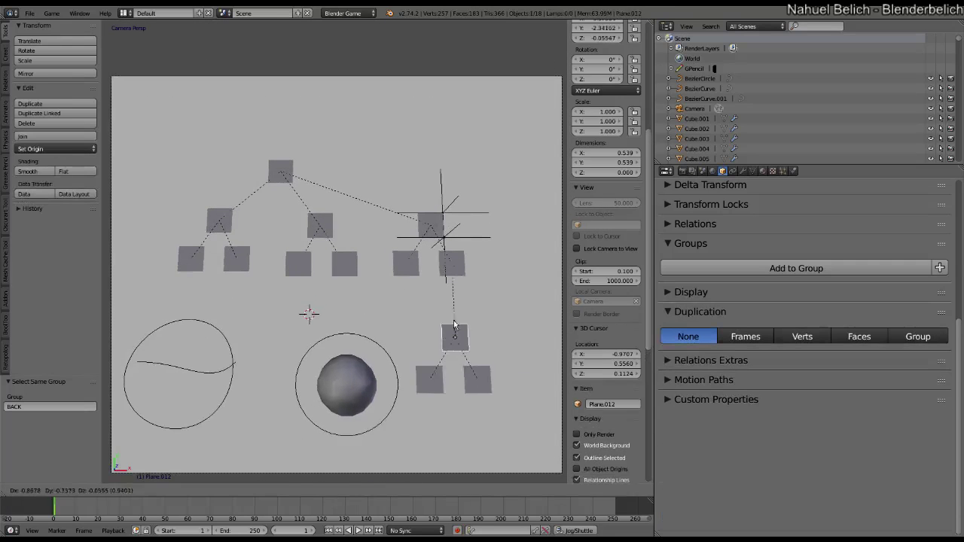
right_click(430, 224)
key(g)
key(Escape)
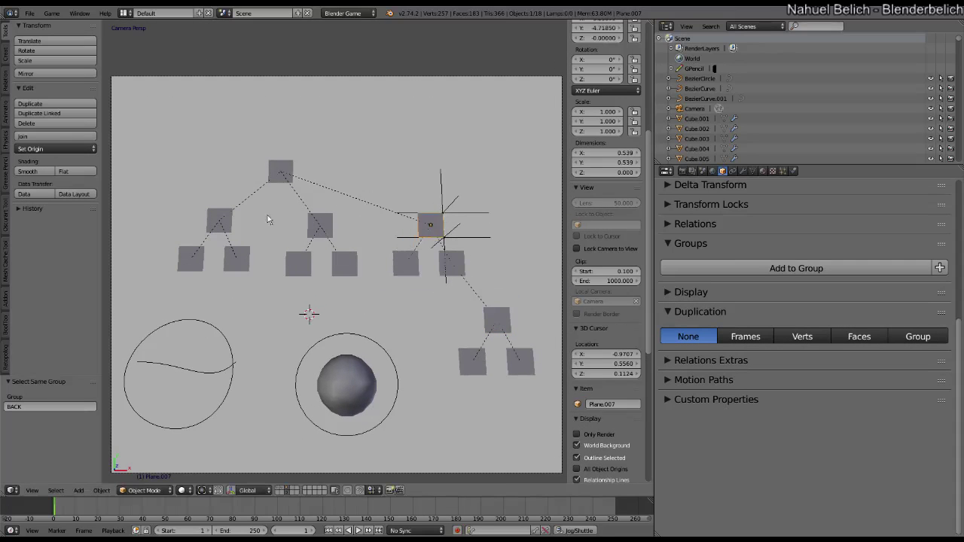
right_click(219, 220)
right_click(280, 172)
key(g)
key(Escape)
Pick the metaball and the Bezier curve, try moving the curve, cancel it, and pick the circle
right_click(397, 381)
right_click(220, 371)
key(g)
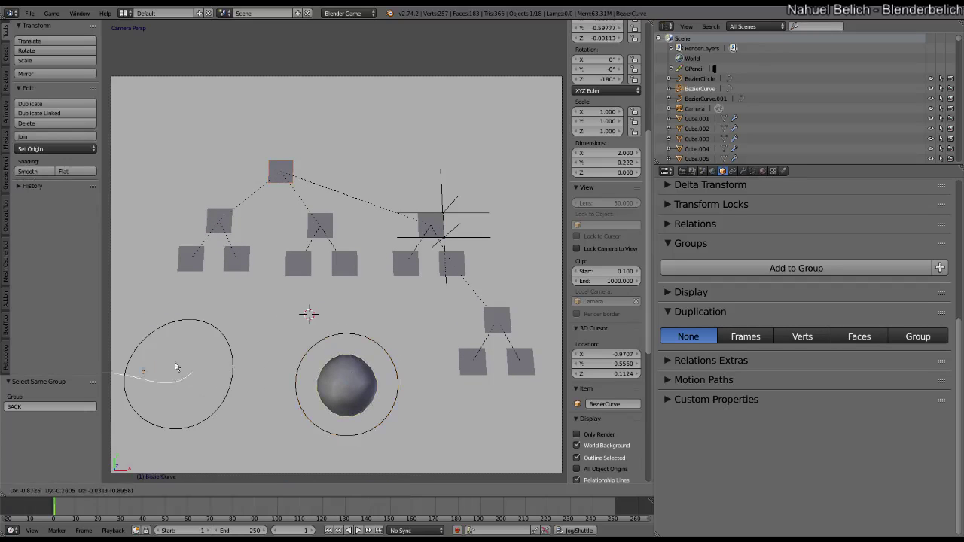
key(Escape)
right_click(225, 337)
Select the top plane and use Select Grouped to select all its Children
right_click(280, 172)
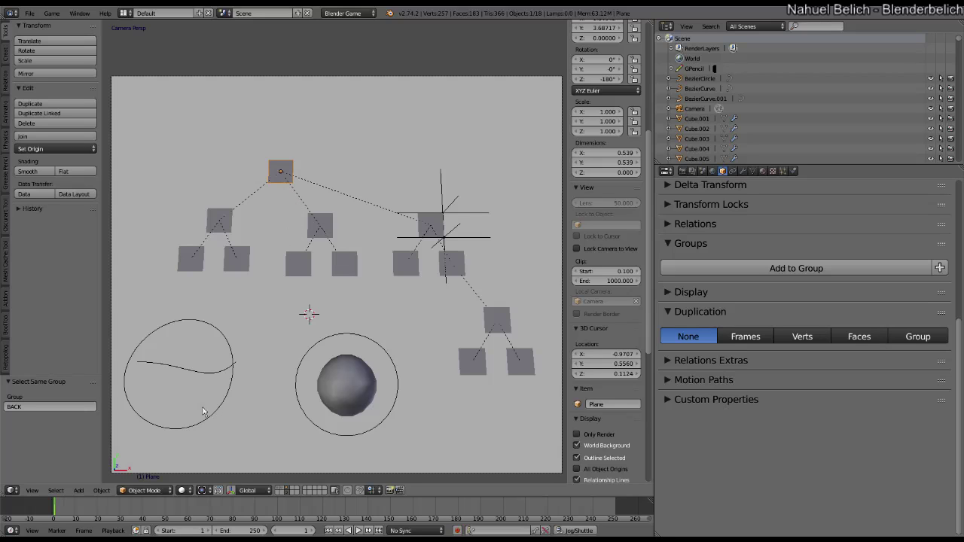
click(56, 491)
mouse_move(77, 384)
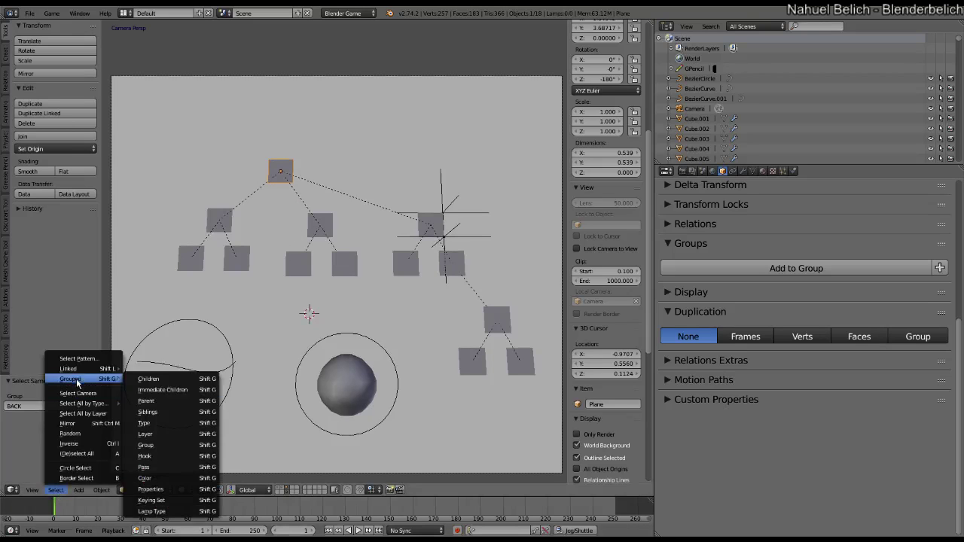
key(shift+g)
click(300, 130)
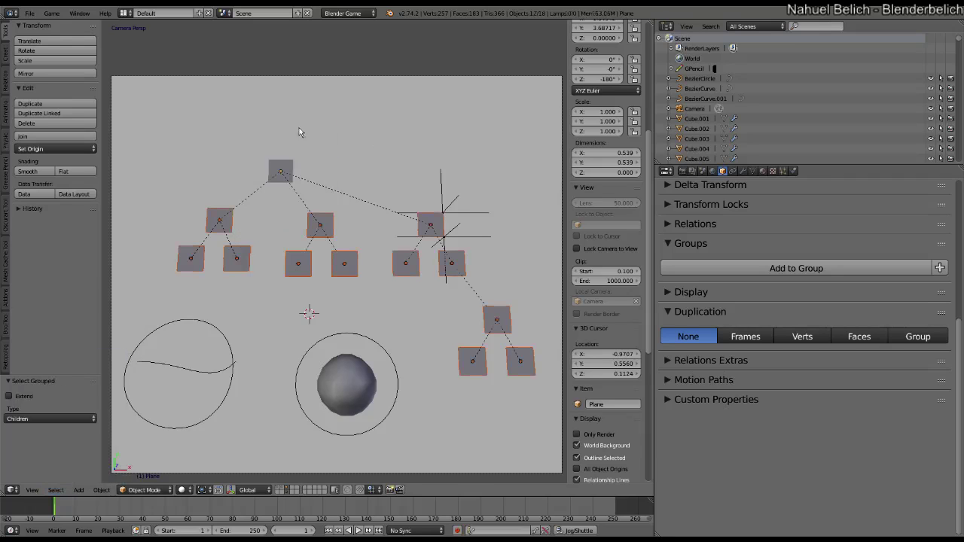
Reselect the top plane and use Select Grouped to select only its Immediate Children
click(281, 175)
key(shift+g)
click(279, 182)
right_click(276, 183)
key(shift+g)
click(272, 203)
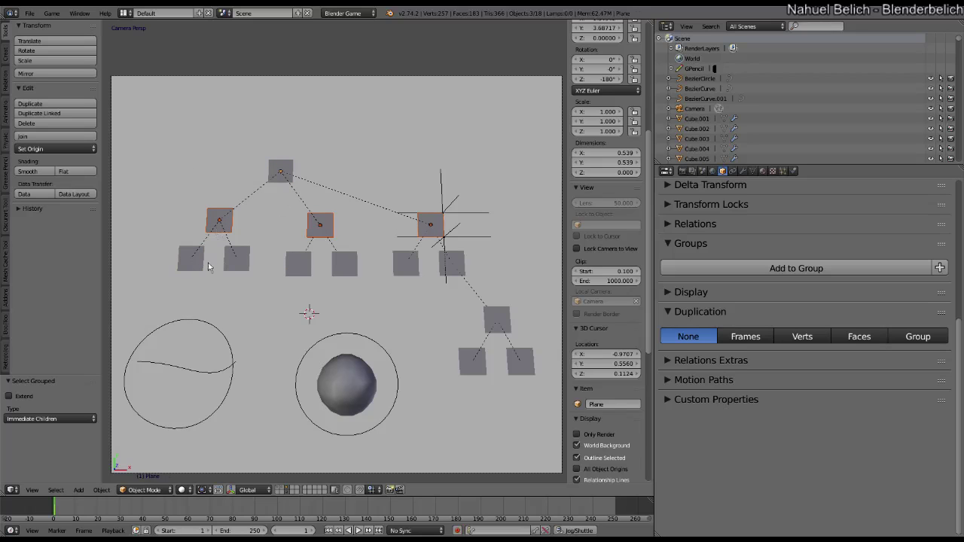
Reselect the top plane and compare selecting its Immediate Children with selecting all its Children
click(410, 272)
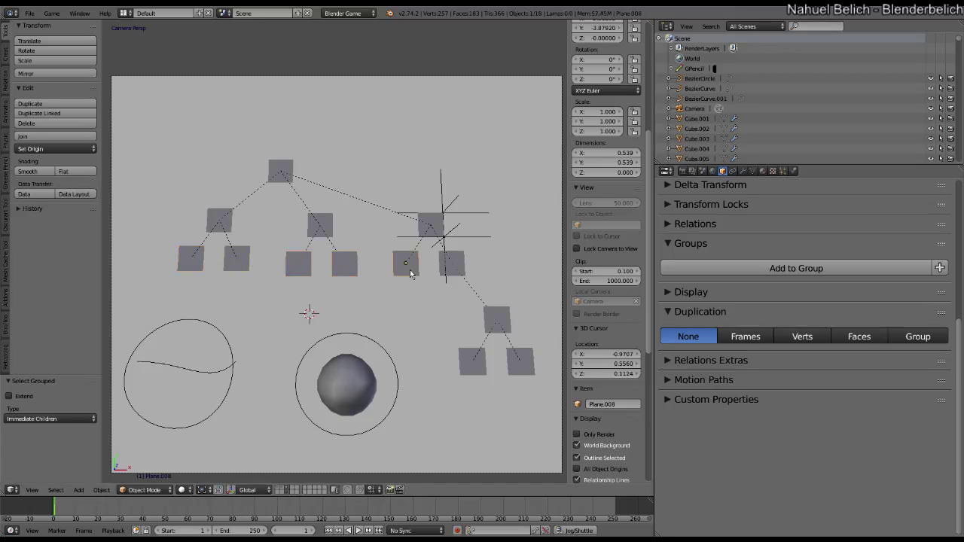
right_click(279, 177)
key(shift+g)
click(277, 188)
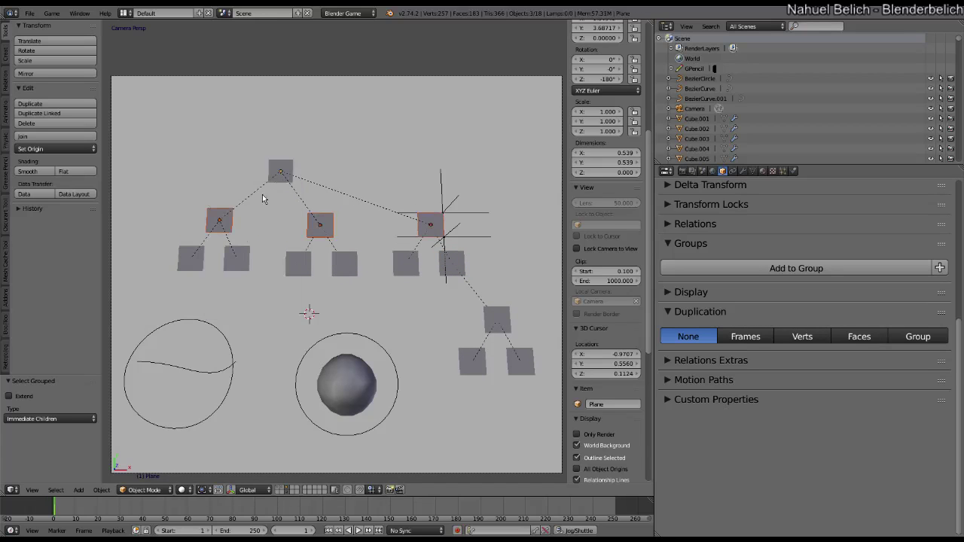
key(shift+g)
click(275, 167)
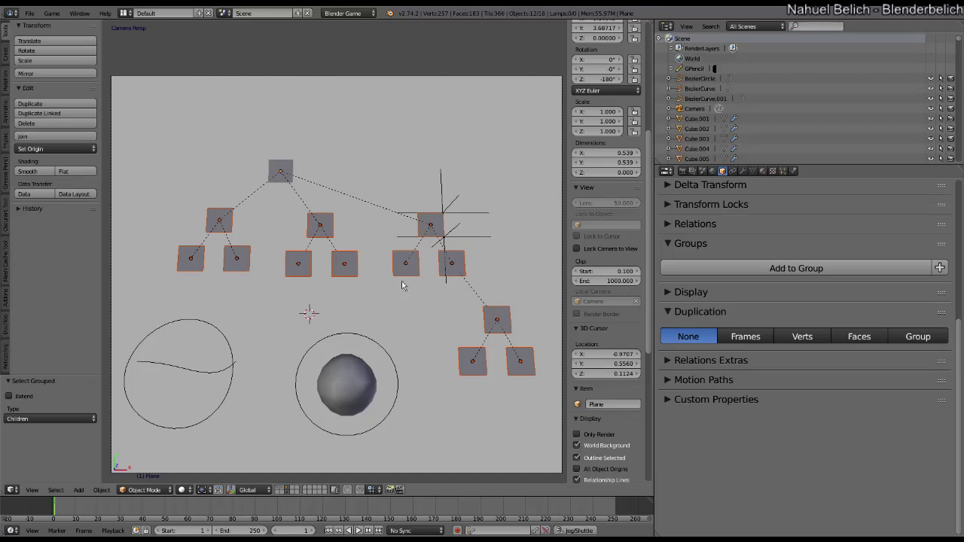
Select the middle plane of the second row and use Select Grouped to select its Siblings
right_click(278, 171)
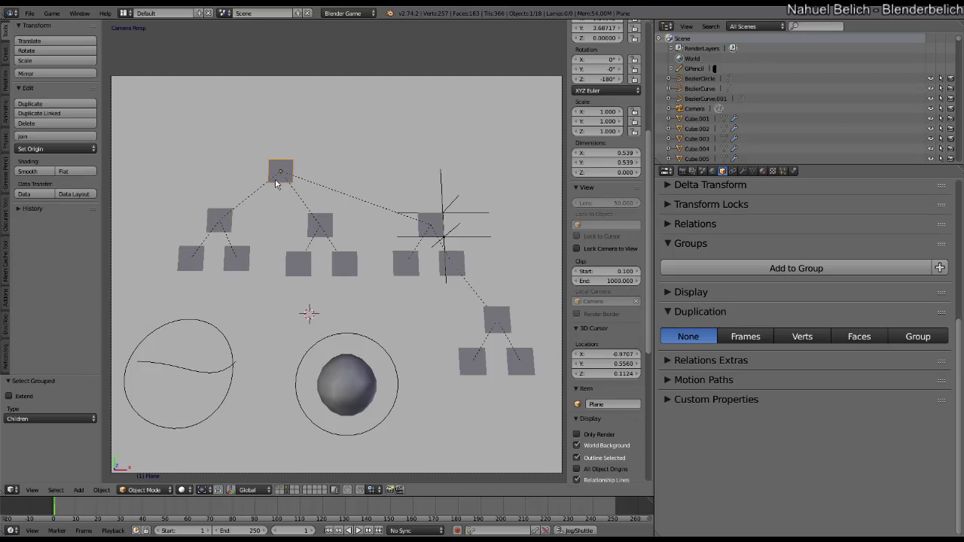
key(shift+g)
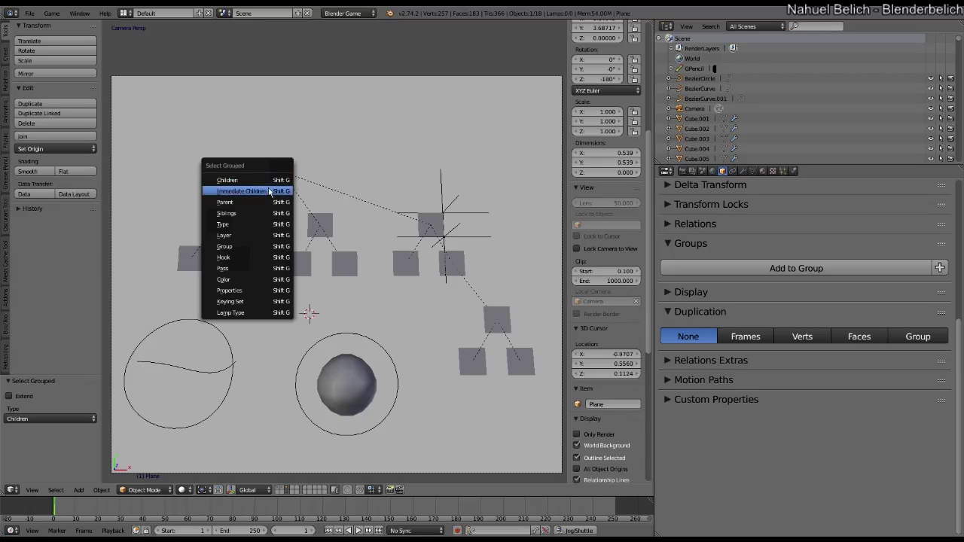
right_click(319, 223)
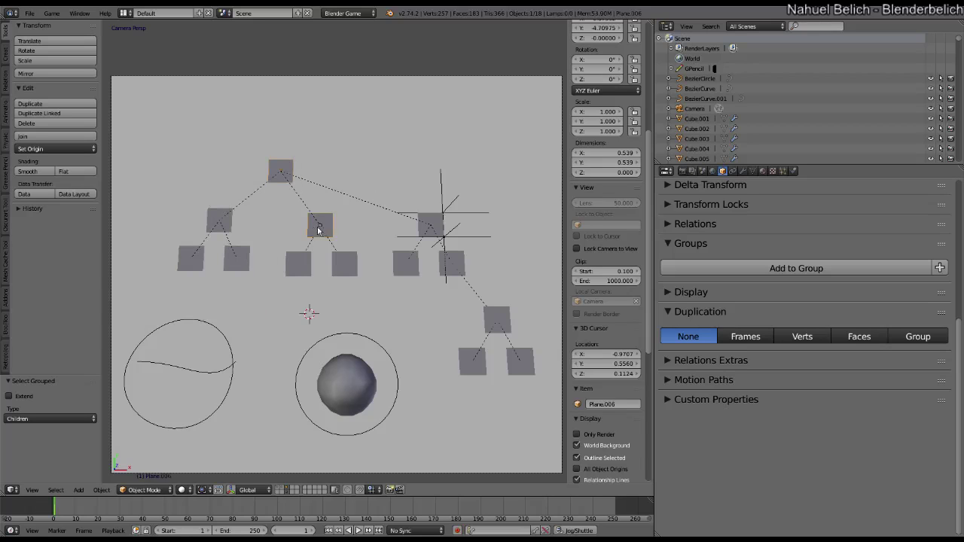
key(shift+g)
click(307, 259)
Select the top plane and use Select Grouped to select all objects of the same Type
click(283, 179)
key(shift+g)
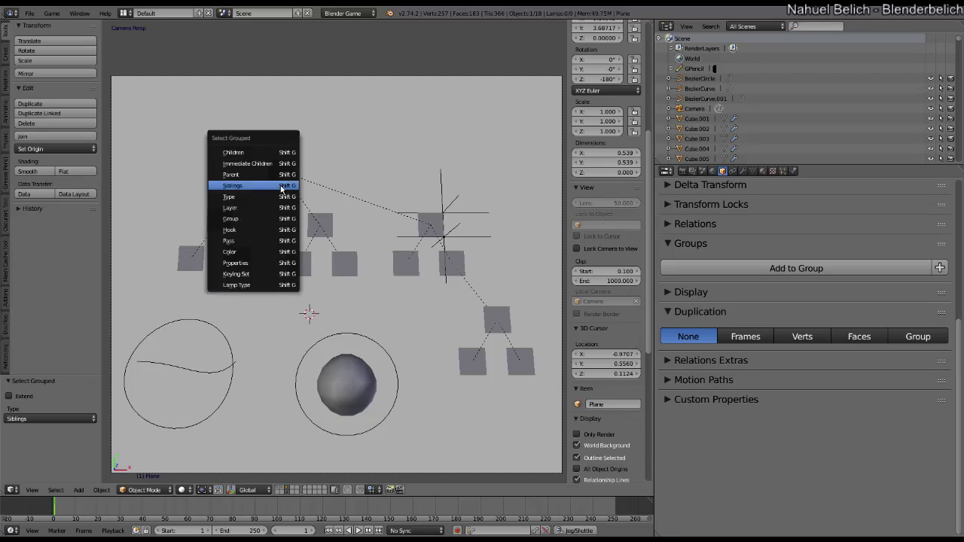
click(285, 199)
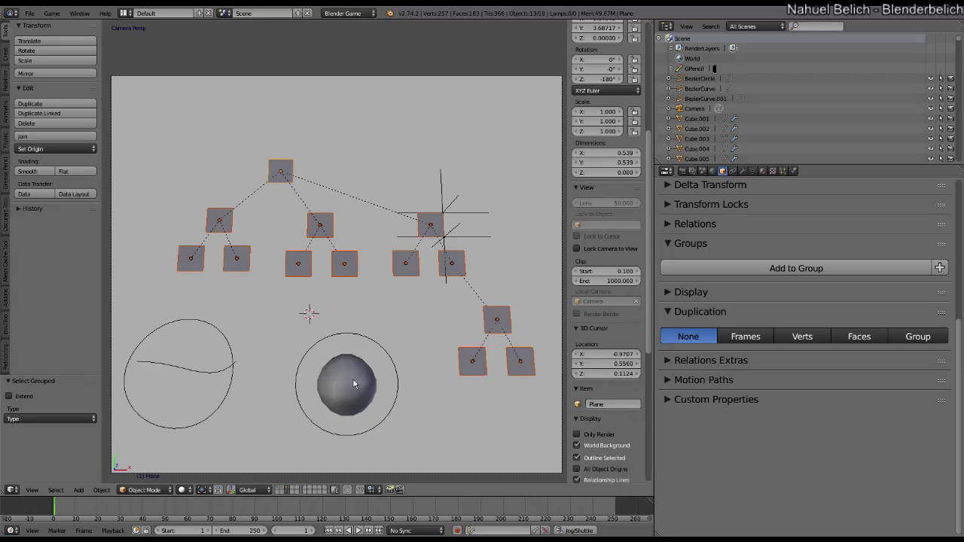
Select one of the empties and select all objects of the same Type, returning to the camera view
middle_drag(351, 364, 339, 388)
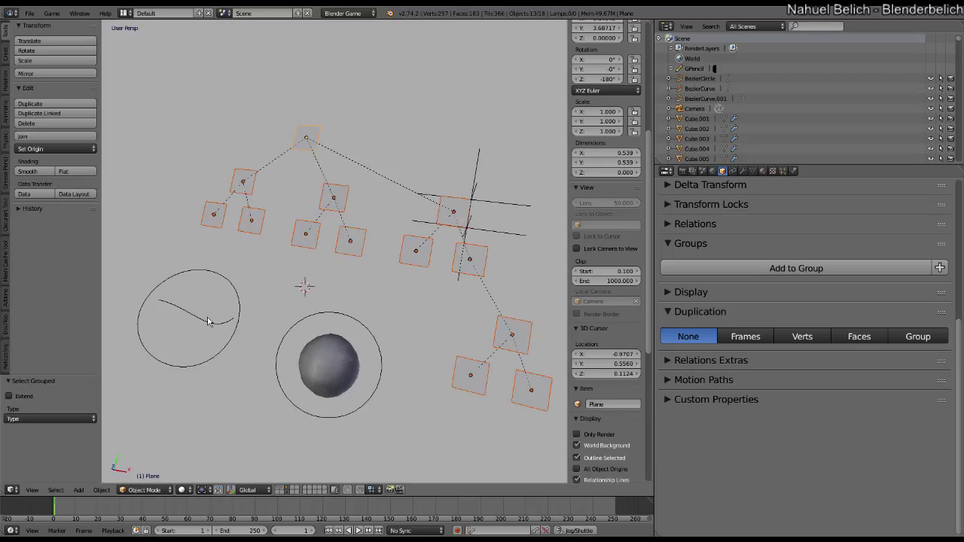
right_click(497, 211)
key(shift+g)
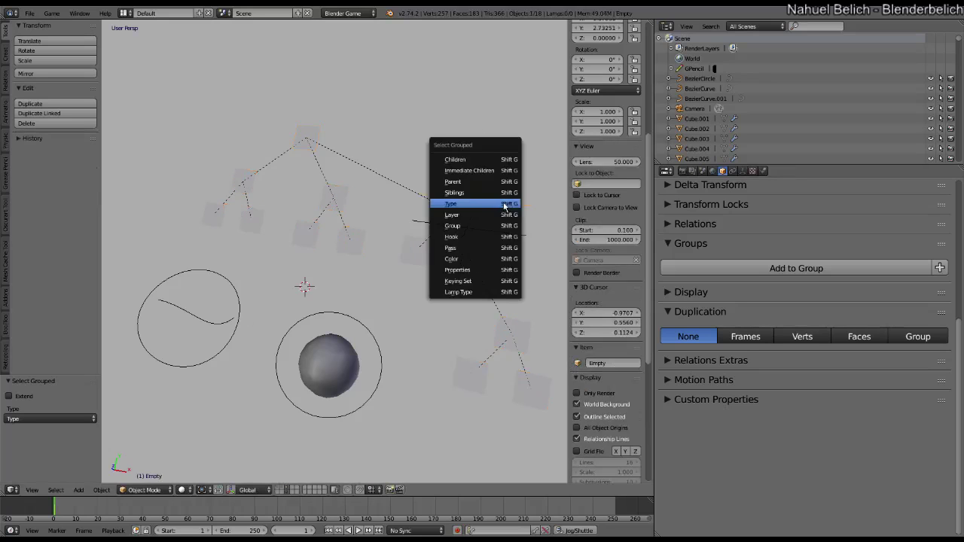
click(504, 207)
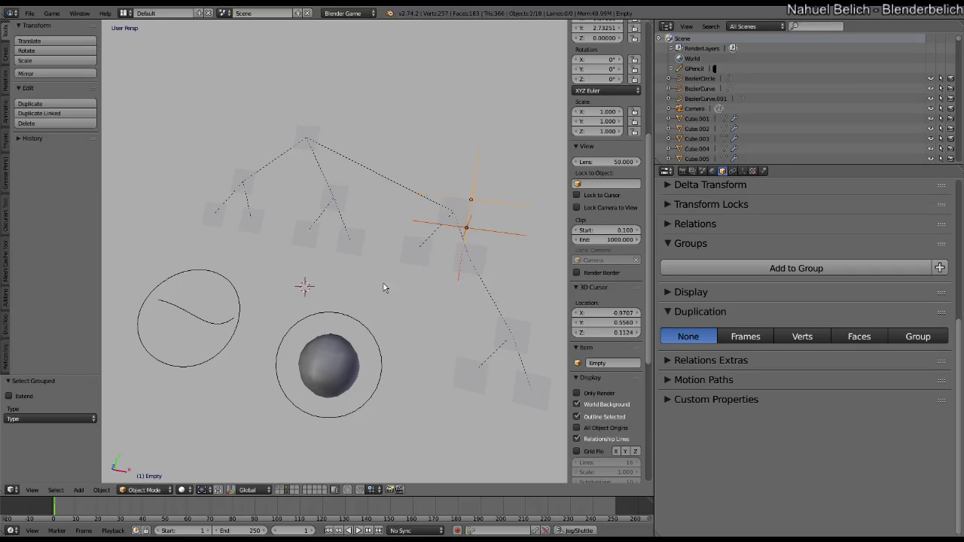
key(KP_0)
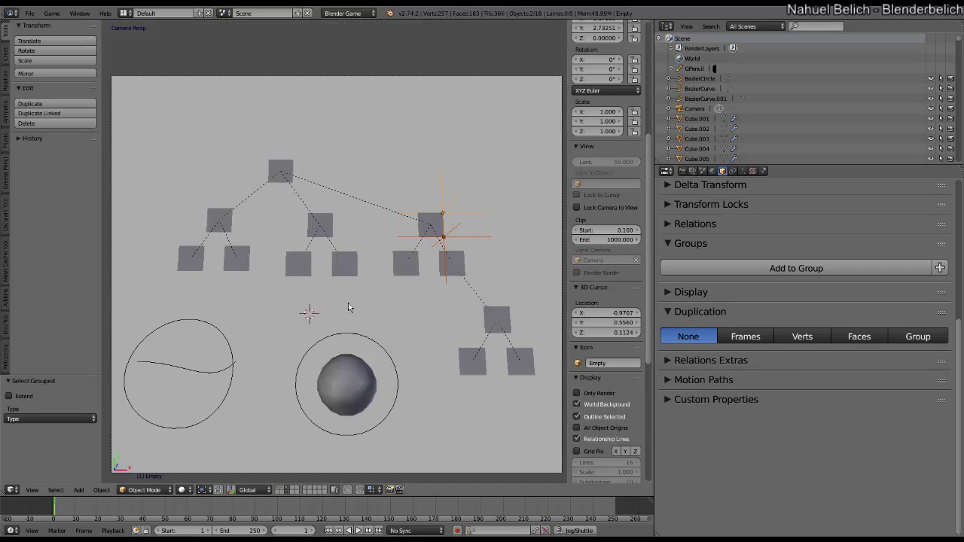
Select the Bezier curve and all objects of its Type, and clear the selection
right_click(224, 369)
key(shift+g)
click(210, 372)
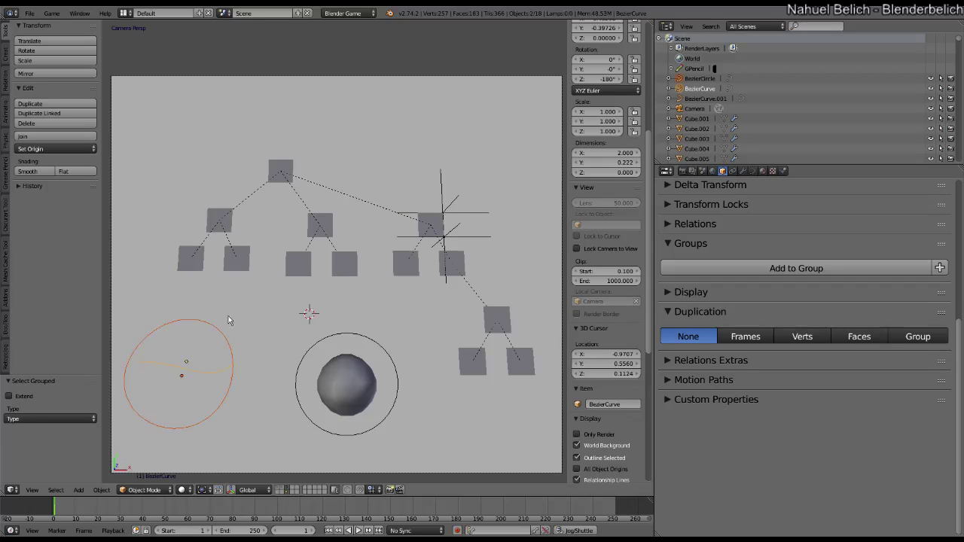
key(a)
Select the left child plane of the middle branch and review the addable object types, such as Mesh, Armature and Empty, without adding any
right_click(295, 277)
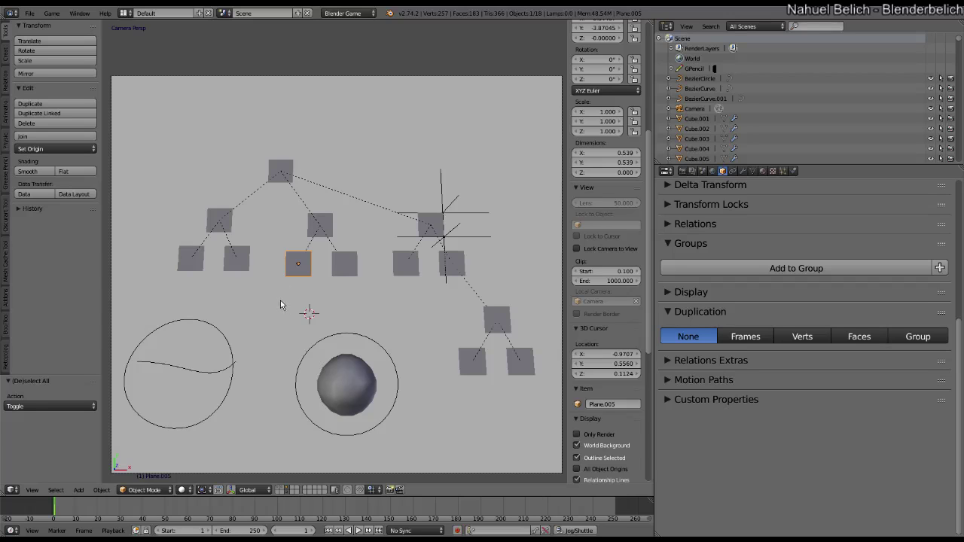
key(shift+a)
key(shift+a)
click(75, 493)
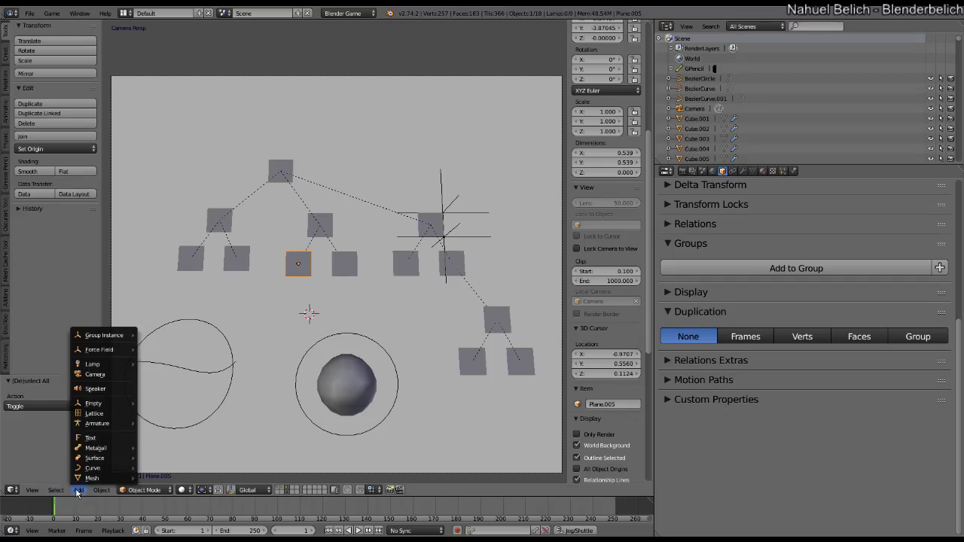
click(79, 490)
mouse_move(105, 484)
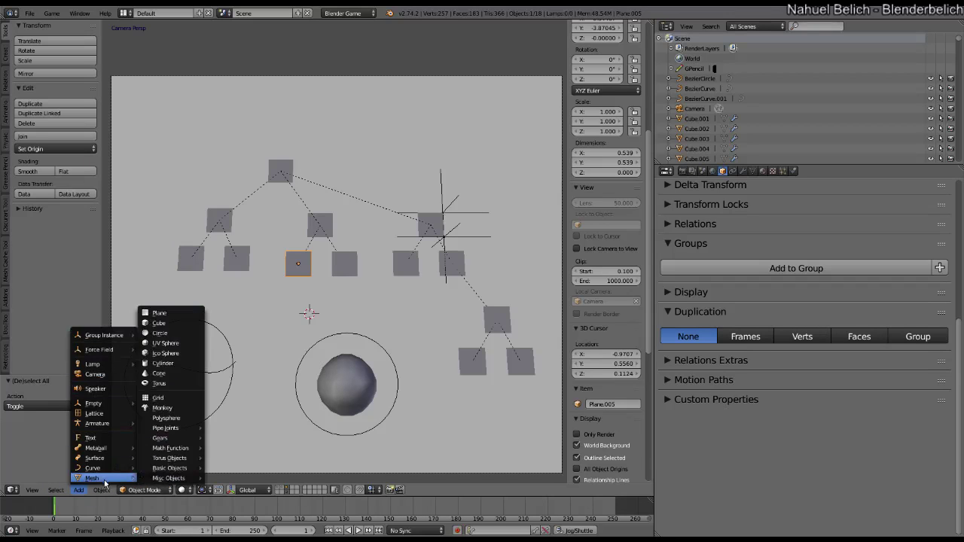
mouse_move(108, 424)
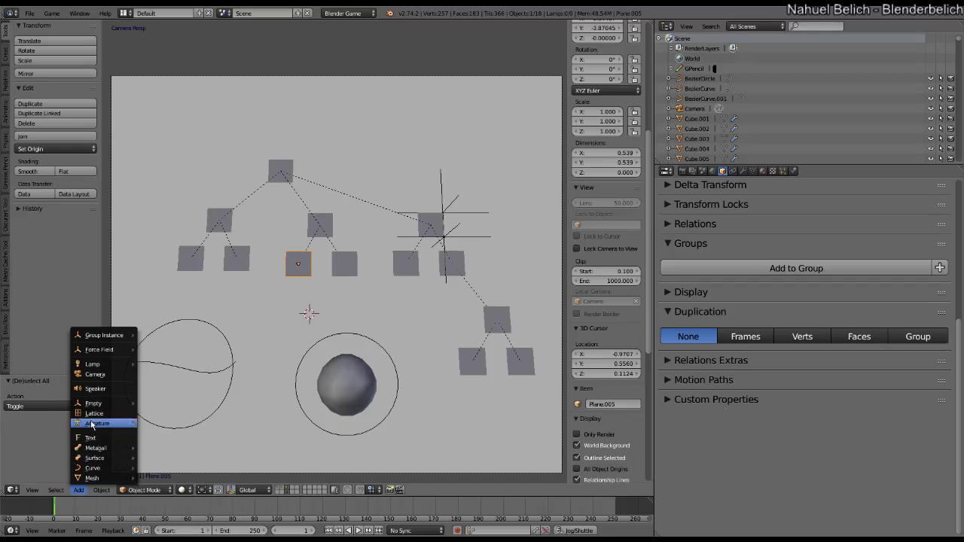
mouse_move(97, 407)
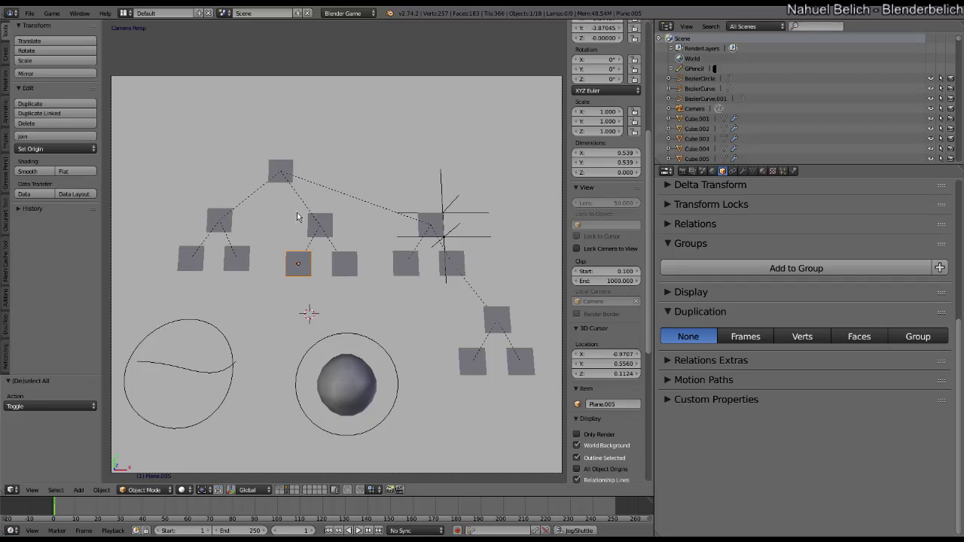
key(shift+a)
mouse_move(301, 217)
Select the middle plane of the second row and use Select Grouped to select all objects on its Layer
right_click(323, 228)
key(shift+g)
key(shift+g)
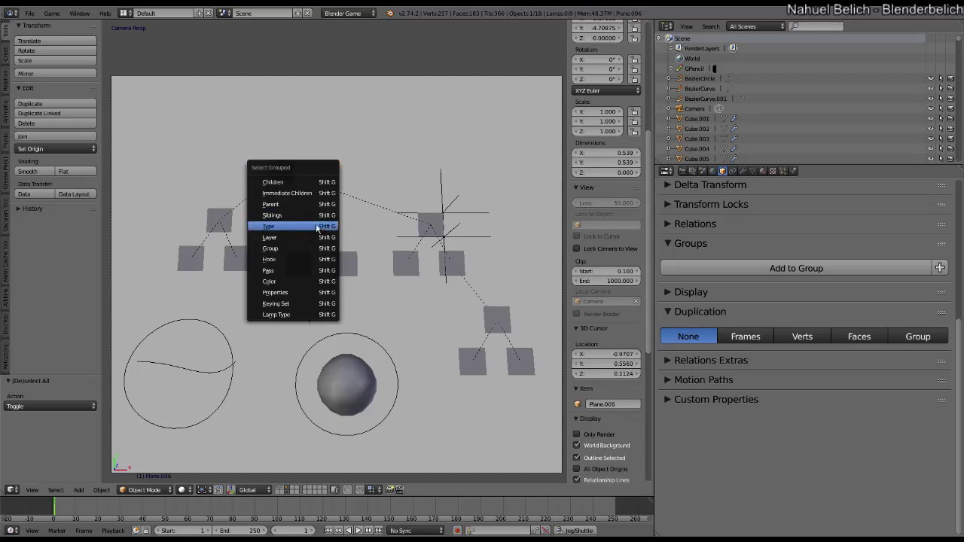
click(317, 238)
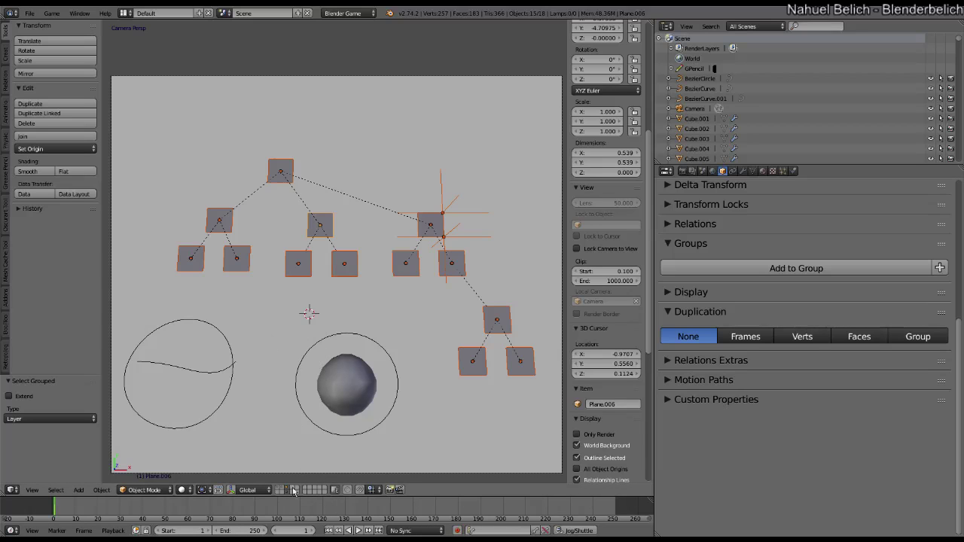
Select the left child plane of the middle branch and select all objects sharing its Layer
right_click(293, 276)
right_click(299, 273)
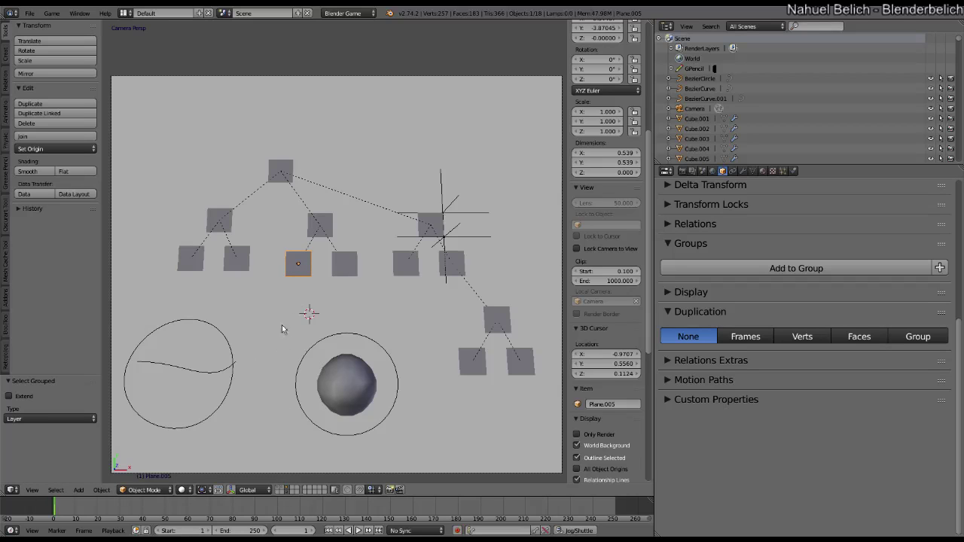
key(shift+g)
click(281, 300)
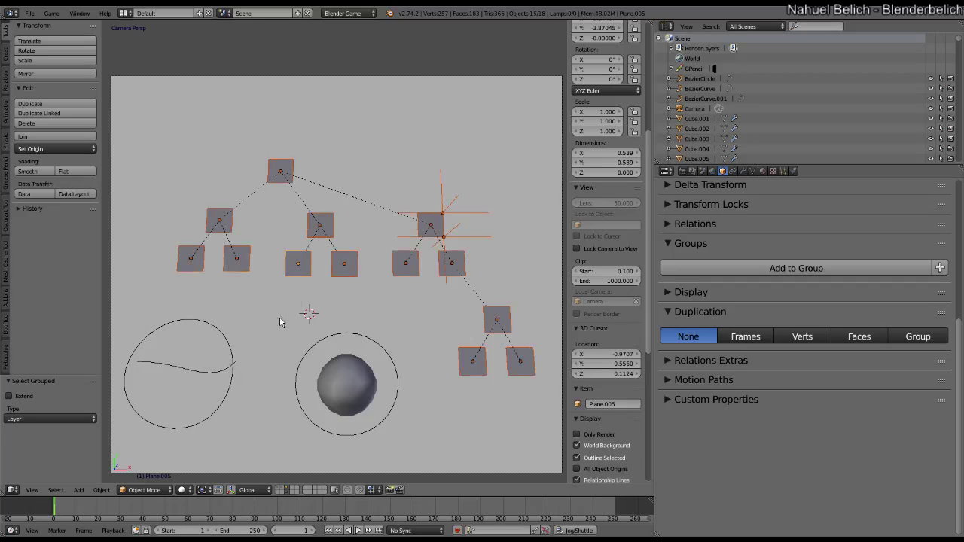
key(shift+g)
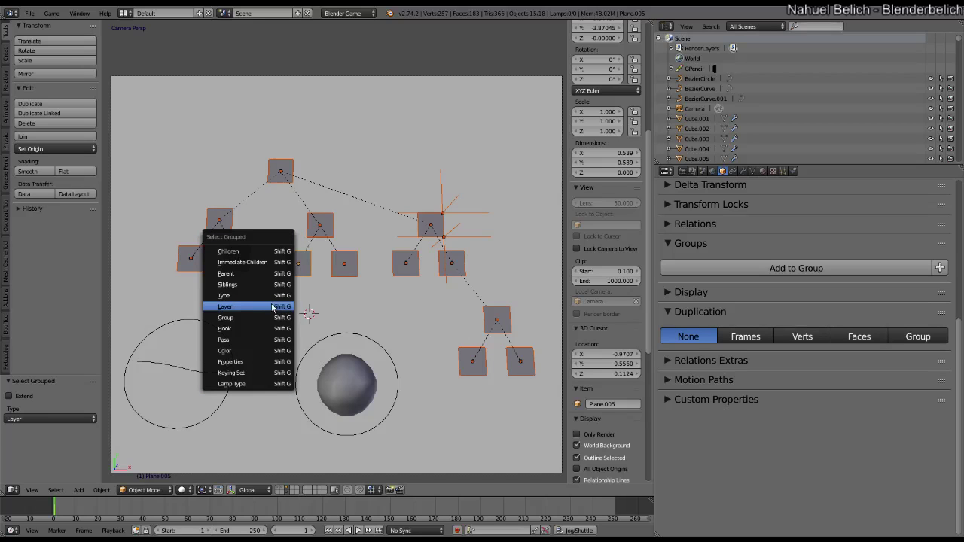
click(285, 309)
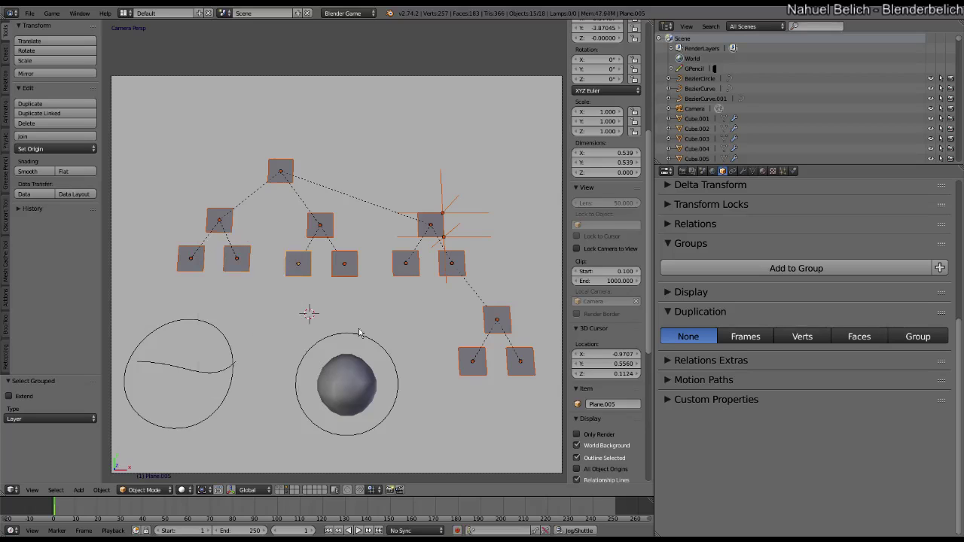
Select the metaball, Bezier curve and circle together, then only the middle branch's left child plane, to compare their layers
right_click(331, 409)
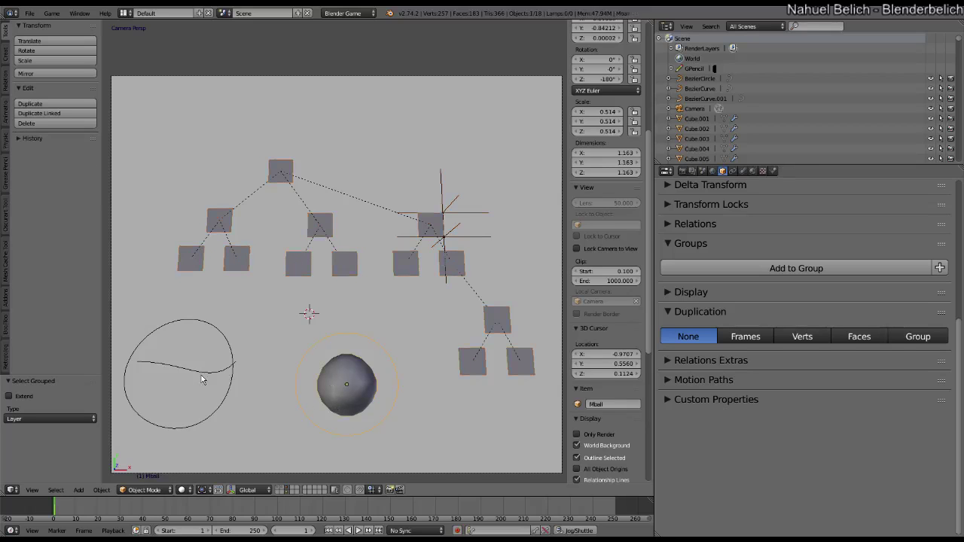
right_click(228, 345)
right_click(331, 399)
shift+right_click(211, 371)
shift+right_click(233, 353)
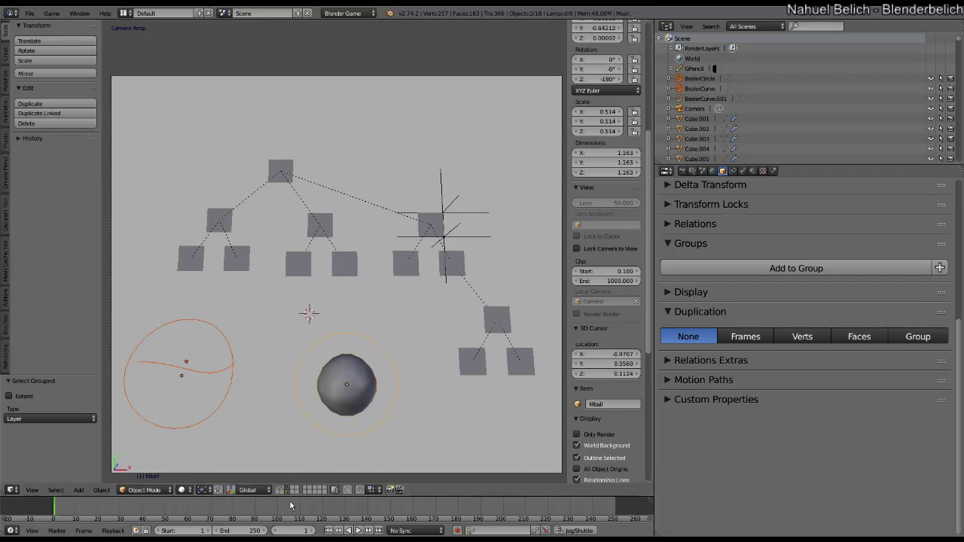
right_click(302, 274)
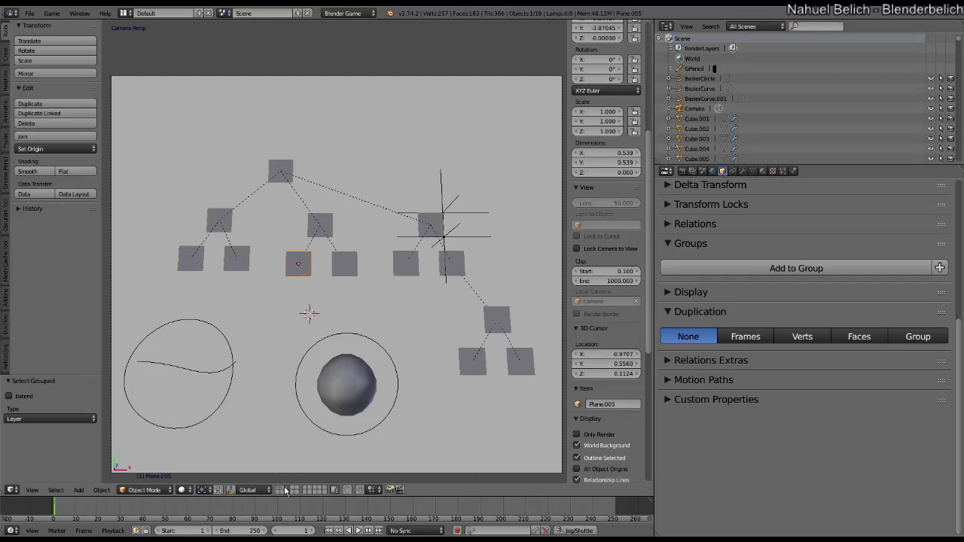
Select all objects sharing the Layer of the middle branch's left child plane, and reselect only that plane
key(shift+g)
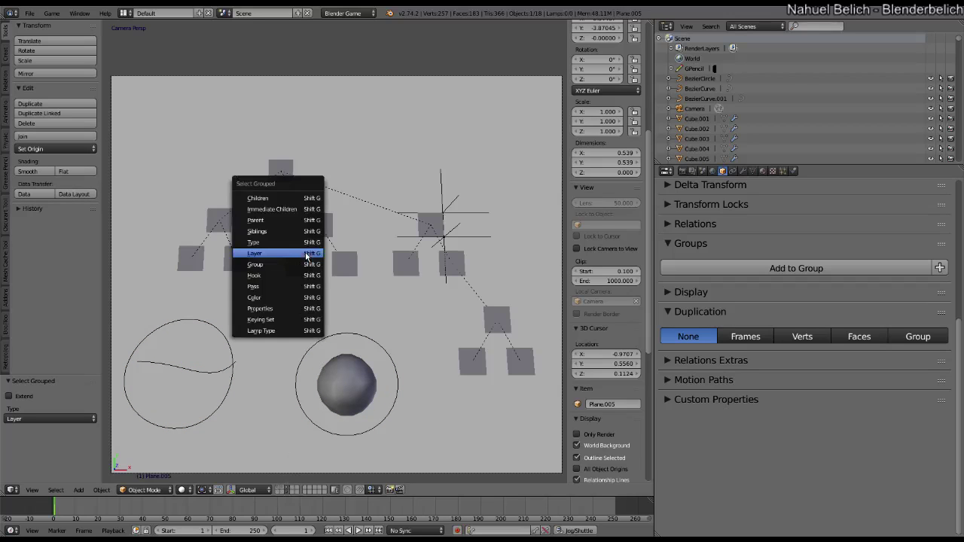
click(309, 254)
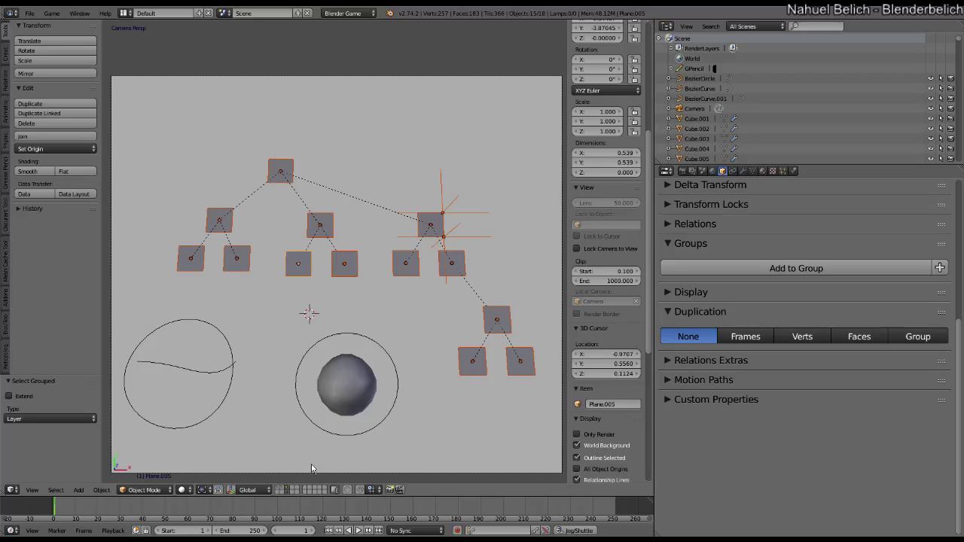
key(shift+g)
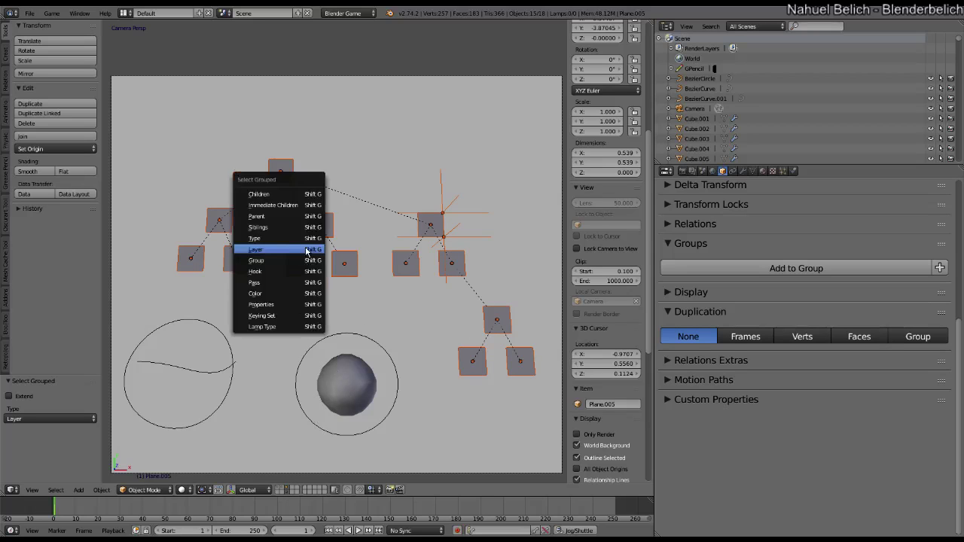
click(301, 261)
right_click(298, 264)
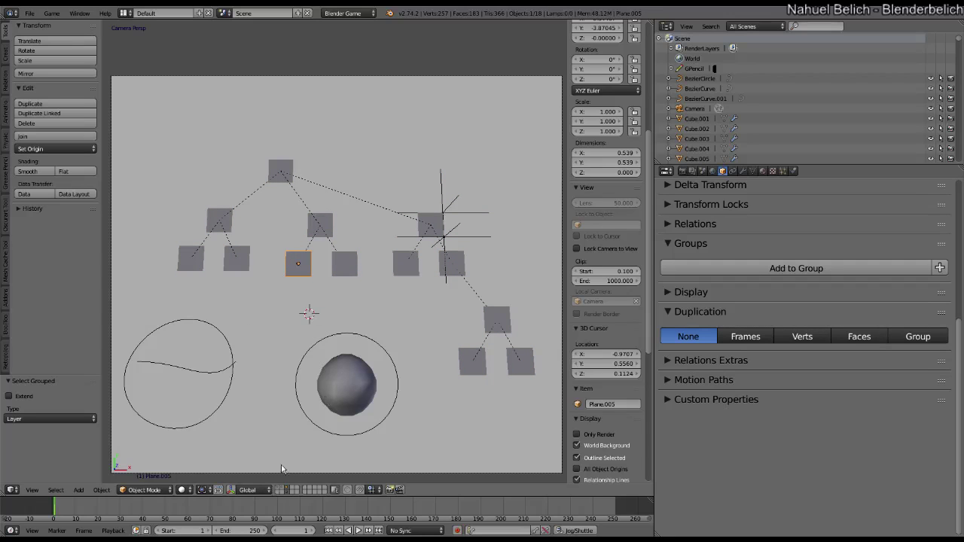
Put the middle branch's two child planes in one new group and the right branch's two child planes in another
shift+right_click(353, 260)
key(ctrl+g)
click(381, 278)
right_click(406, 263)
shift+right_click(452, 264)
key(ctrl+g)
Select the middle branch's right child plane and use Select Grouped to select all objects in its Group
right_click(346, 263)
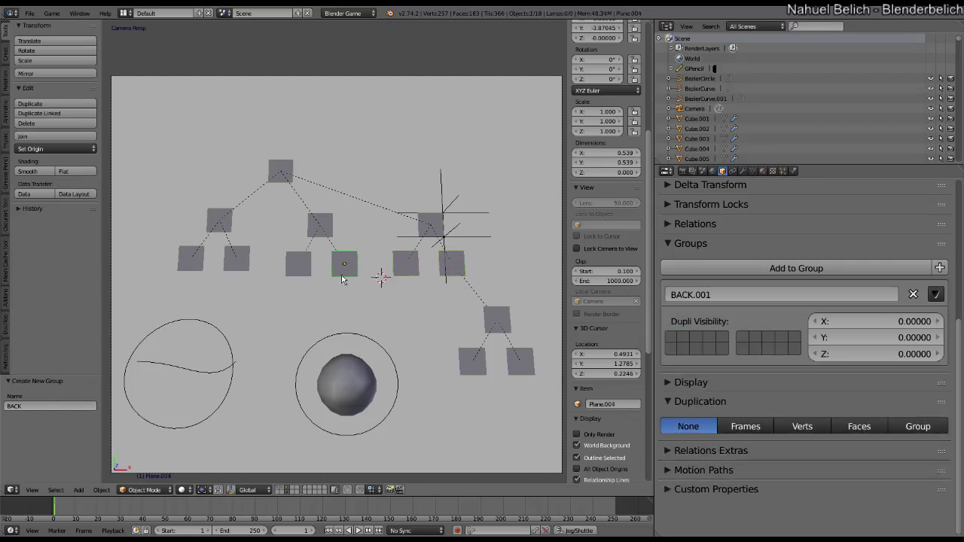
key(shift+g)
click(334, 287)
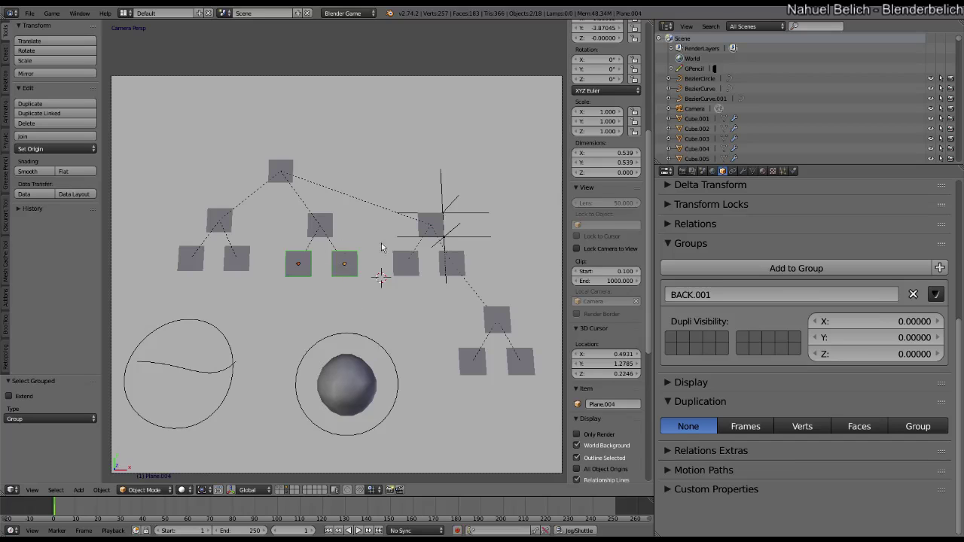
Try moving the upper empty that is hooked to the right plane of the second row
key(shift+g)
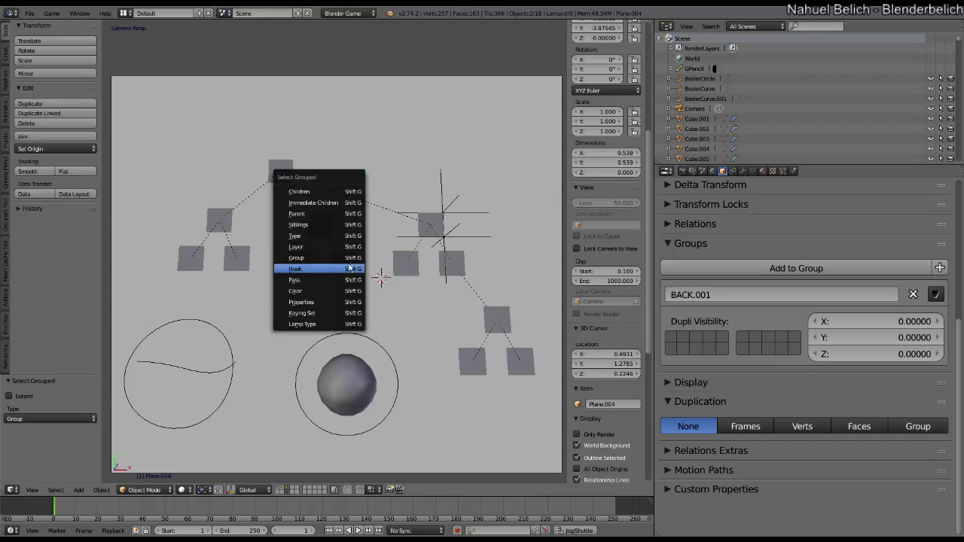
right_click(455, 201)
key(g)
click(442, 189)
Select the right plane of the second row and use Select Grouped to select its Hook objects
right_click(429, 223)
shift+middle_drag(429, 222, 320, 287)
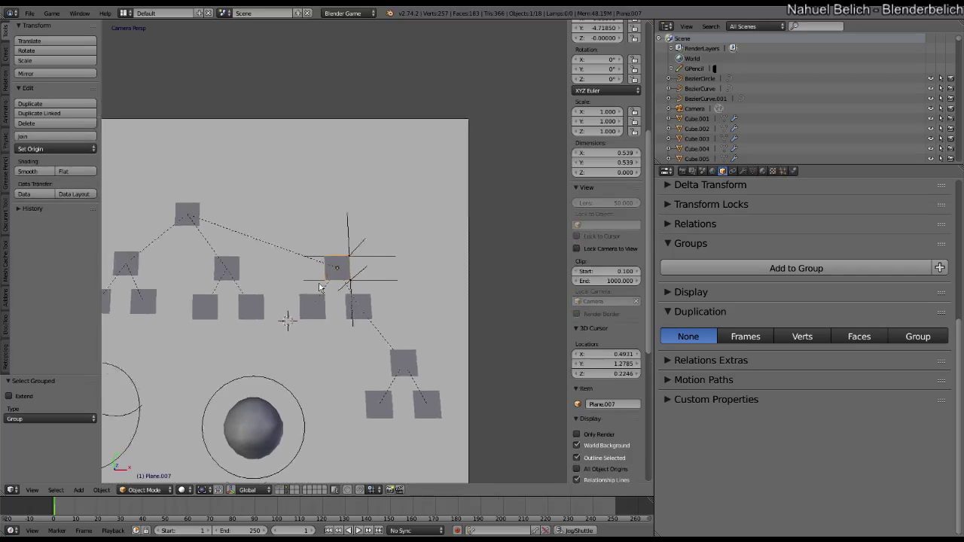
scroll(319, 287, up, 6)
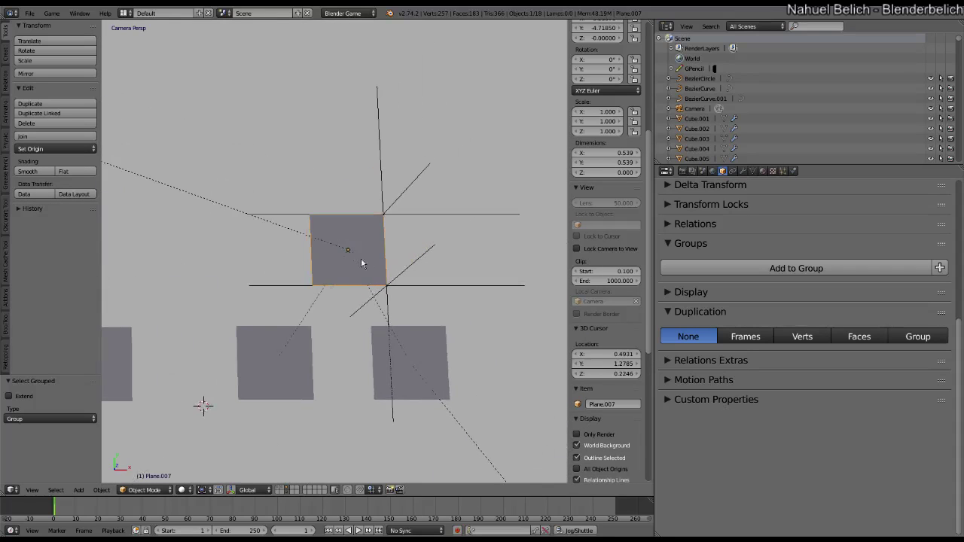
key(shift+g)
click(312, 330)
key(shift+g)
click(310, 339)
click(341, 324)
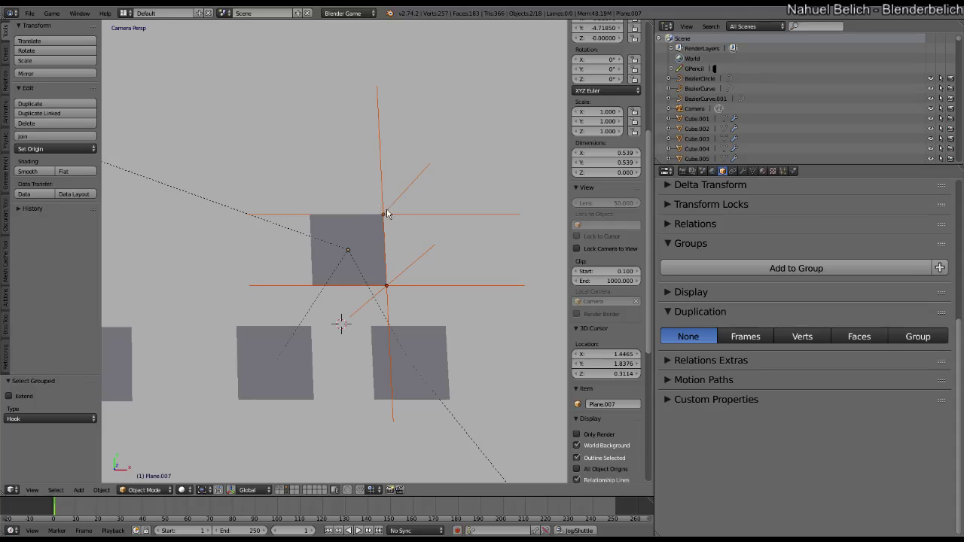
Try moving the lower empty hooked to the second row's right plane, and reselect that plane
scroll(330, 279, down, 1)
right_click(427, 277)
key(g)
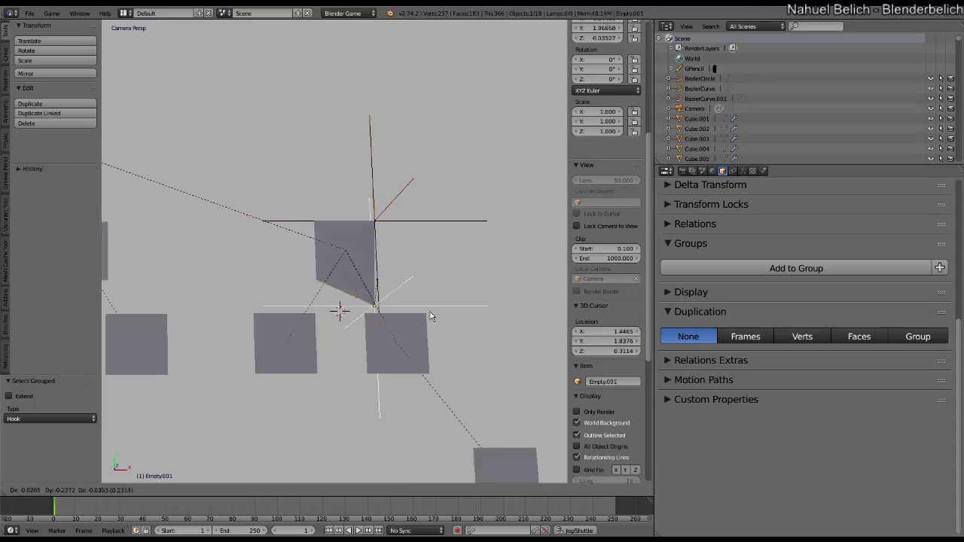
click(447, 271)
right_click(364, 251)
Hook the upper-left vertex of the right branch's left child plane to a new object and return to Object Mode
right_click(287, 316)
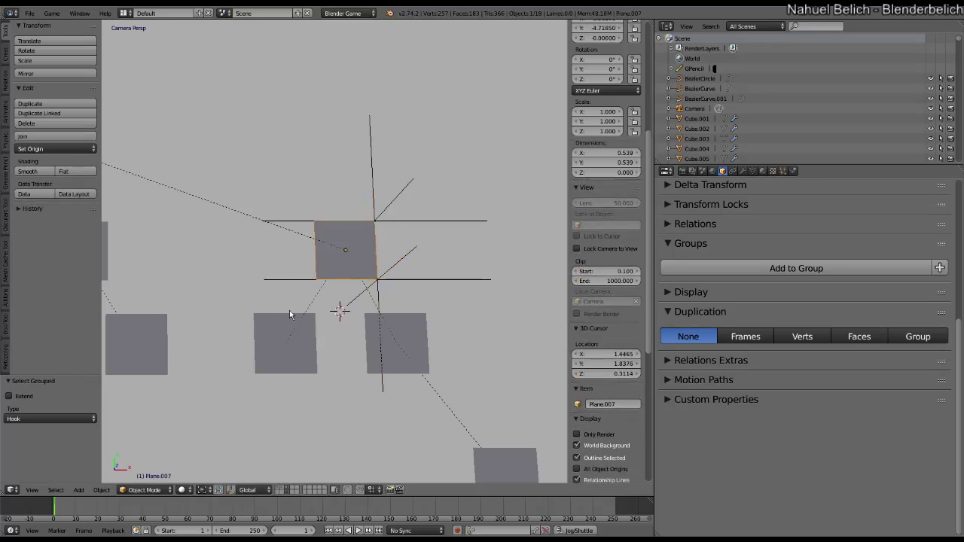
key(Tab)
click(317, 315)
right_click(254, 324)
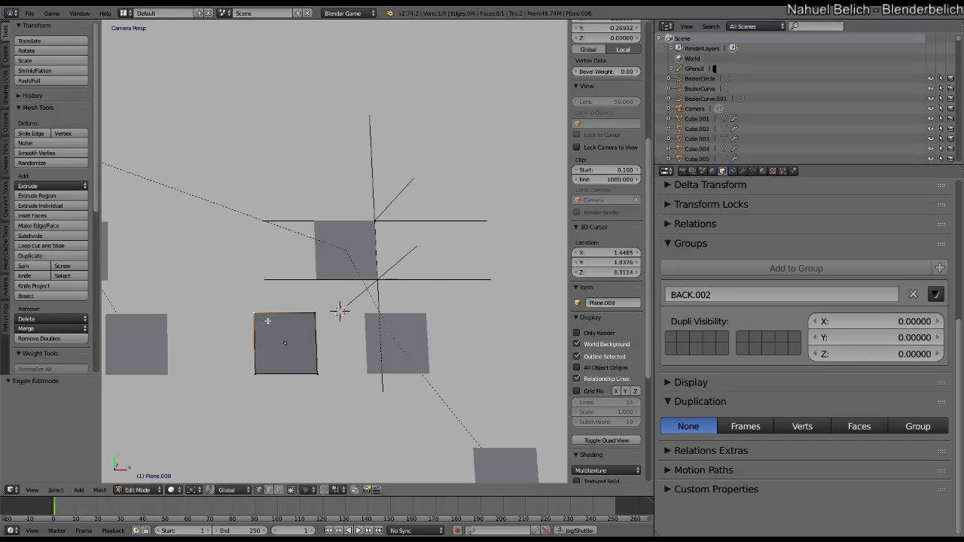
key(ctrl+h)
click(256, 336)
key(g)
key(Escape)
key(Tab)
Try moving the new hook empty to deform the right branch's left child plane
right_click(192, 314)
key(g)
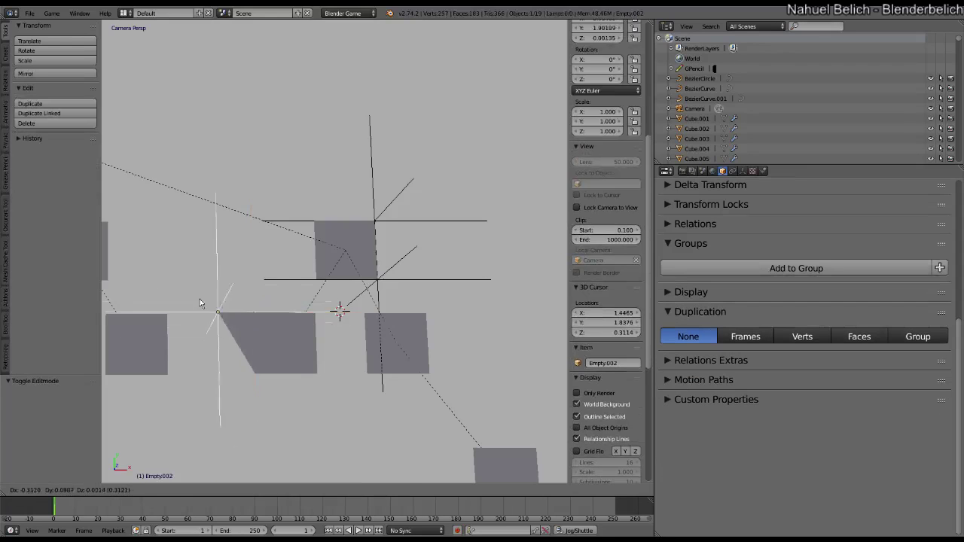
key(Escape)
key(g)
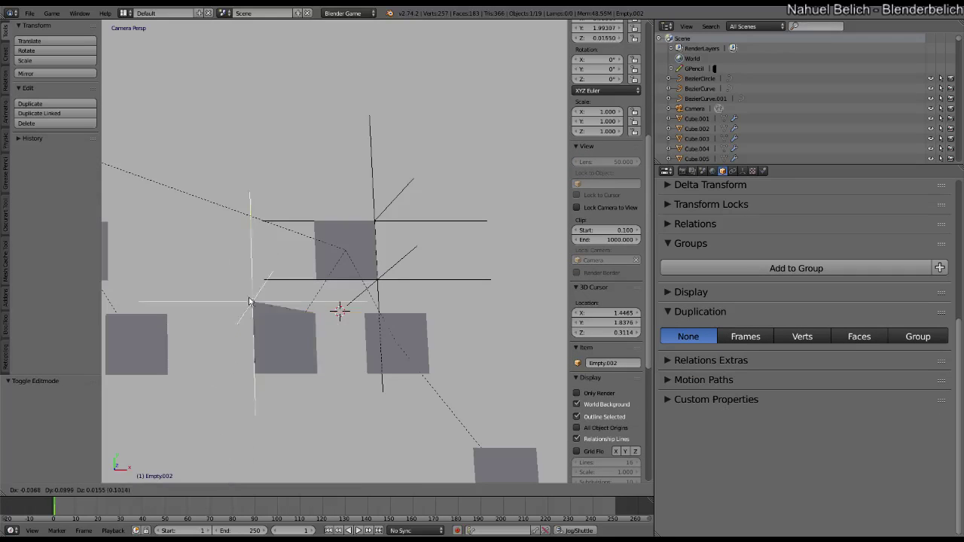
key(Escape)
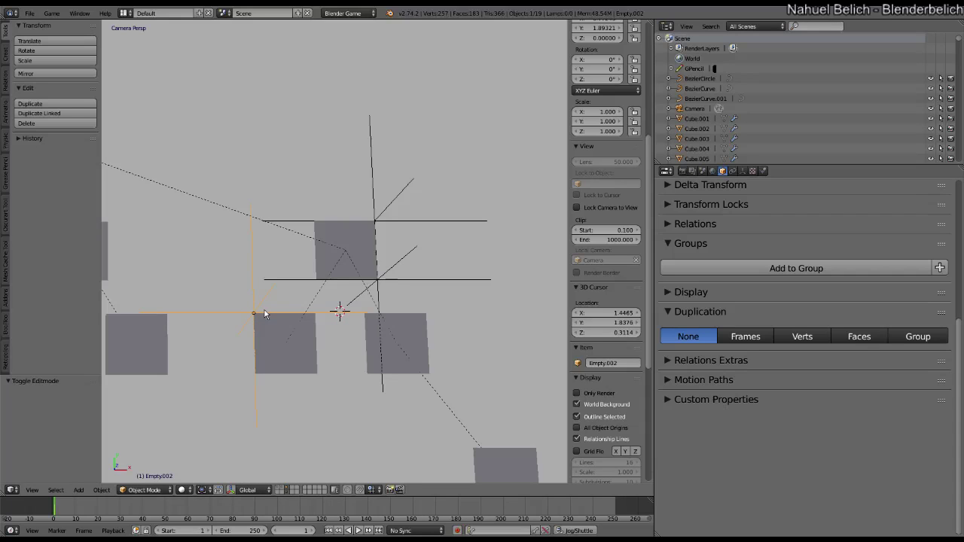
Inspect the Hook modifier on the right branch's left child plane and test-move its hook empty again
right_click(315, 351)
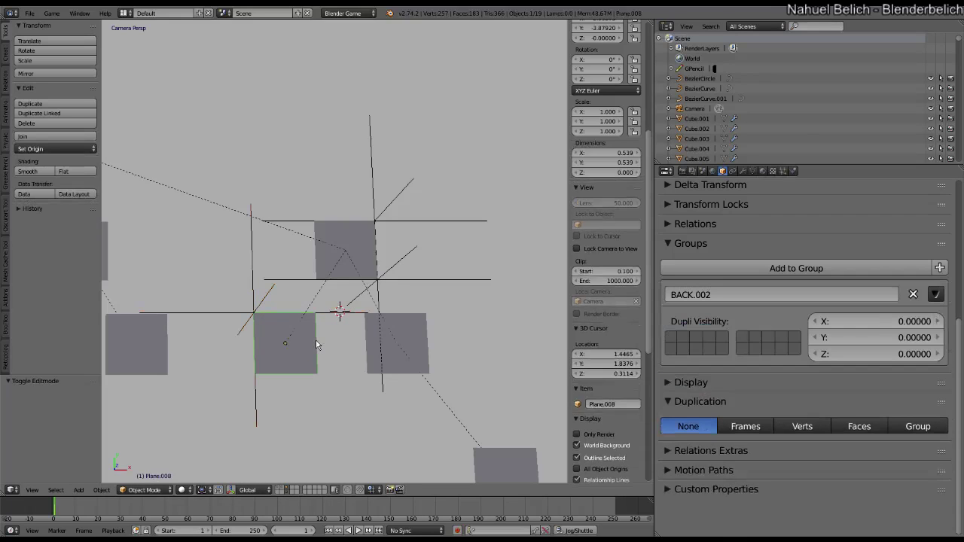
click(743, 171)
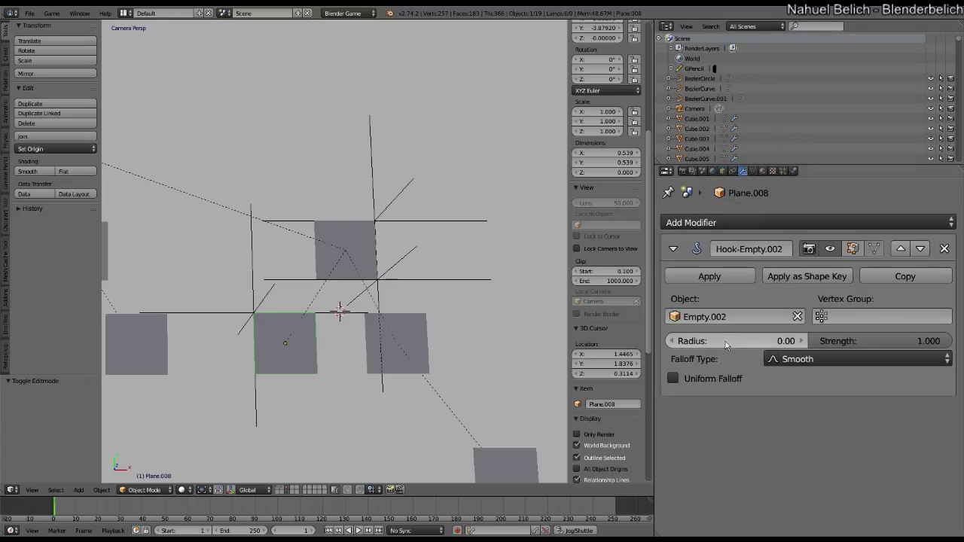
scroll(362, 330, down, 2)
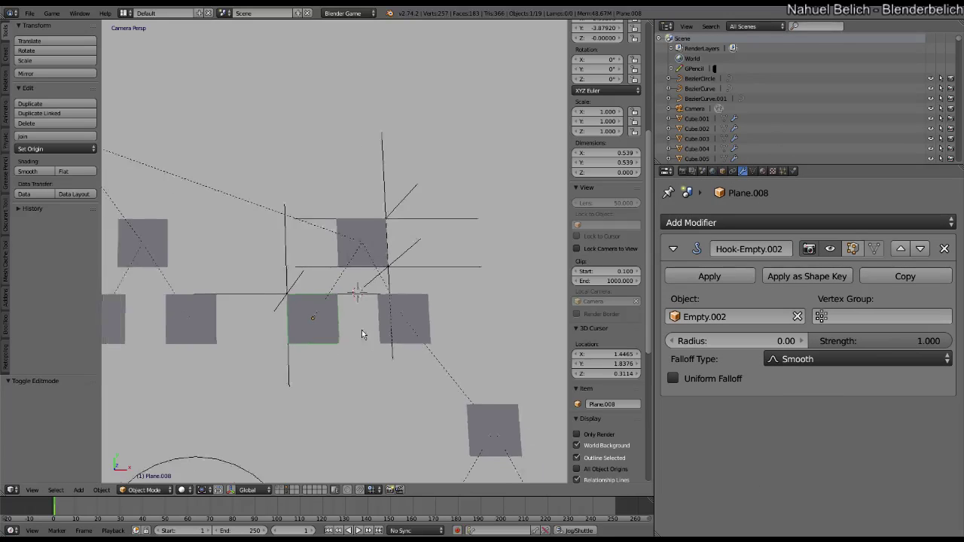
scroll(361, 334, down, 2)
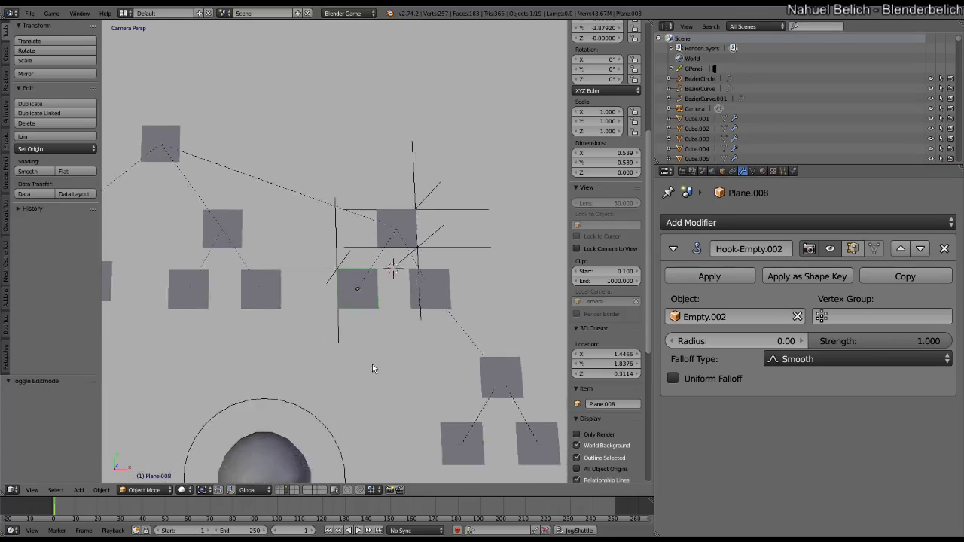
shift+middle_drag(372, 364, 407, 343)
right_click(341, 300)
key(g)
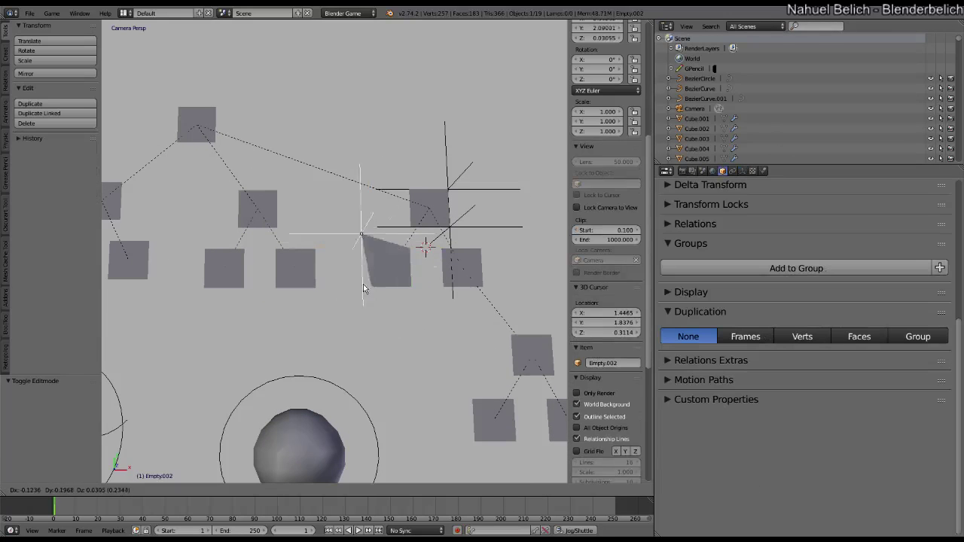
click(377, 288)
key(g)
right_click(373, 290)
Select the right plane of the second row and use Select Grouped to select all objects sharing its Pass
shift+middle_drag(373, 292, 392, 337)
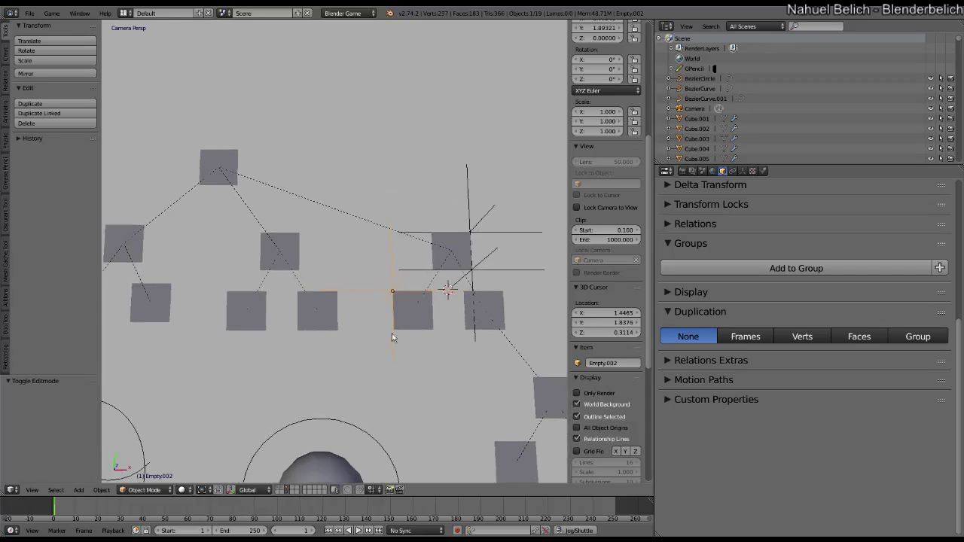
scroll(385, 362, down, 2)
shift+middle_drag(379, 383, 397, 295)
scroll(398, 295, down, 1)
right_click(411, 245)
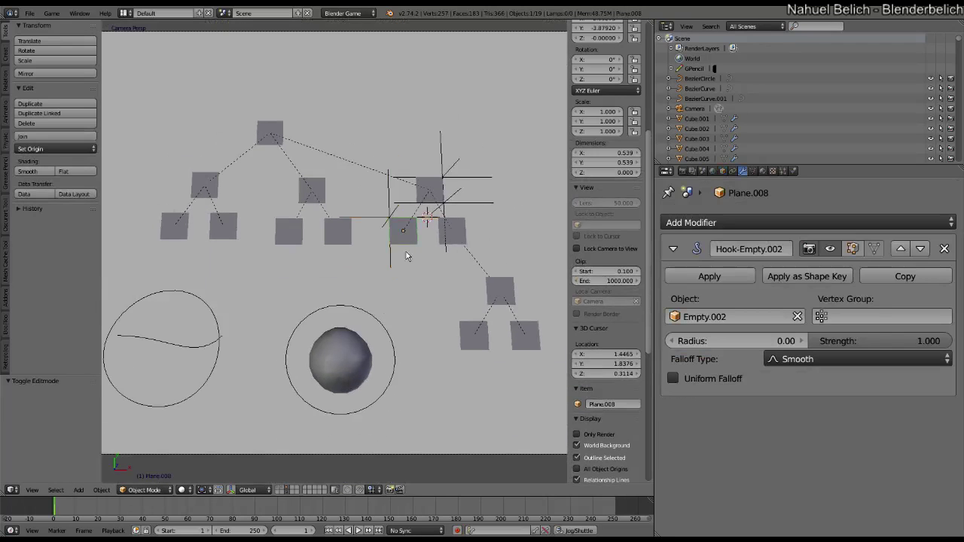
key(shift+g)
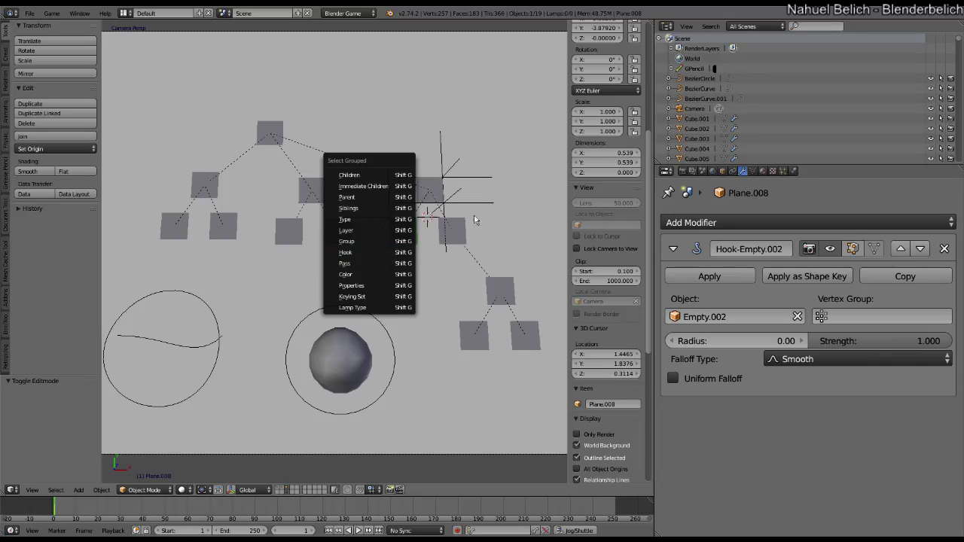
click(433, 198)
right_click(436, 193)
key(shift+g)
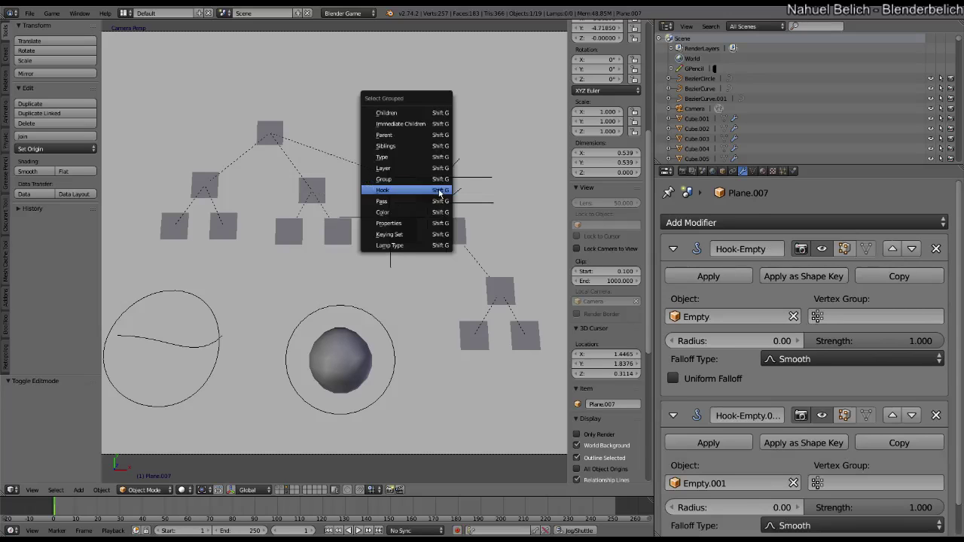
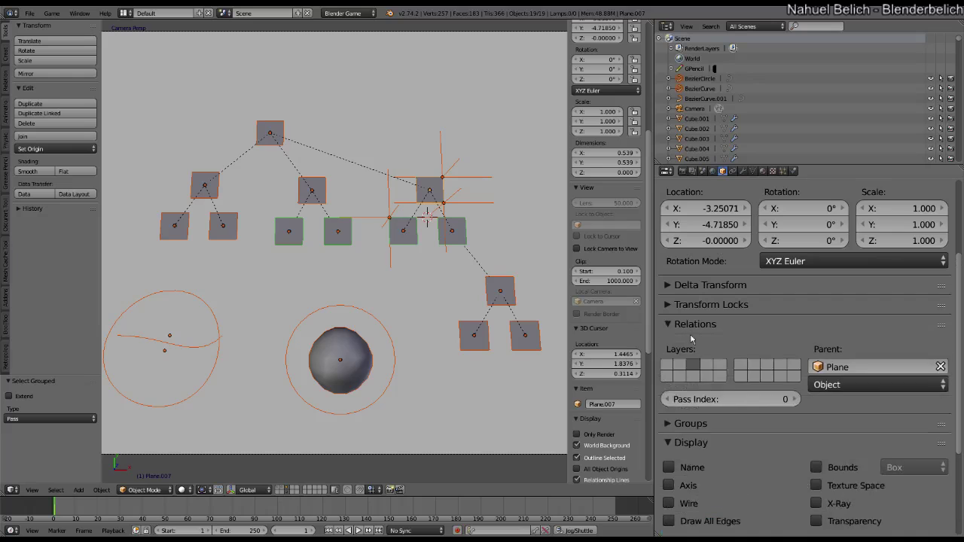
Look through the active plane's data and object settings, from Transform through Relations Extras and Motion Paths
click(752, 172)
scroll(722, 235, up, 5)
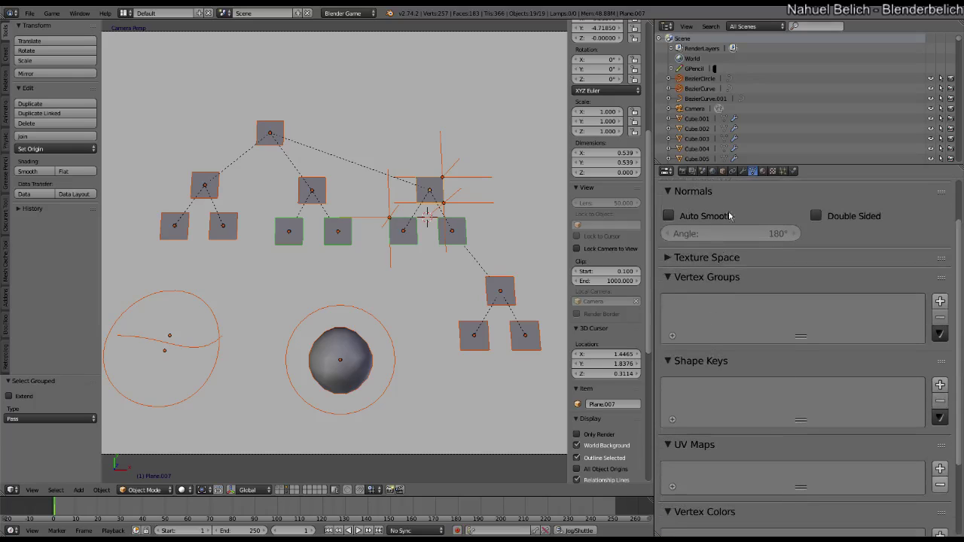
click(722, 171)
scroll(720, 316, up, 3)
scroll(720, 315, up, 1)
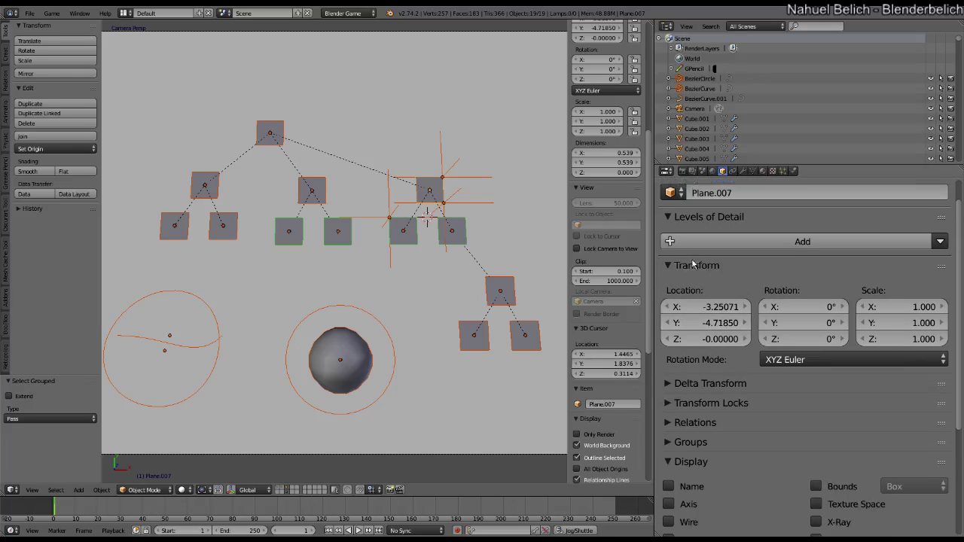
click(694, 265)
click(696, 363)
click(697, 382)
click(697, 432)
scroll(694, 441, down, 1)
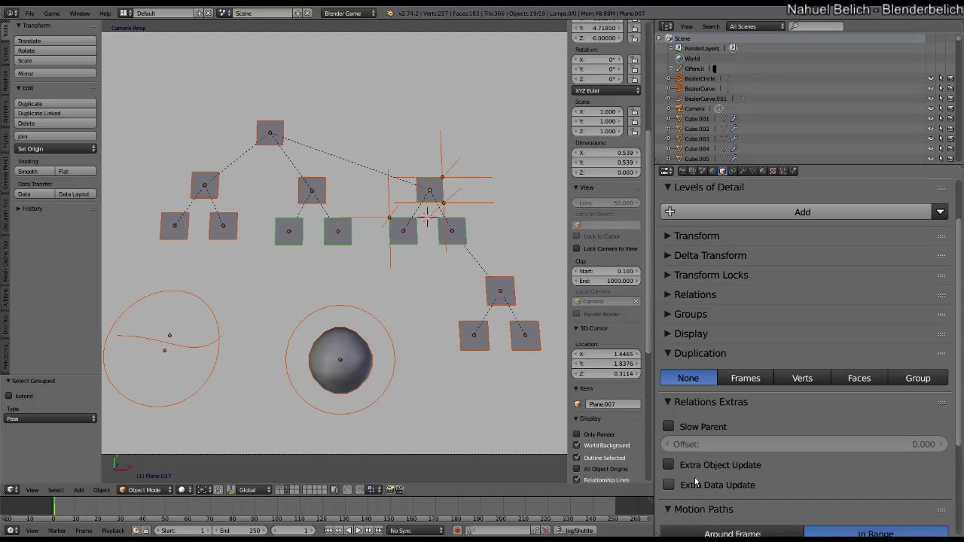
click(701, 512)
scroll(702, 520, down, 4)
scroll(693, 412, up, 3)
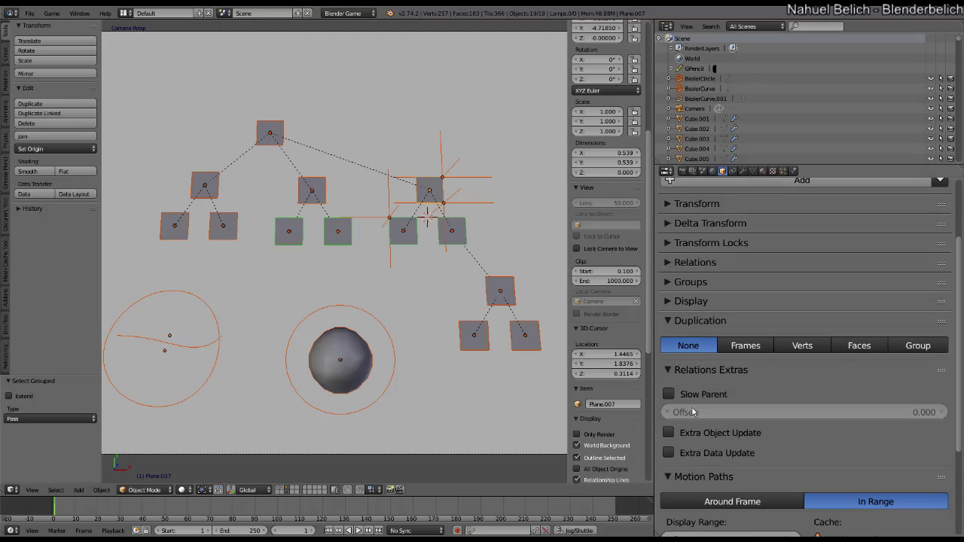
Expand the Display, Groups, Relations and Transform Locks sections to show the plane's Pass Index
click(690, 302)
click(691, 282)
click(693, 263)
click(695, 245)
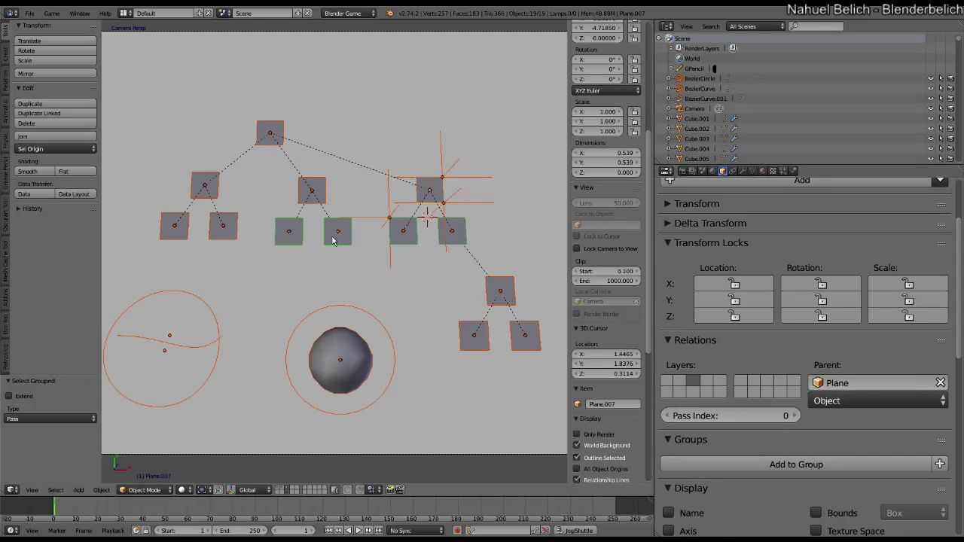
Set the Pass Index to 1 on the left child planes of the middle and right branches
right_click(292, 238)
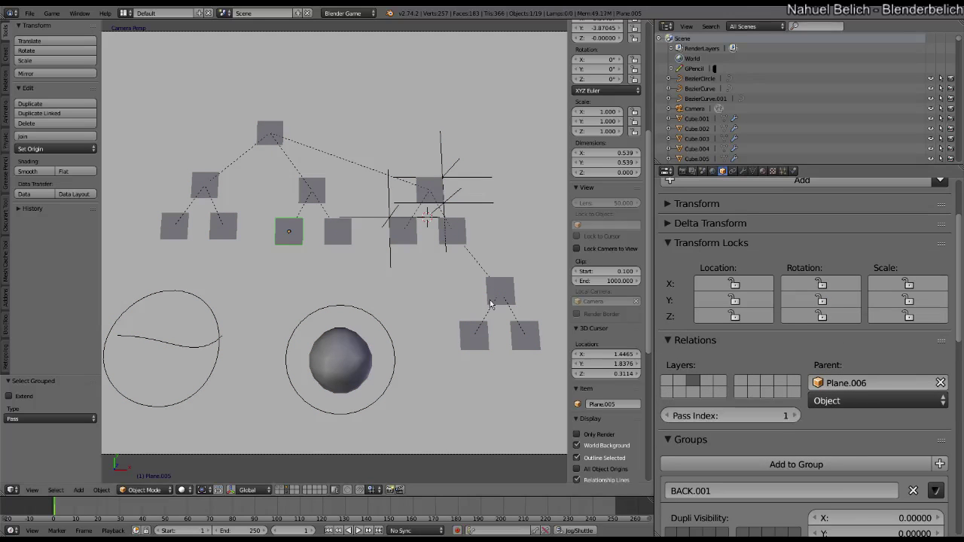
right_click(407, 241)
click(795, 415)
Select the parent plane of the lowest pair and select all objects sharing its Pass Index
right_click(510, 302)
key(shift+g)
click(489, 291)
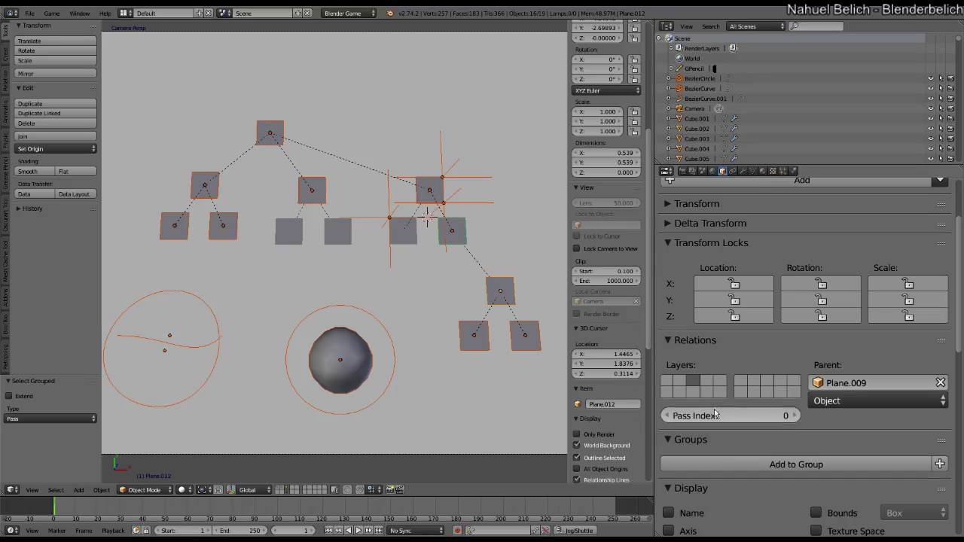
Select the middle branch's left child plane and select all objects with the same Pass Index
right_click(287, 238)
key(shift+g)
click(287, 245)
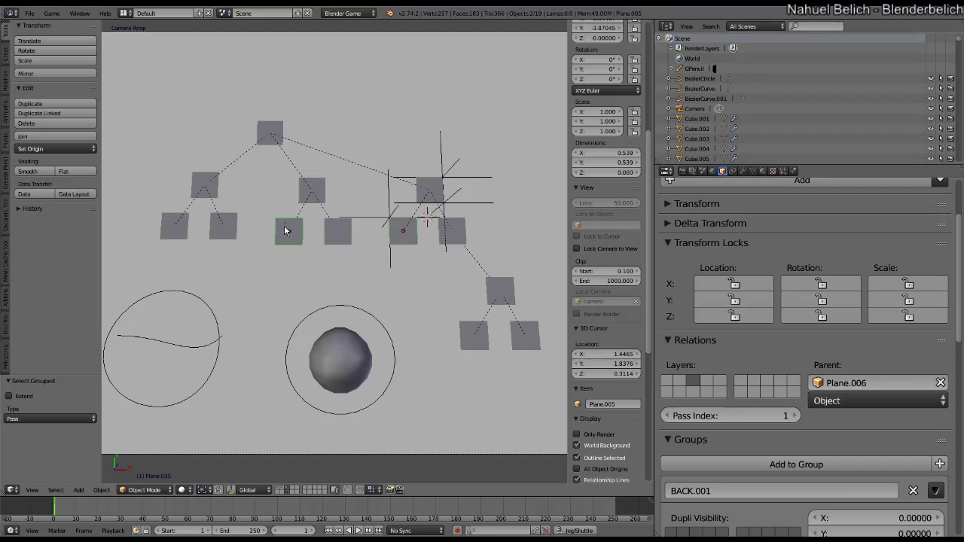
Set the Pass Index to 33 on the lowest pair's parent plane and copy it to both child planes
click(406, 243)
right_click(487, 340)
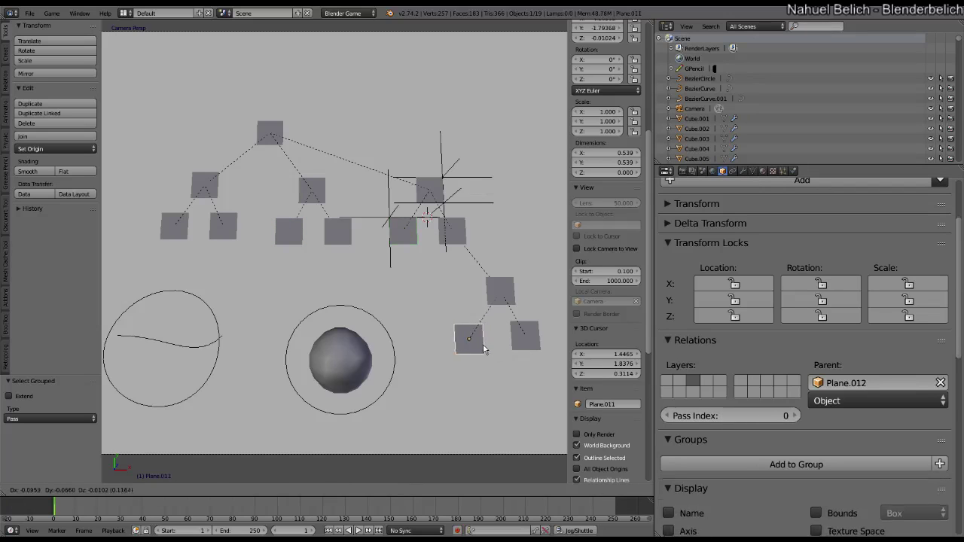
shift+right_click(528, 337)
shift+right_click(500, 291)
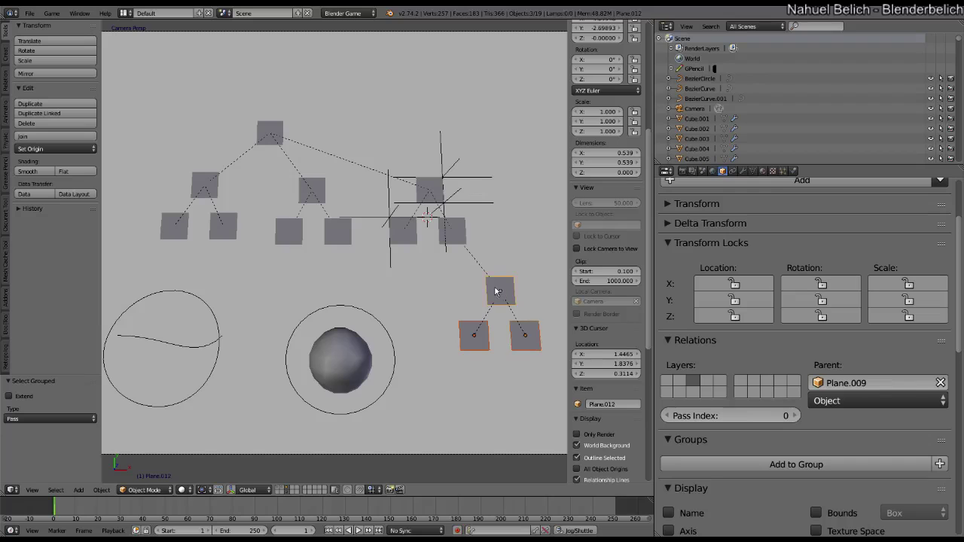
mouse_move(748, 408)
mouse_down()
mouse_move(757, 411)
mouse_move(735, 419)
mouse_up()
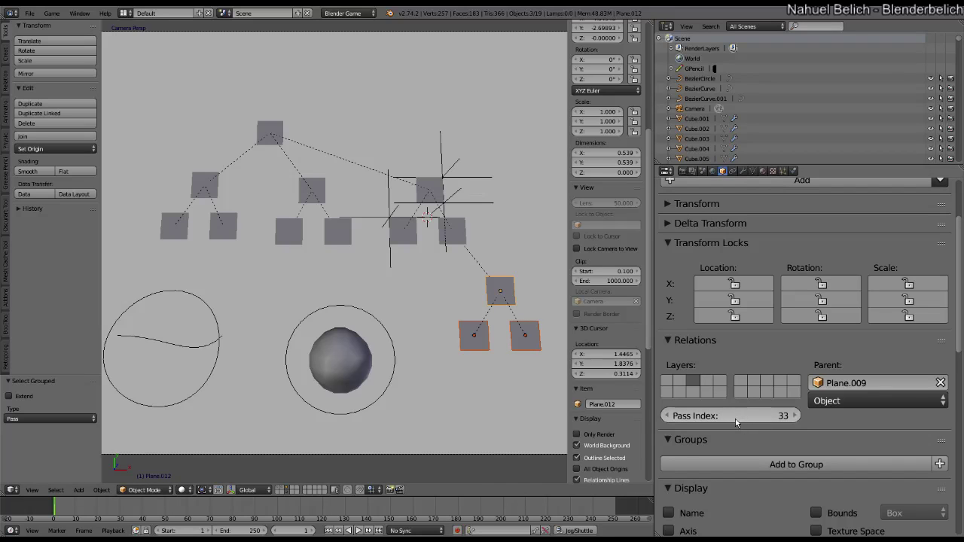
right_click(698, 416)
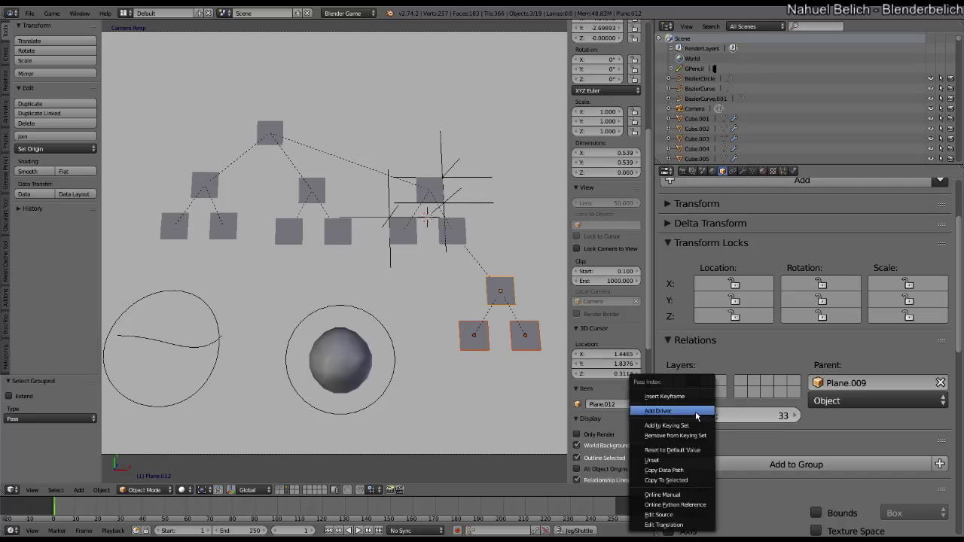
click(690, 480)
Clear the selection, select the lowest pair's parent plane alone, and select all objects sharing its Pass Index
key(a)
right_click(501, 292)
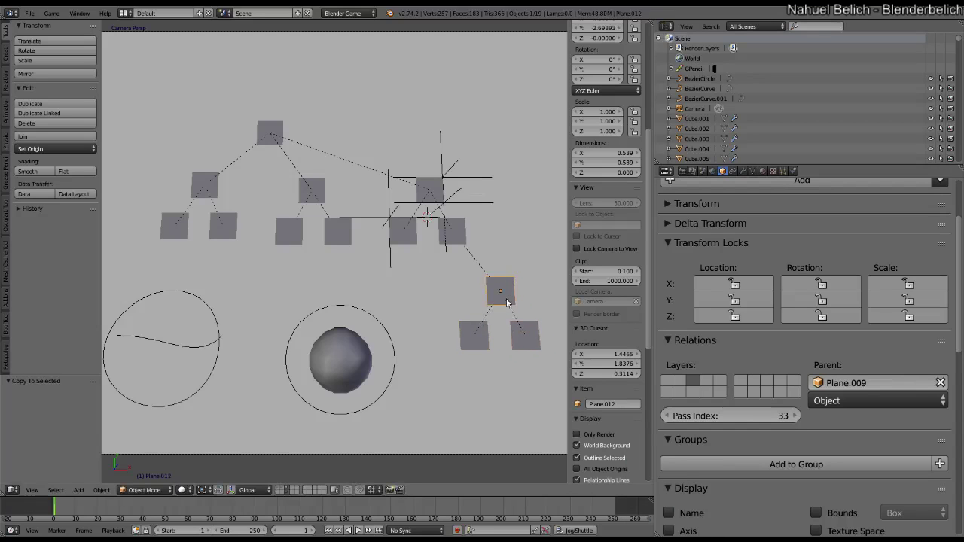
key(shift+g)
click(463, 343)
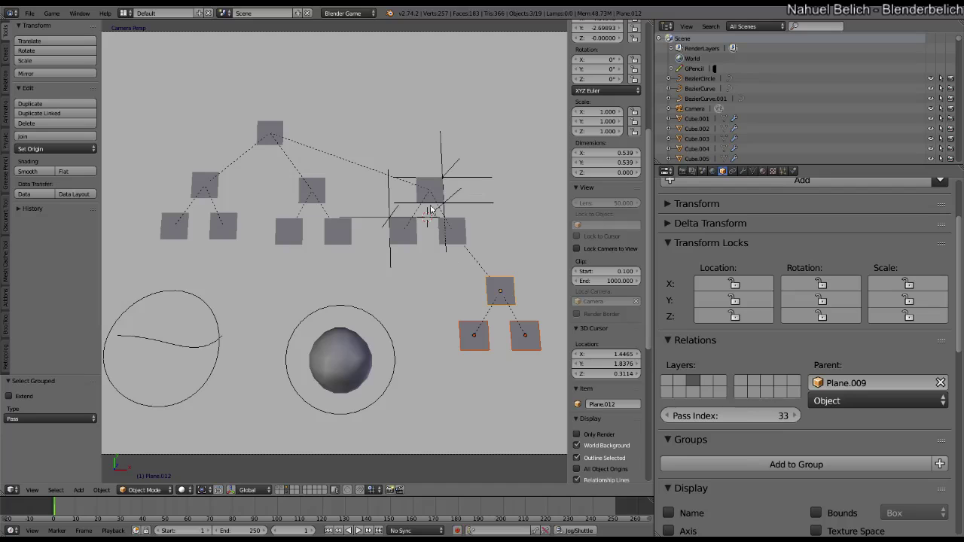
Switch the render engine to Blender Render and enable the Object Index pass for the render layer
click(702, 171)
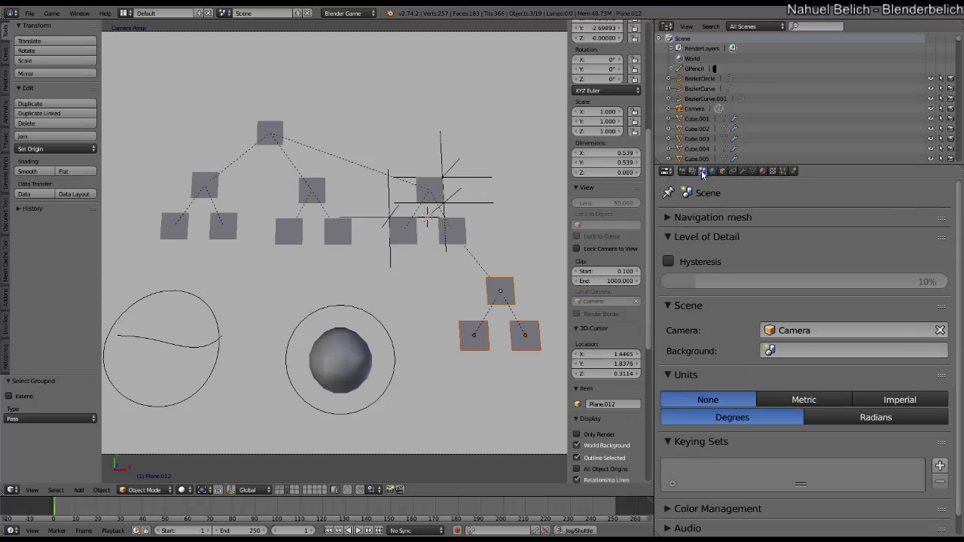
click(693, 171)
click(702, 171)
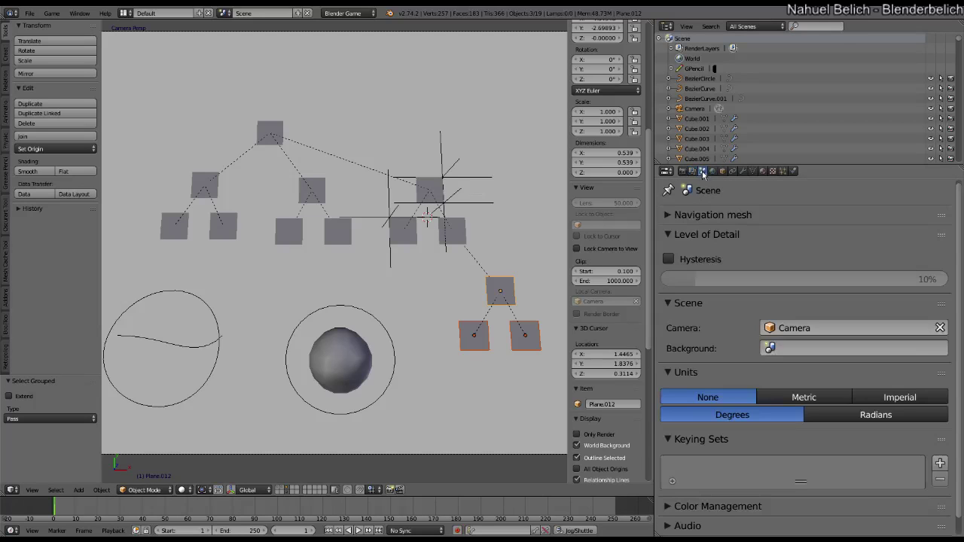
click(693, 171)
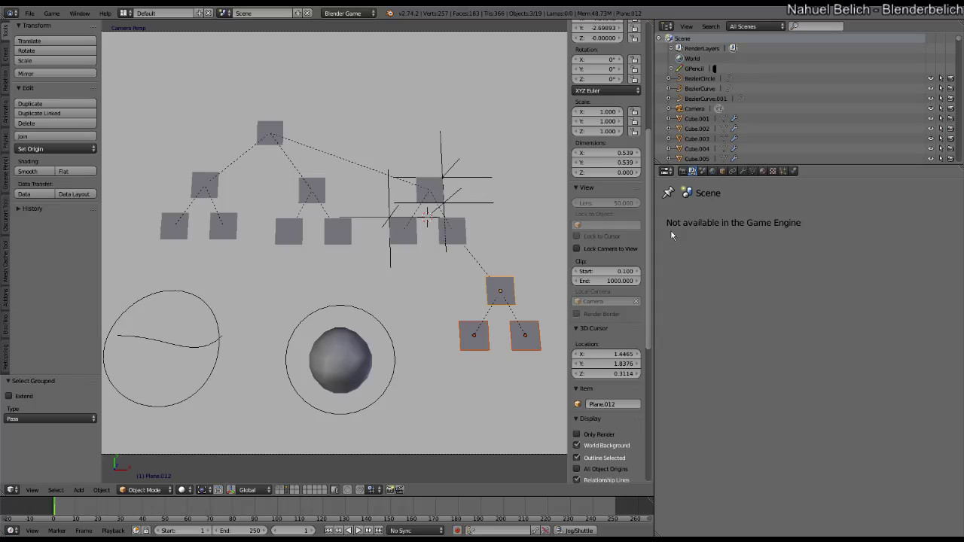
click(360, 13)
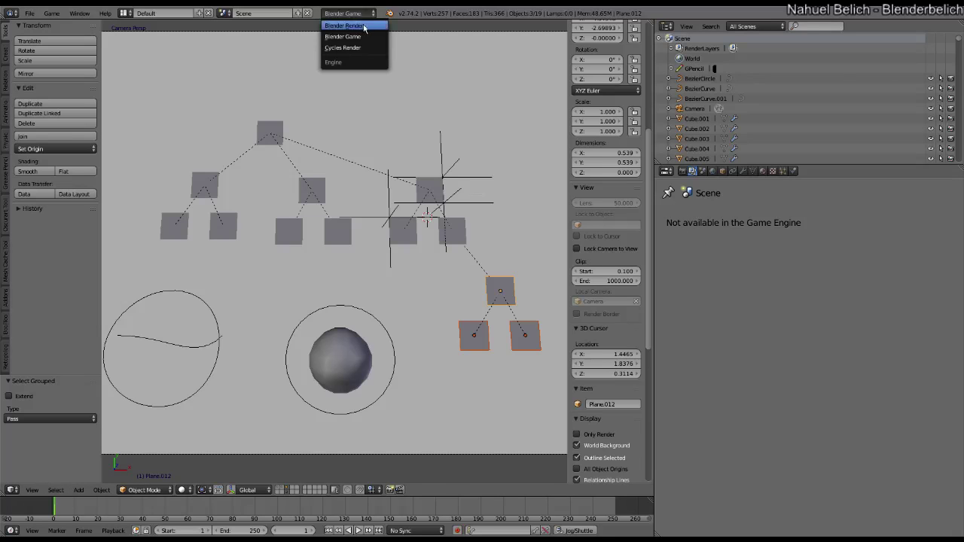
click(367, 28)
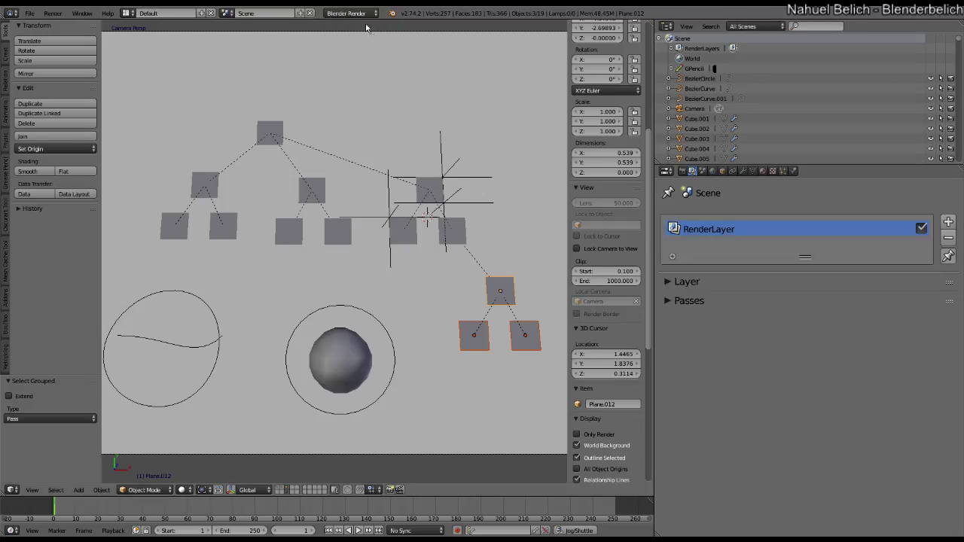
click(690, 302)
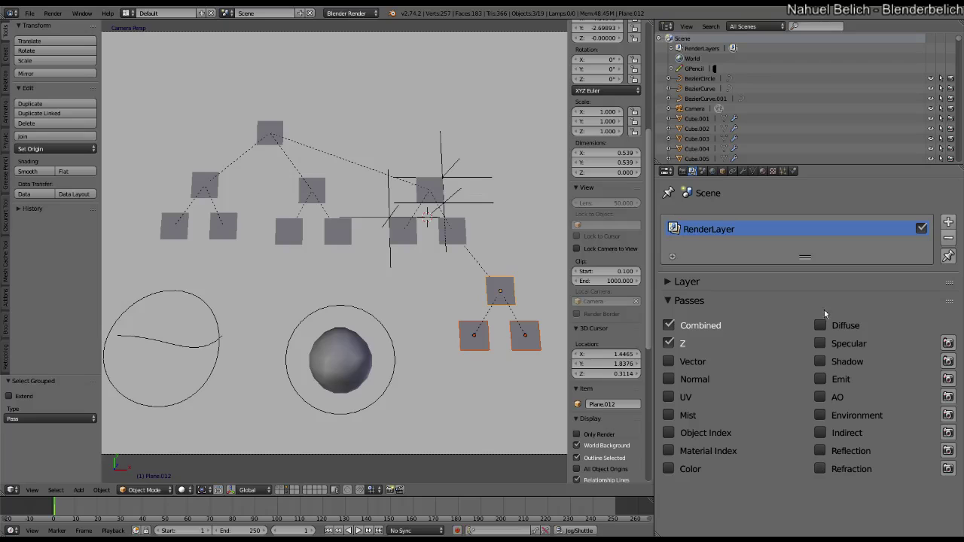
click(675, 437)
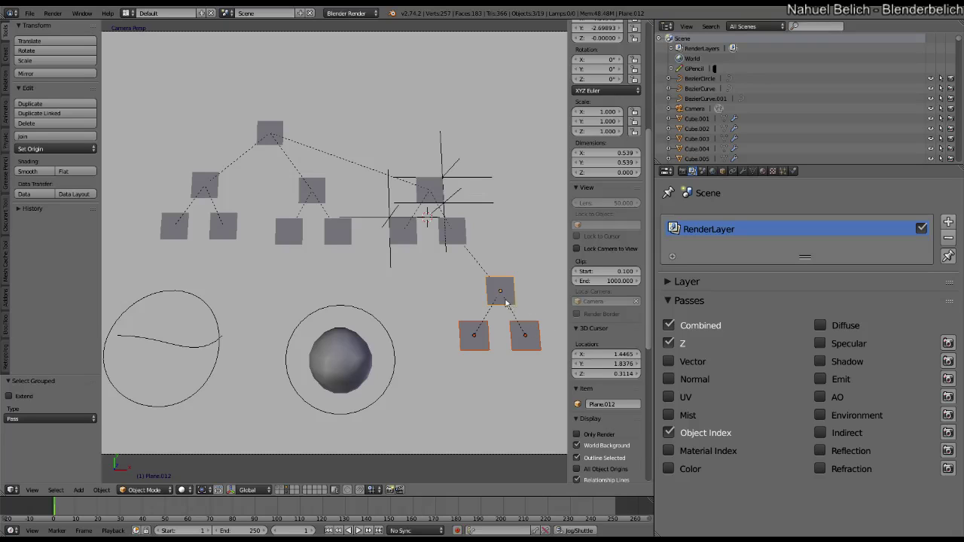
Select all objects with the same Color as the lowest parent plane and show that plane's object settings
scroll(514, 325, down, 1)
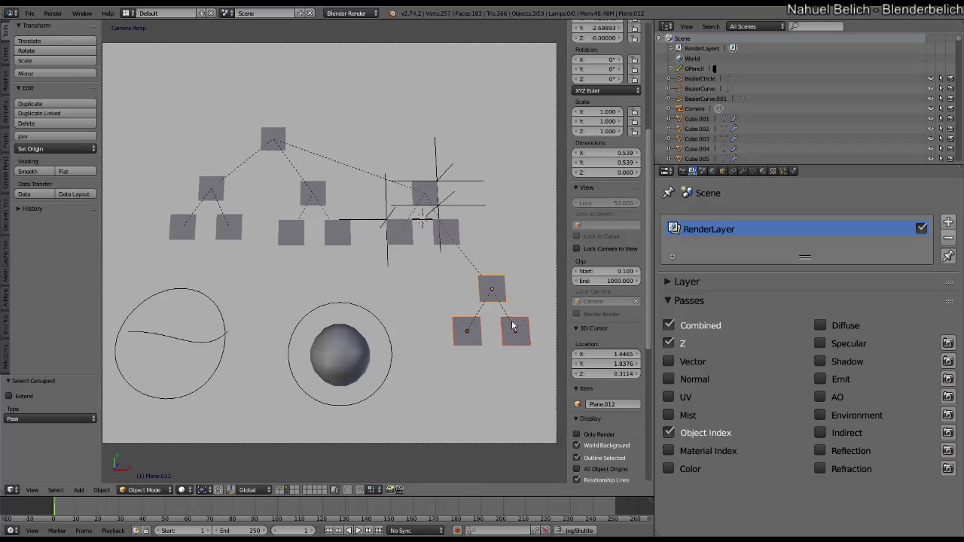
mouse_move(566, 309)
mouse_down()
mouse_move(626, 301)
mouse_move(550, 302)
mouse_up()
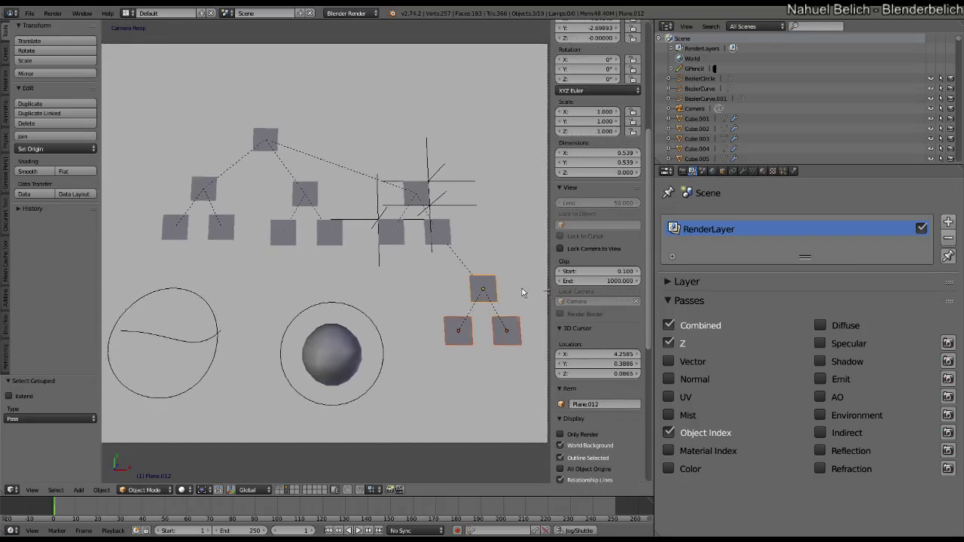
key(Home)
scroll(507, 307, down, 2)
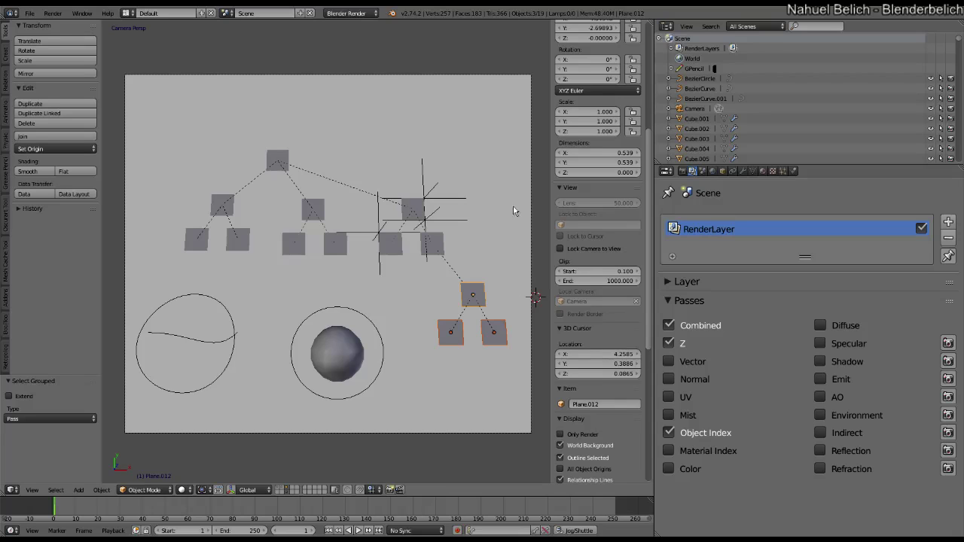
click(468, 295)
key(shift+g)
click(469, 305)
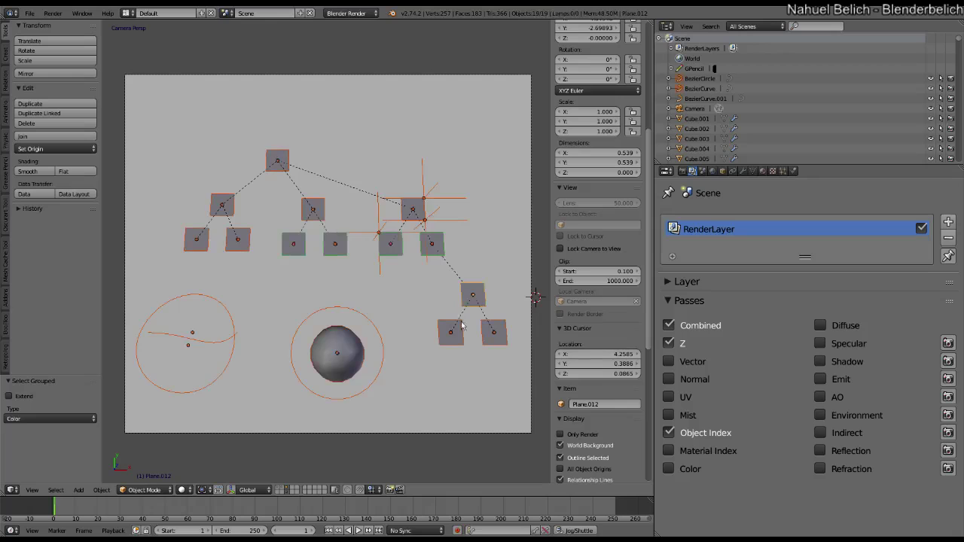
click(722, 171)
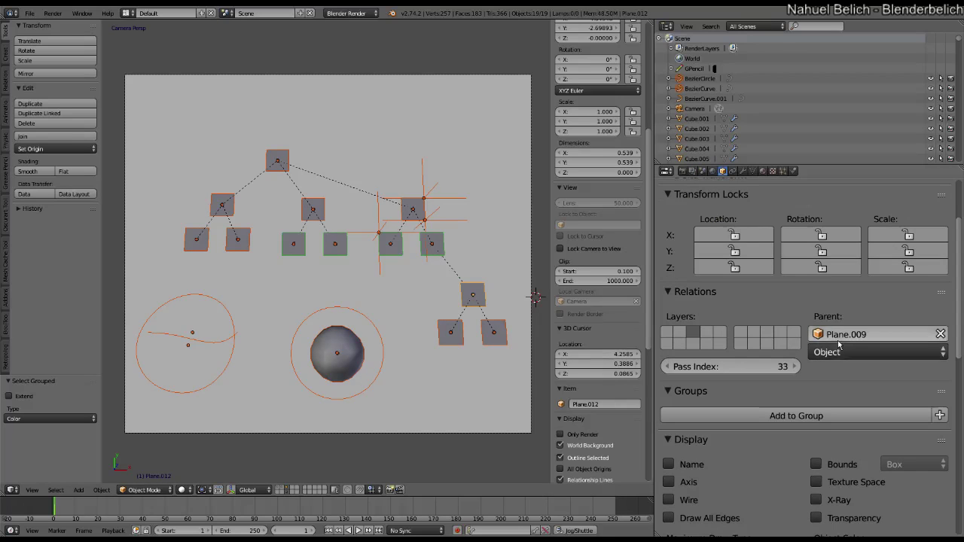
scroll(784, 256, up, 3)
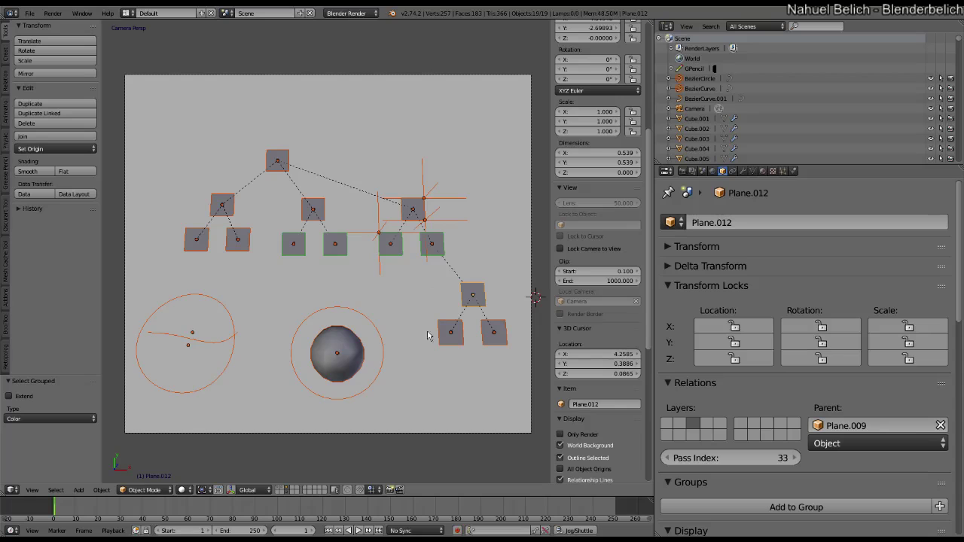
Select only the lowest pair's parent plane and try to select objects grouped by Keying Set
right_click(473, 299)
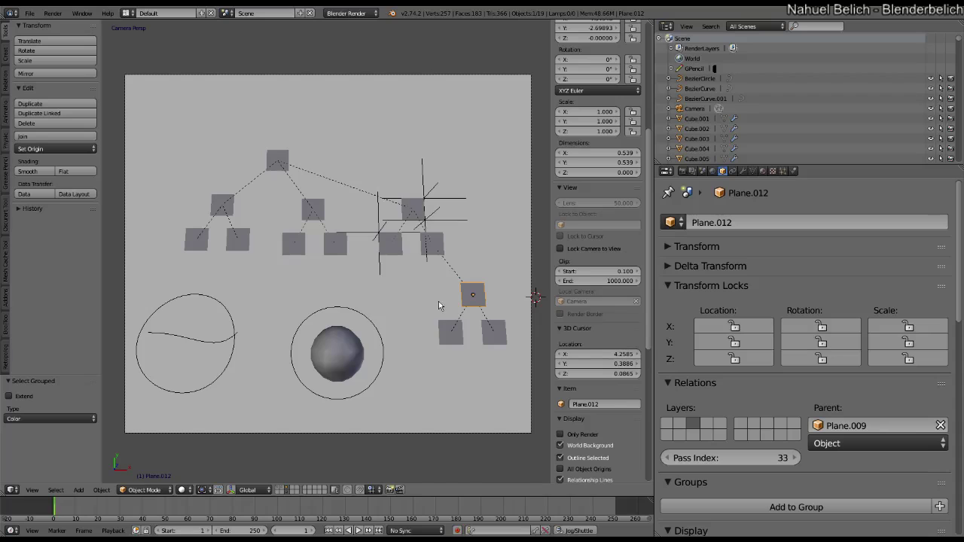
key(shift+g)
click(440, 312)
key(shift+g)
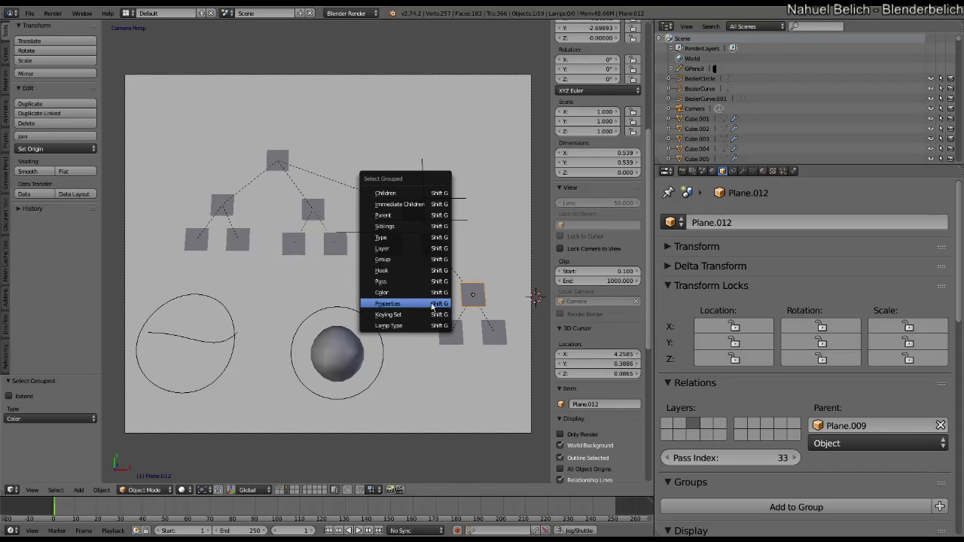
click(435, 315)
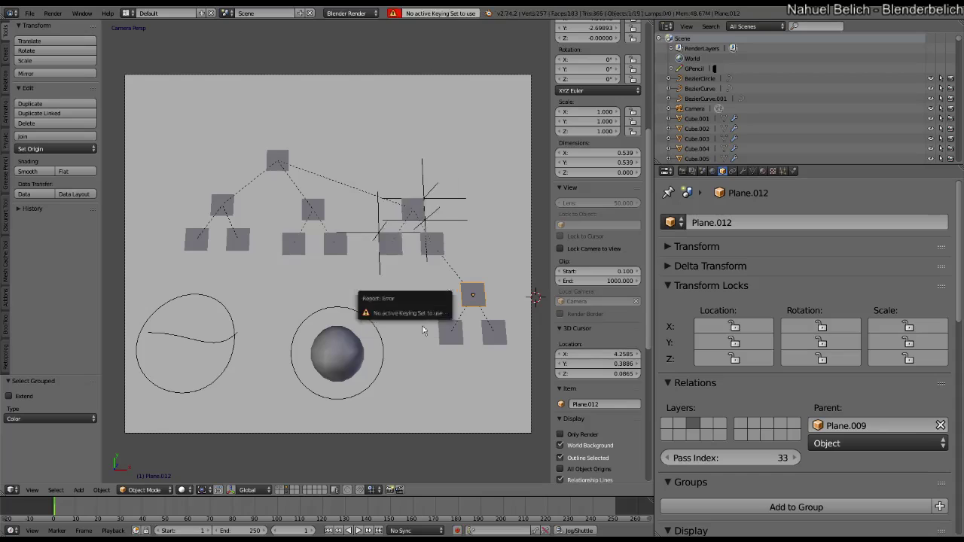
key(shift+g)
click(403, 271)
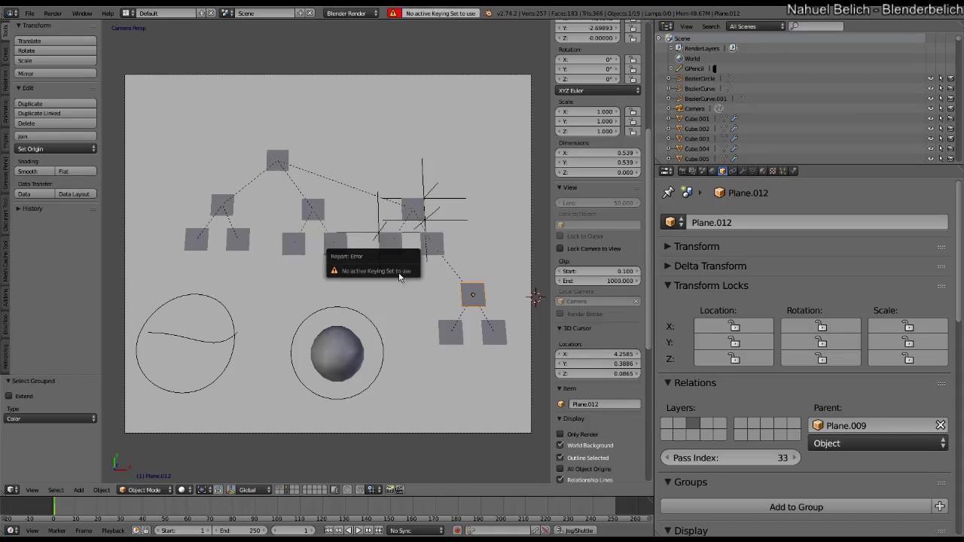
View the available keying sets, show the scene's Keying Sets section and enlarge its list
click(470, 530)
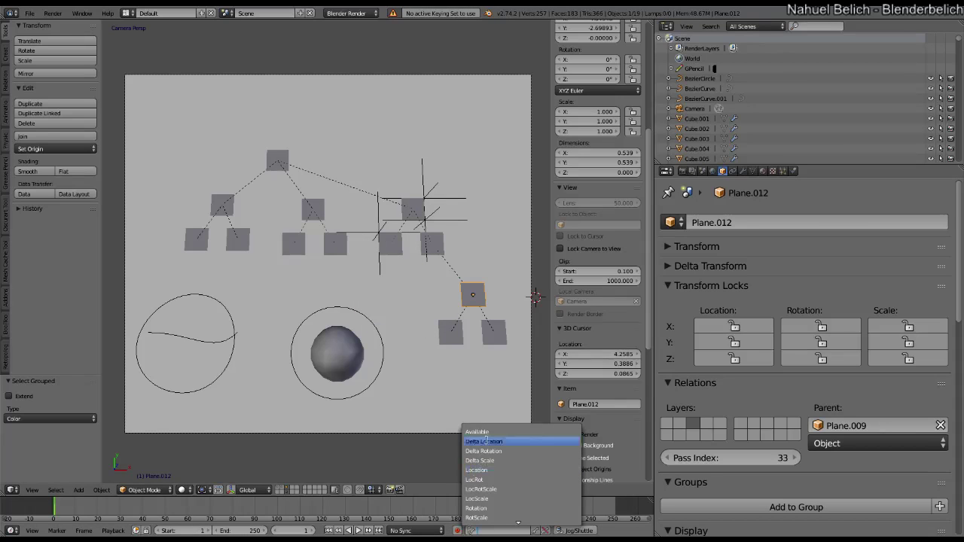
click(712, 171)
click(703, 171)
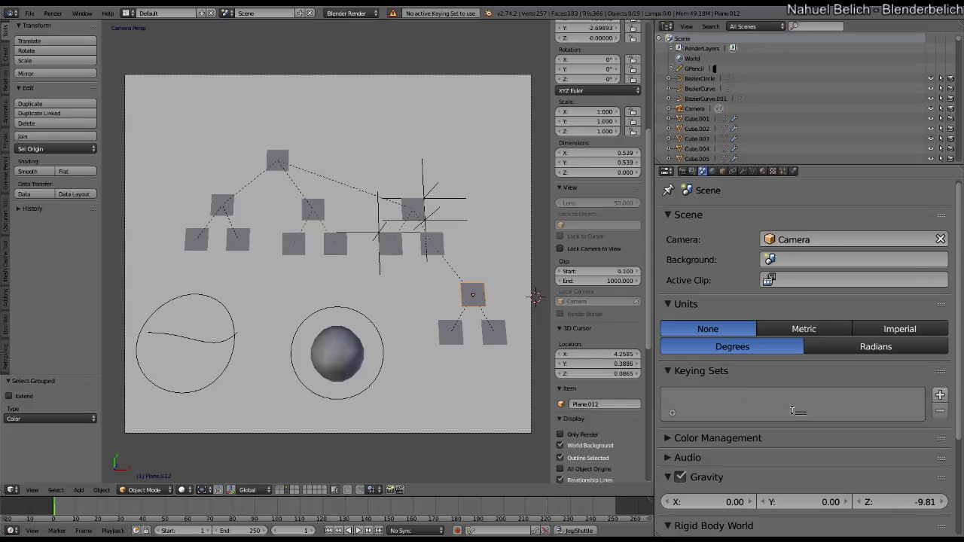
drag(798, 411, 801, 478)
scroll(822, 302, down, 4)
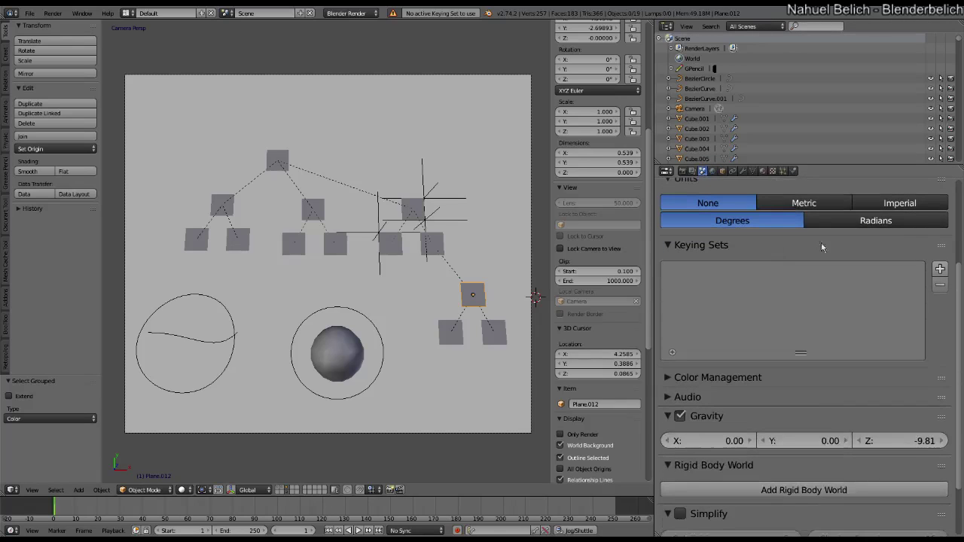
Add a keying set to the scene and remove it again
click(939, 269)
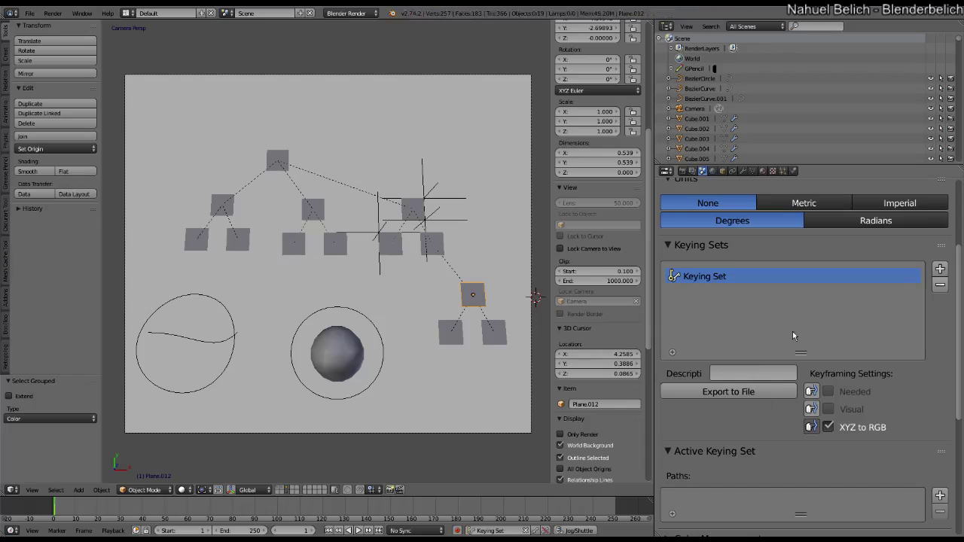
scroll(772, 305, up, 2)
click(940, 331)
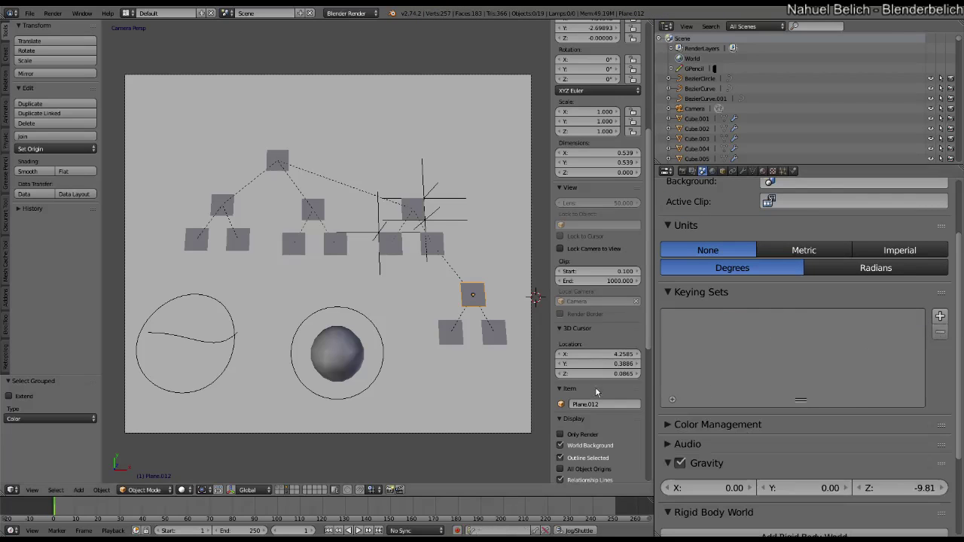
Try to select objects grouped by Lamp Type, and add a point lamp above the right branch
key(shift+g)
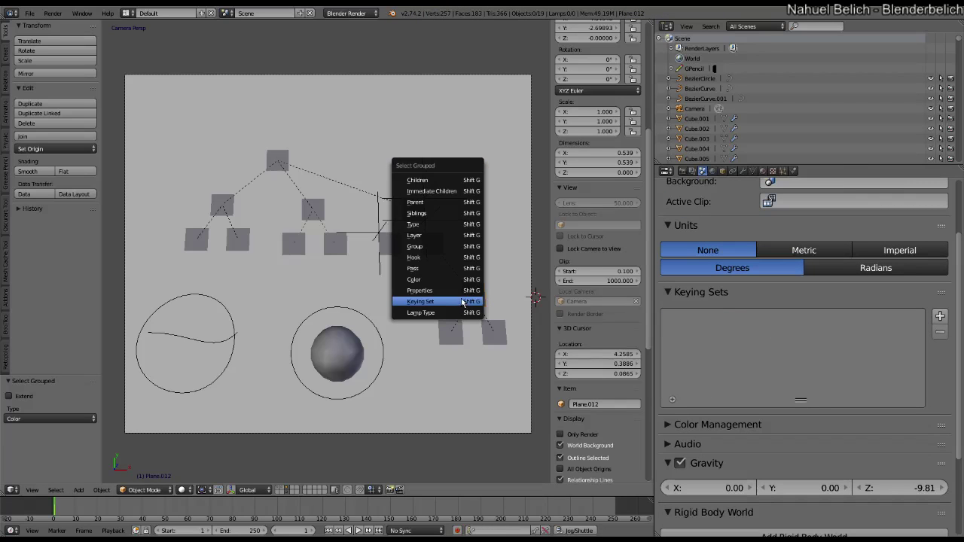
click(461, 312)
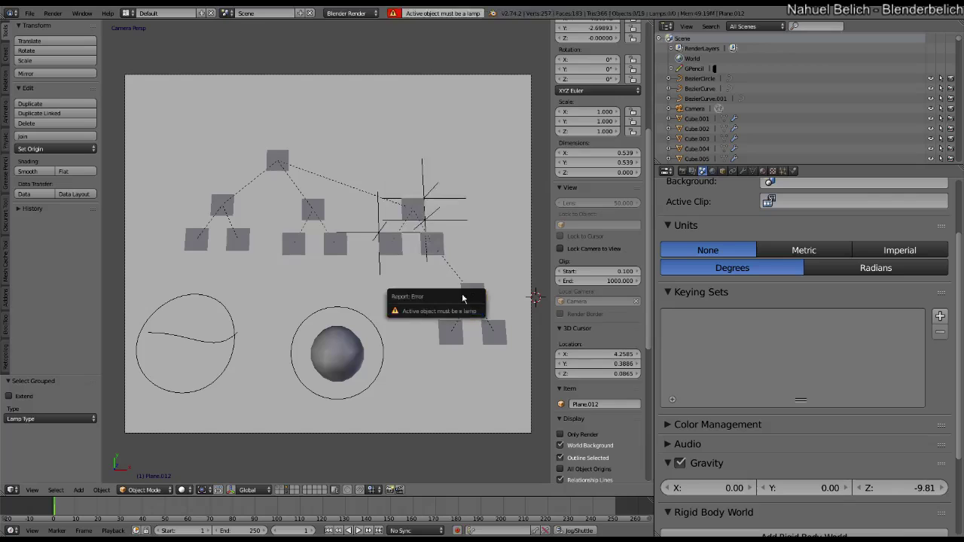
scroll(444, 236, down, 1)
click(416, 130)
key(shift+a)
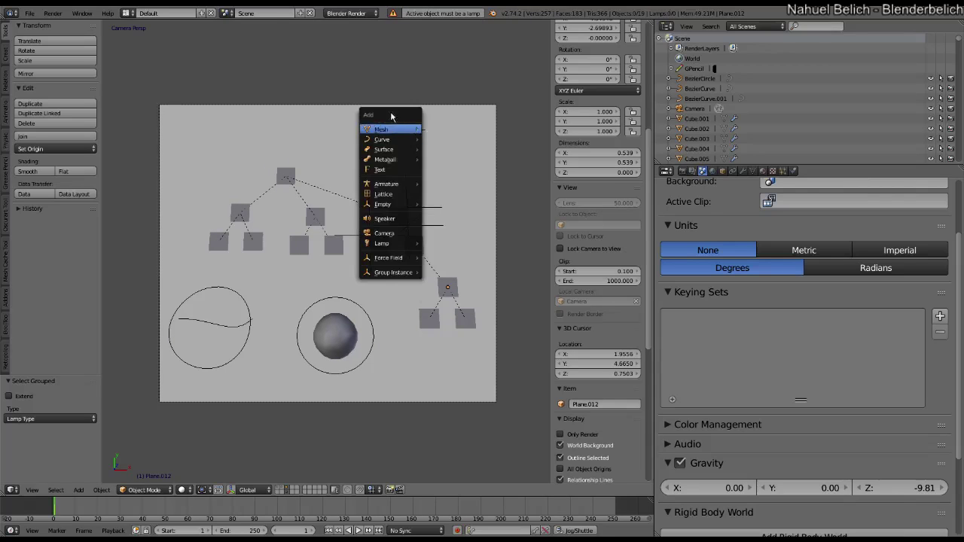
mouse_move(406, 245)
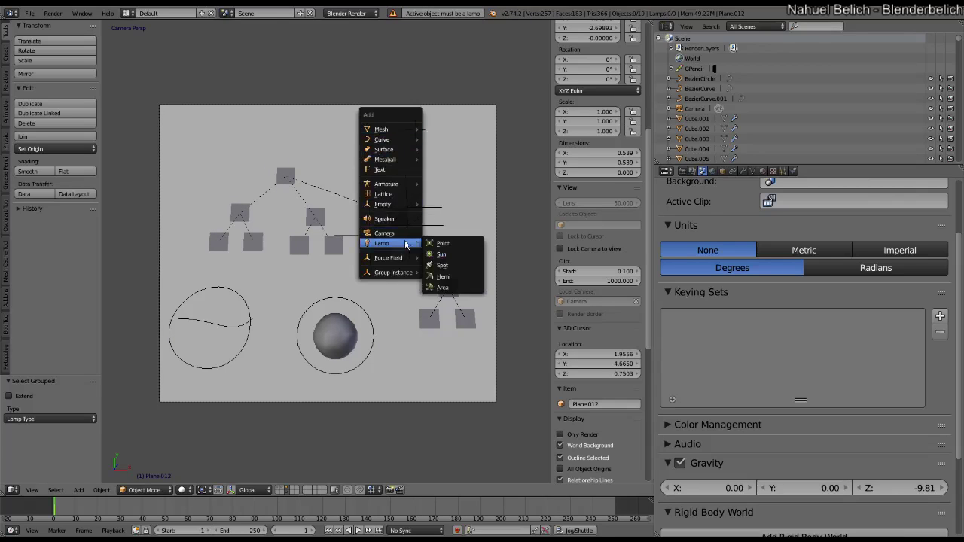
click(443, 243)
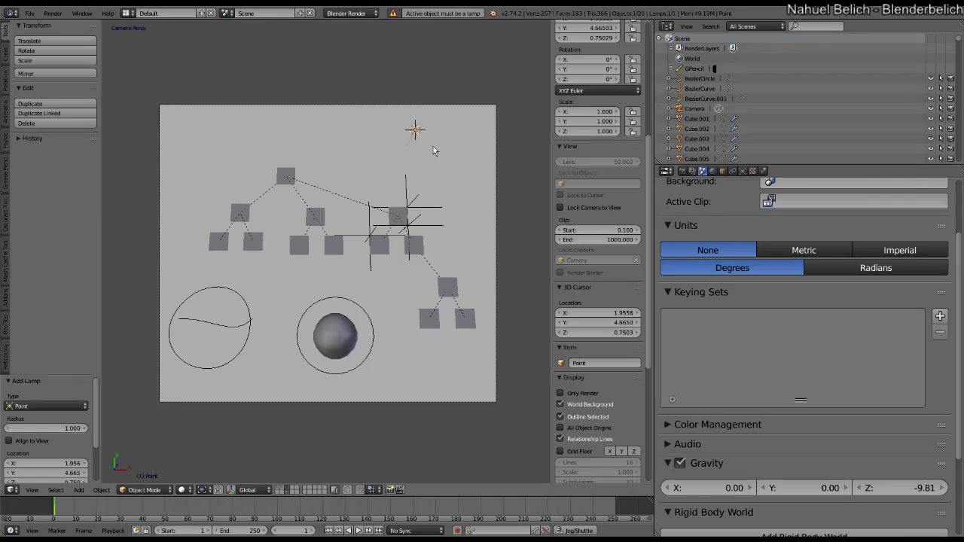
Duplicate the point lamp twice, placing the copies above the plane hierarchy, and reselect the original lamp
key(shift+d)
click(318, 148)
right_click(416, 135)
Add a sun lamp beside the point lamps and move it about 0.532 in X and -0.499 in Y
click(448, 131)
key(shift+a)
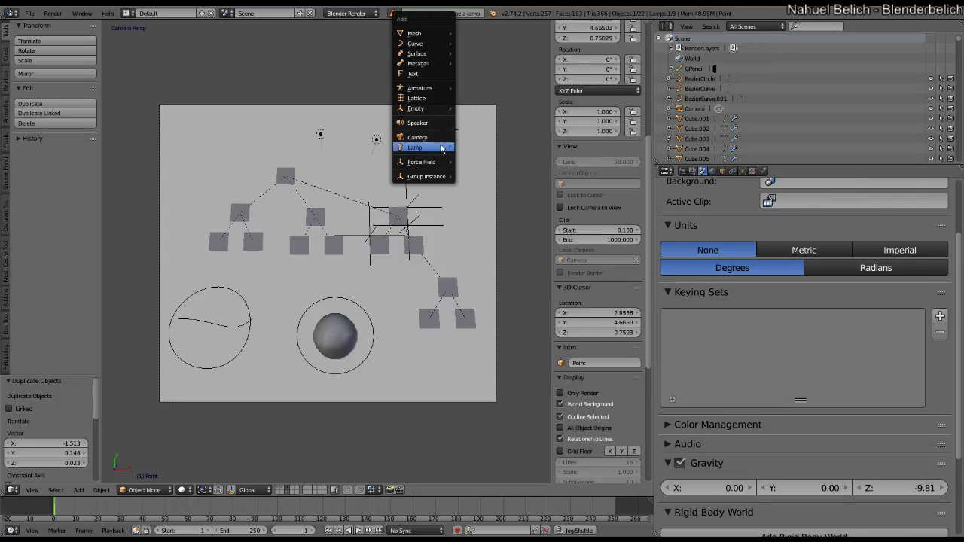
mouse_move(441, 153)
click(474, 158)
key(g)
click(468, 170)
Duplicate the sun lamp twice, placing each copy below the previous one
key(shift+d)
click(477, 182)
key(shift+d)
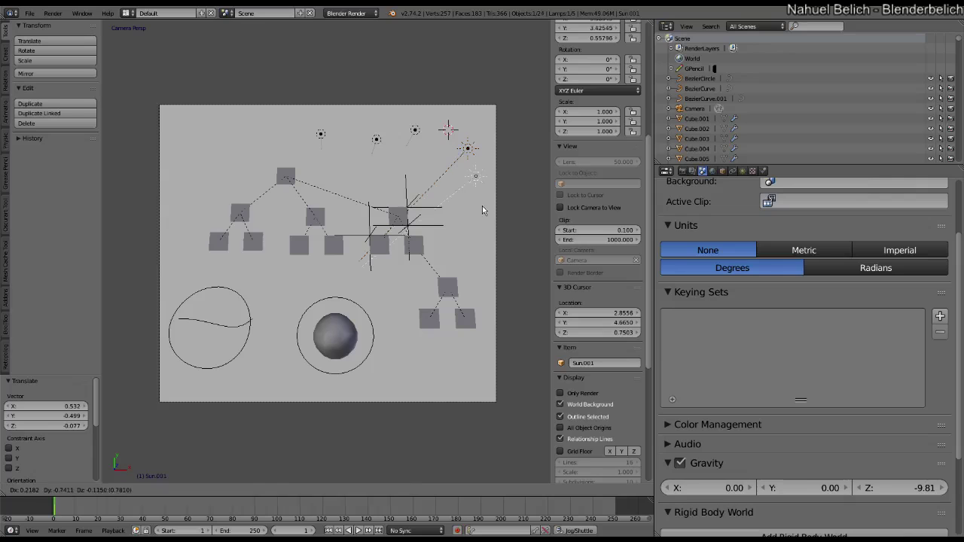
click(466, 221)
Select the lamps grouped by Lamp Type with the rightmost point lamp, and repeat the selection from the first sun lamp
right_click(417, 133)
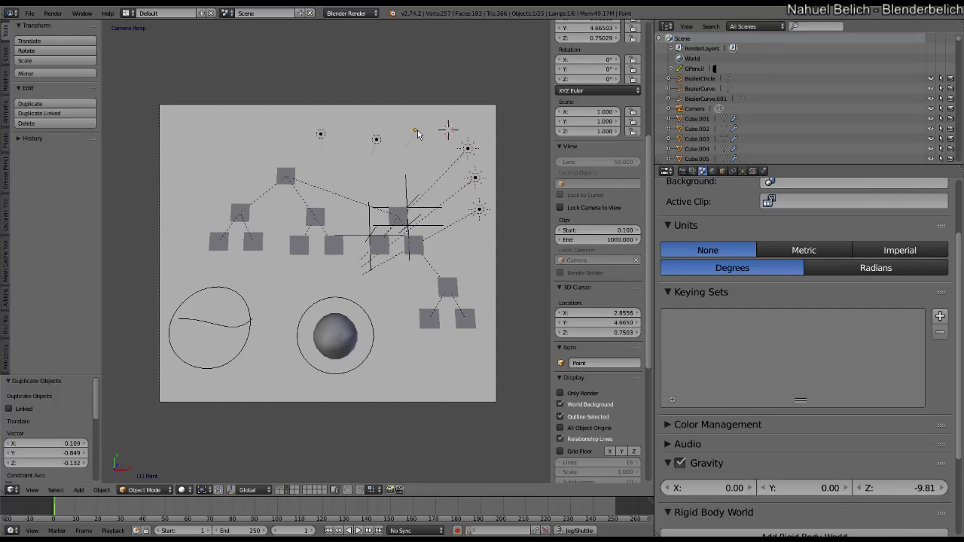
key(shift+g)
click(430, 167)
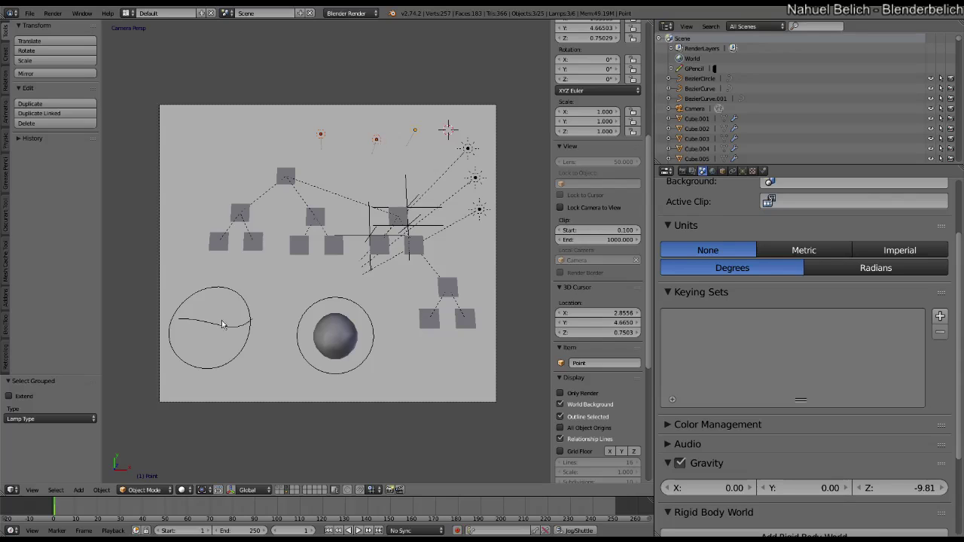
right_click(467, 149)
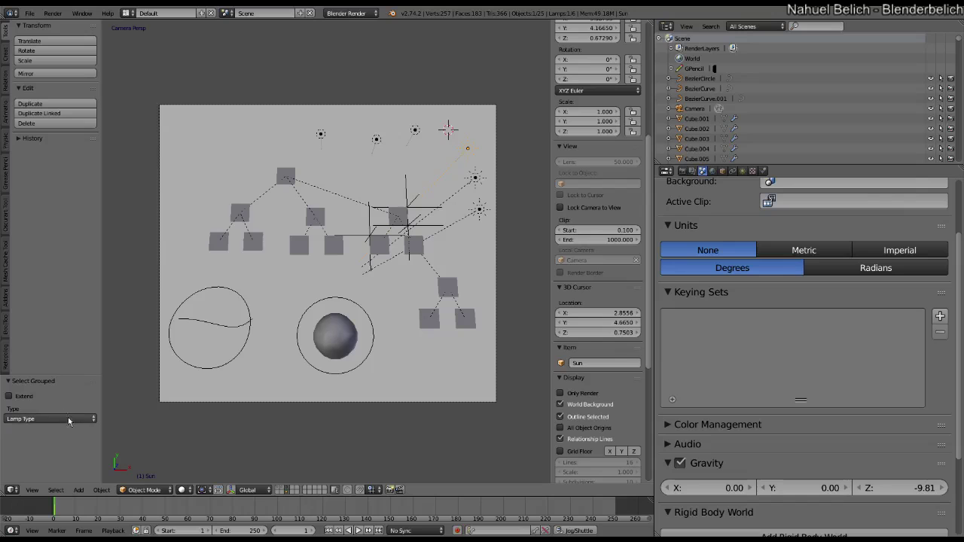
key(shift+g)
click(341, 226)
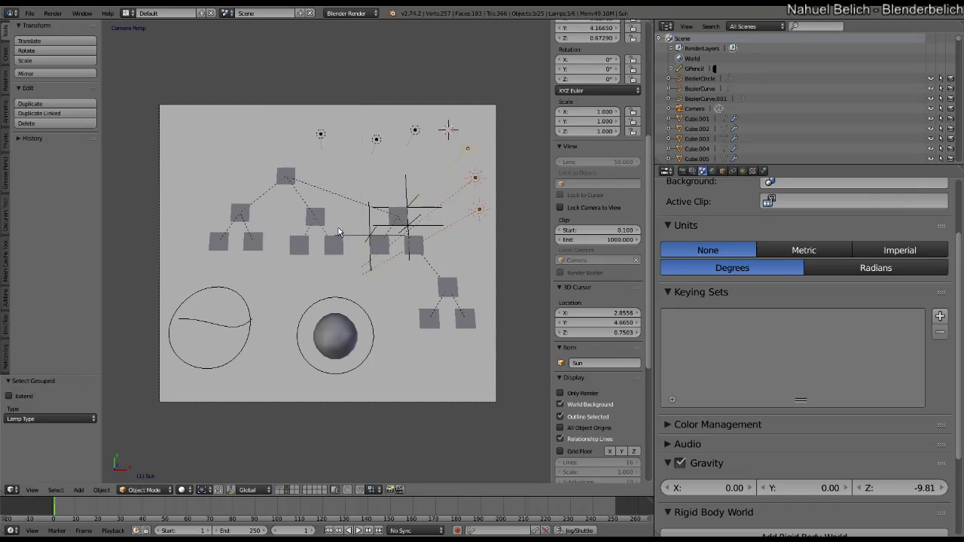
Select all children of the hierarchy's topmost plane with Select Grouped set to Children
right_click(288, 180)
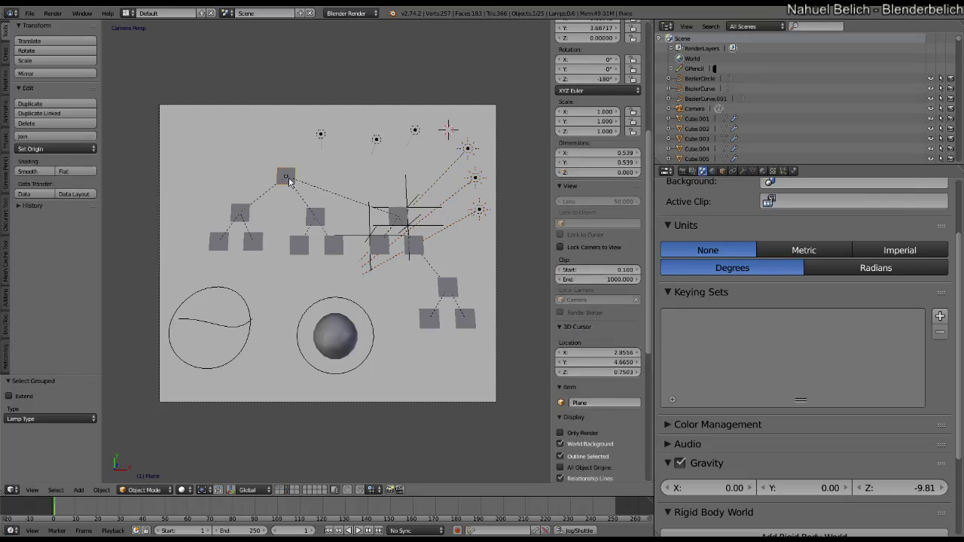
shift+middle_drag(299, 197, 331, 262)
scroll(329, 252, up, 2)
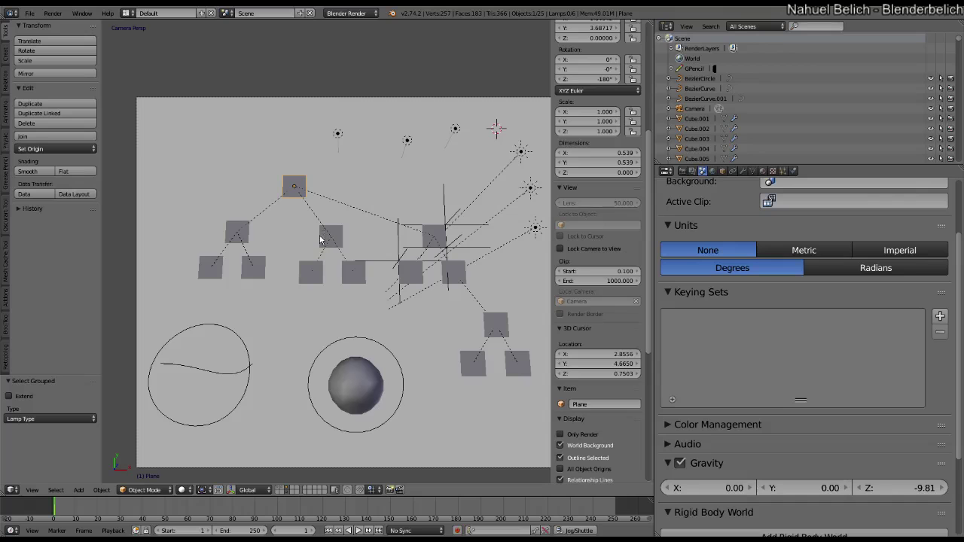
key(shift+g)
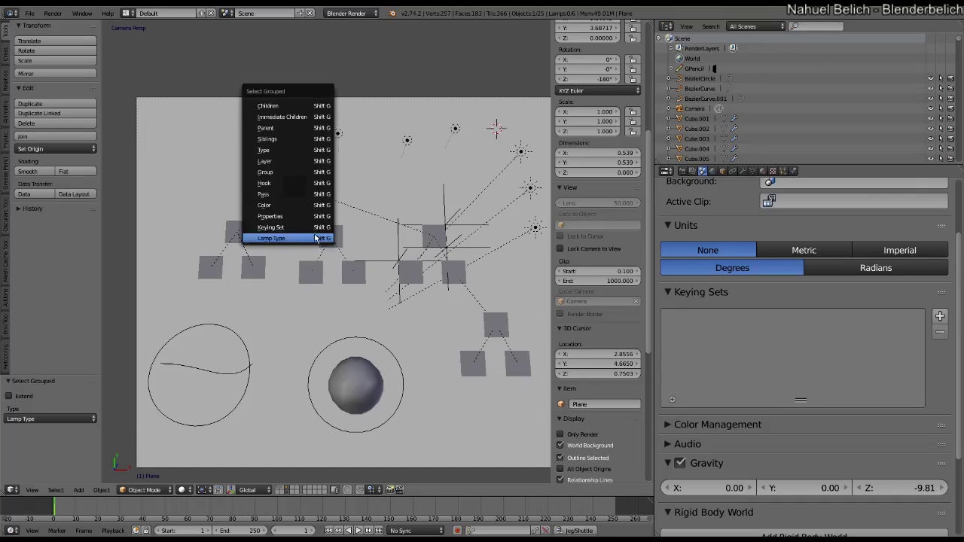
click(307, 108)
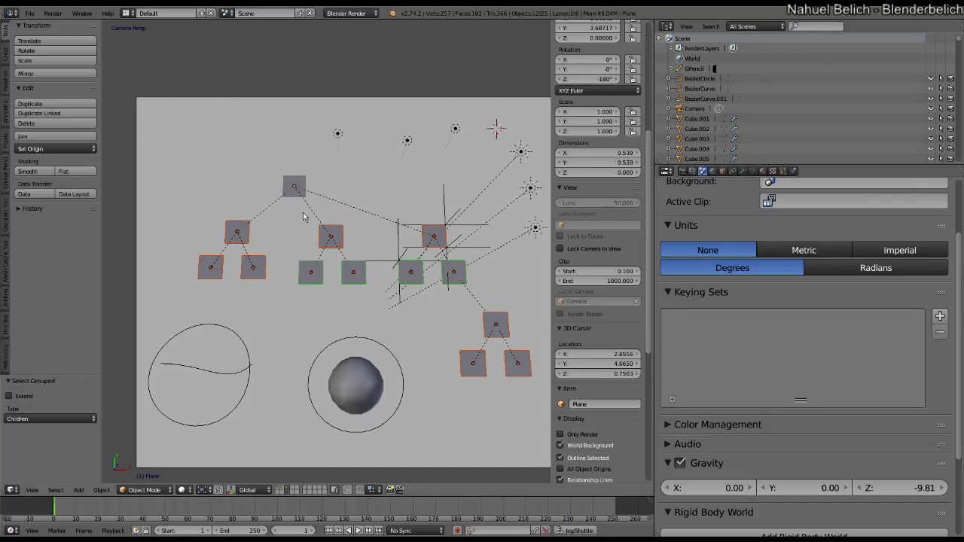
Reselect the topmost plane, repeat the grouped Children selection, and enable Extend to keep the parent selected
key(g)
key(Escape)
key(shift+g)
right_click(294, 192)
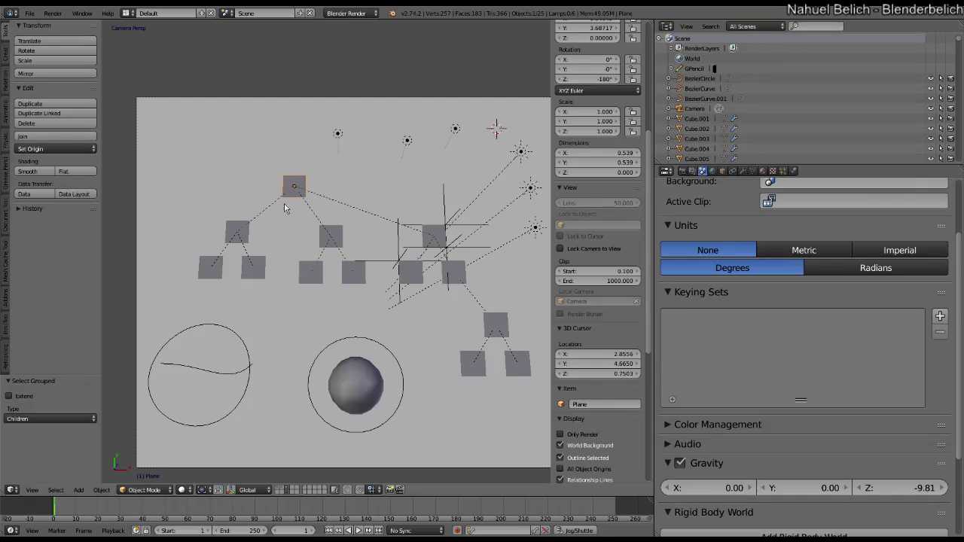
key(shift+g)
click(286, 202)
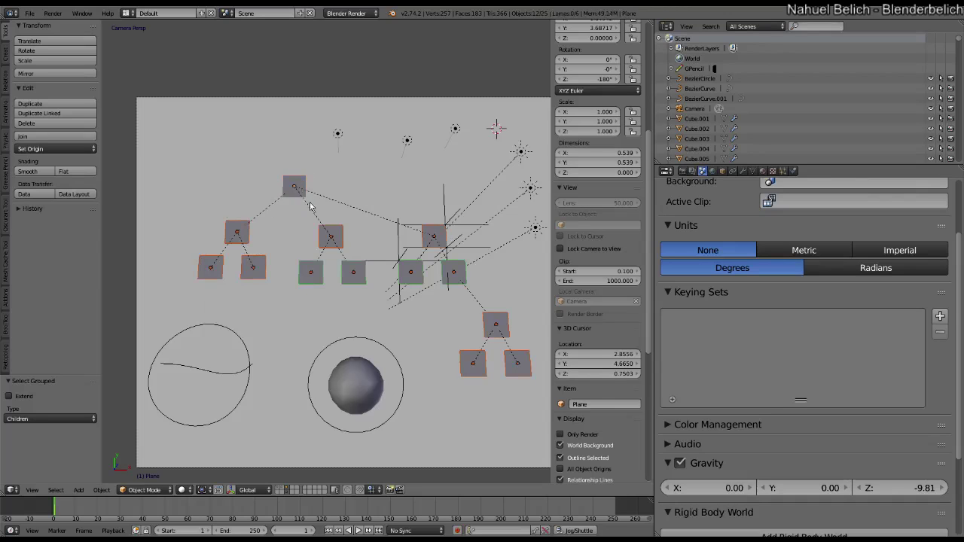
right_click(294, 192)
key(shift+g)
click(294, 192)
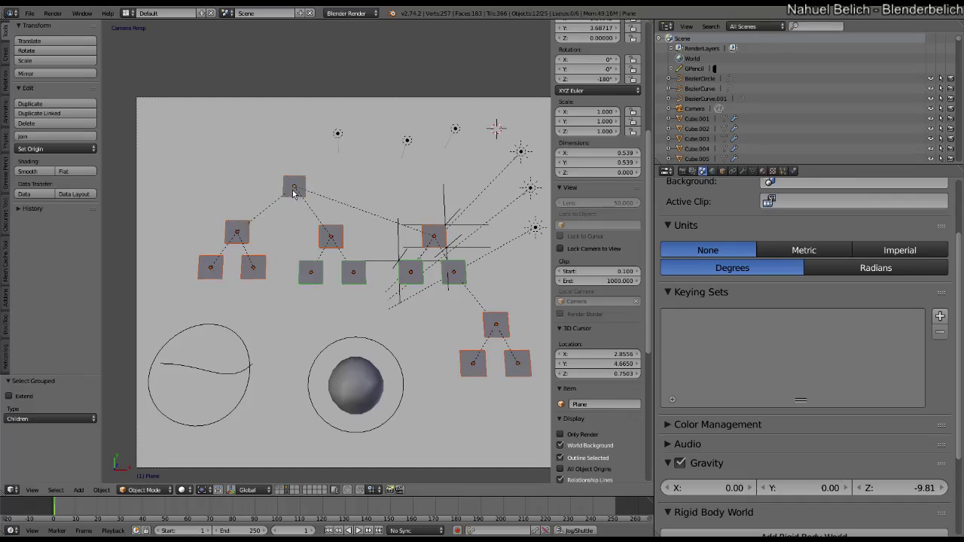
click(11, 397)
Select the metaball, both curves and the topmost plane, extend the selection by Layer, and turn Extend off
right_click(355, 368)
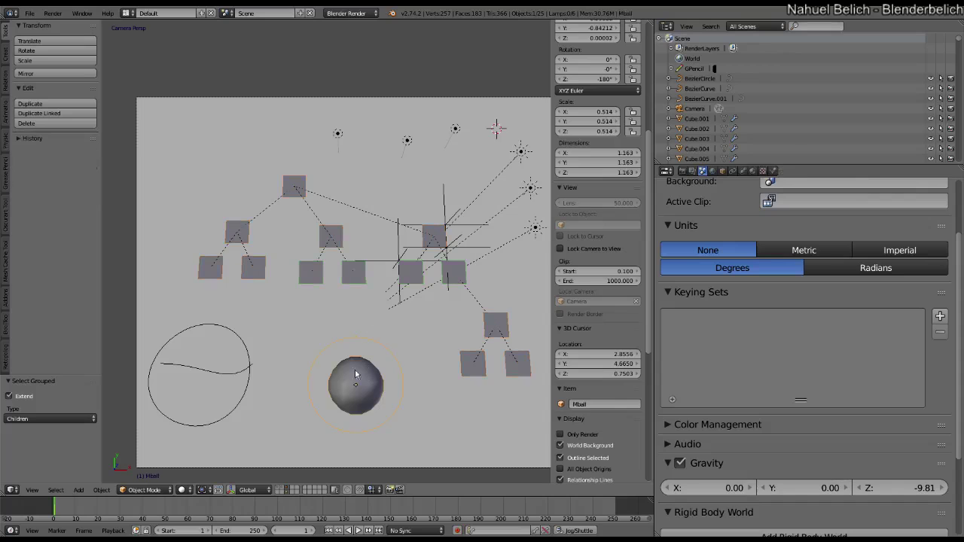
shift+right_click(233, 383)
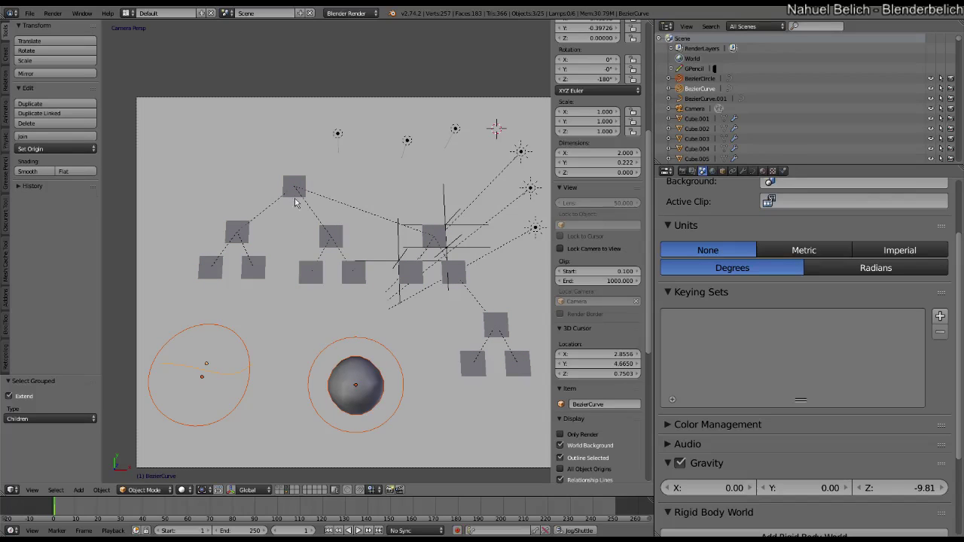
shift+right_click(296, 195)
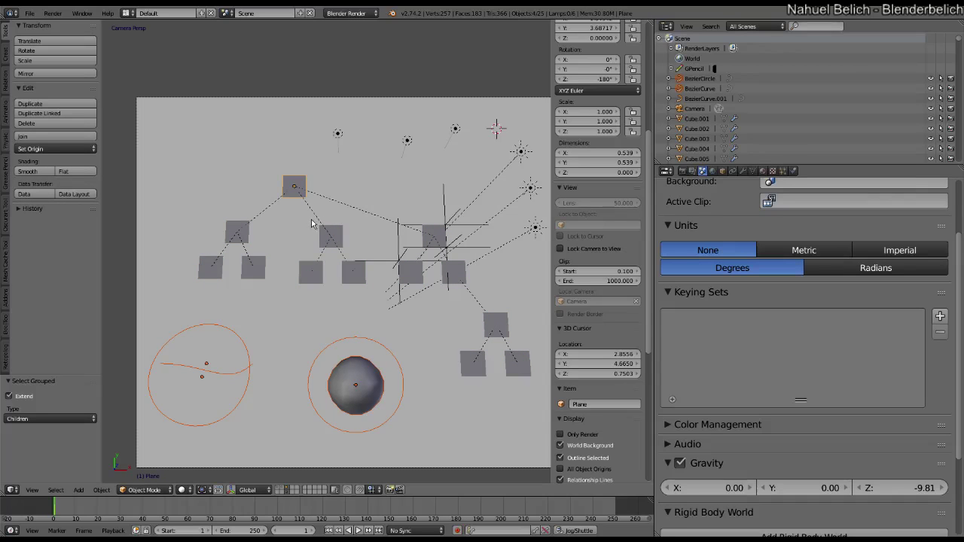
key(shift+g)
click(307, 282)
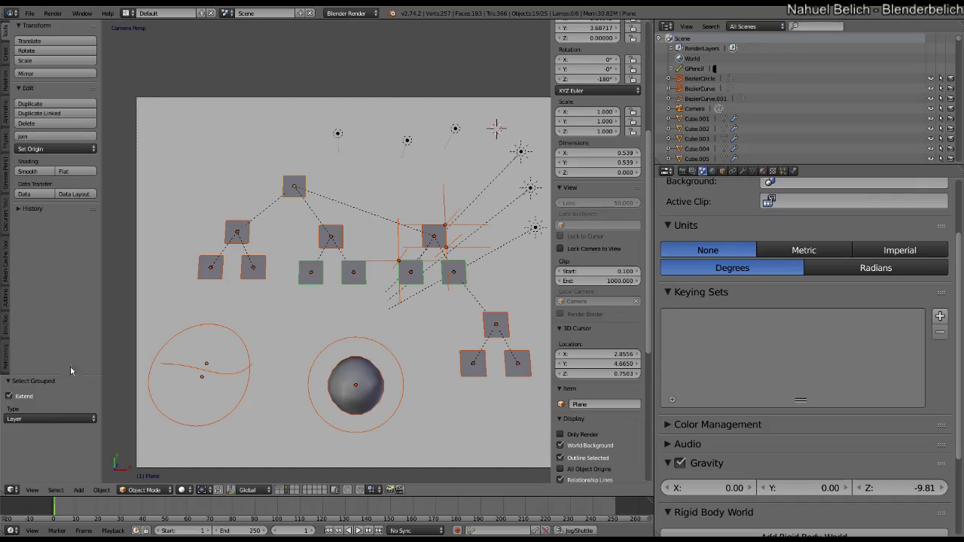
click(33, 399)
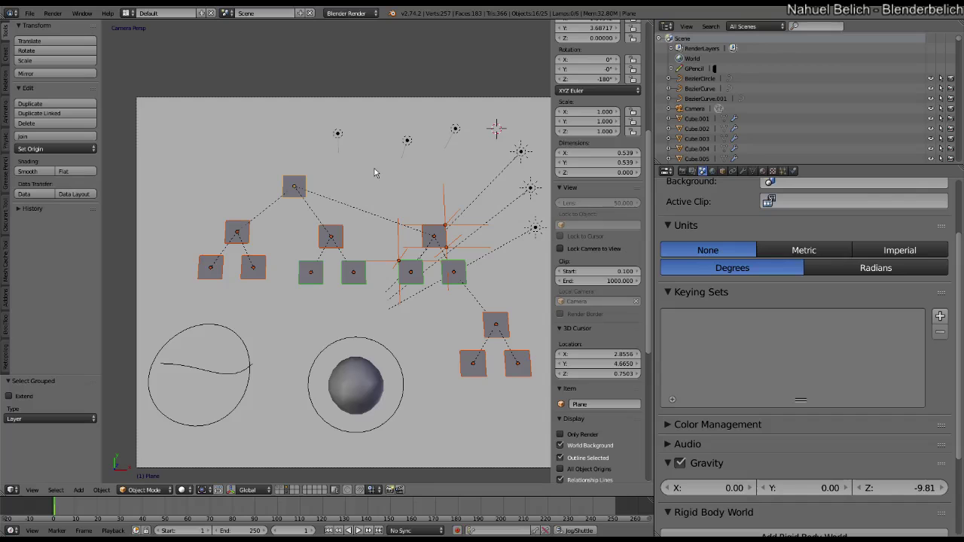
mouse_move(374, 173)
middle_down()
mouse_move(410, 214)
mouse_move(378, 187)
middle_up()
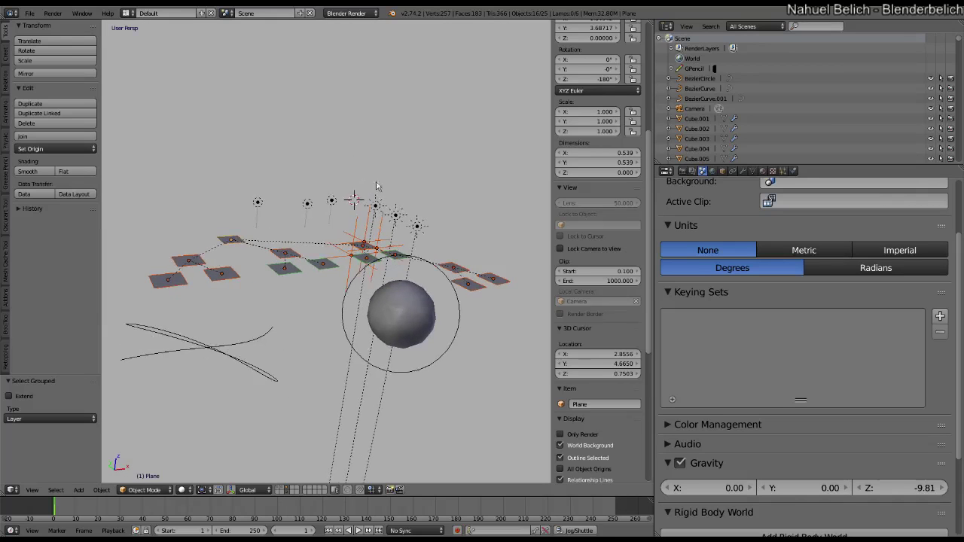
click(59, 490)
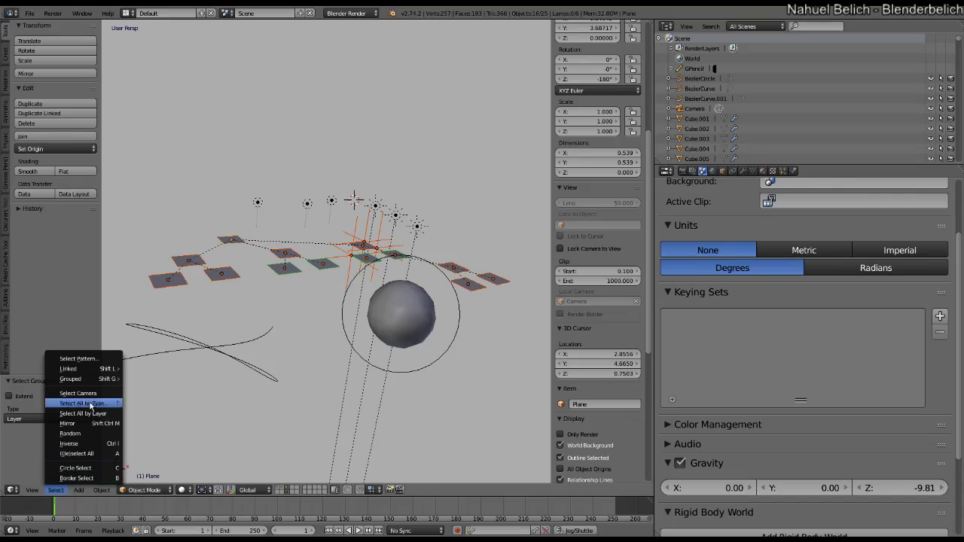
mouse_move(99, 383)
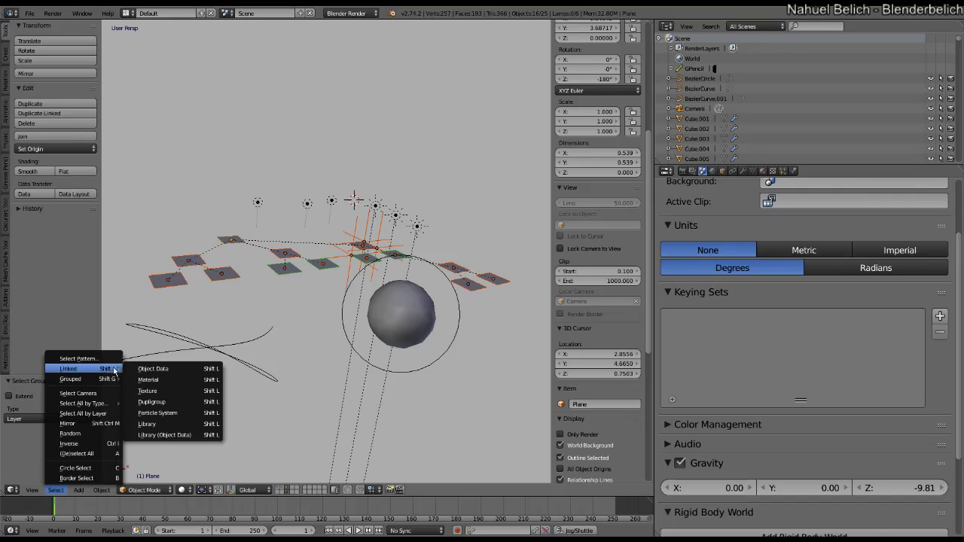
middle_drag(254, 334, 322, 345)
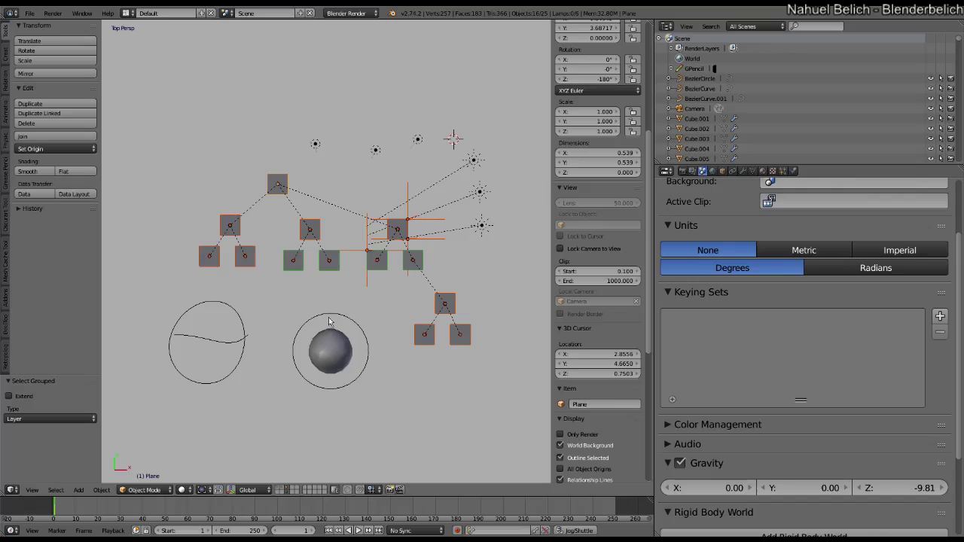